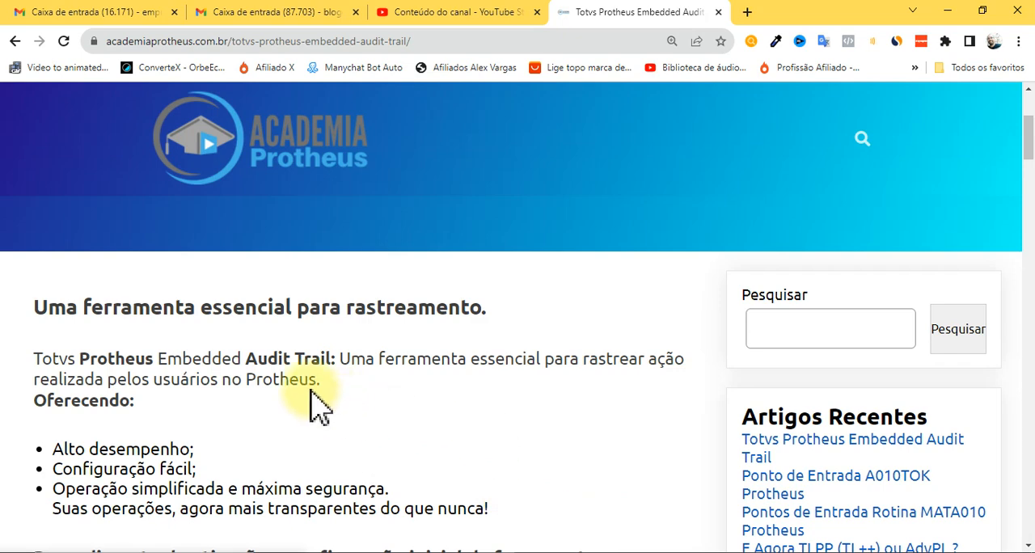
Read the article's Embedded Audit Trail activation procedure and its SA2 and SB1 example, including the meaning of operations 6 and 7.
scroll(437, 404, down, 1)
scroll(432, 396, down, 3)
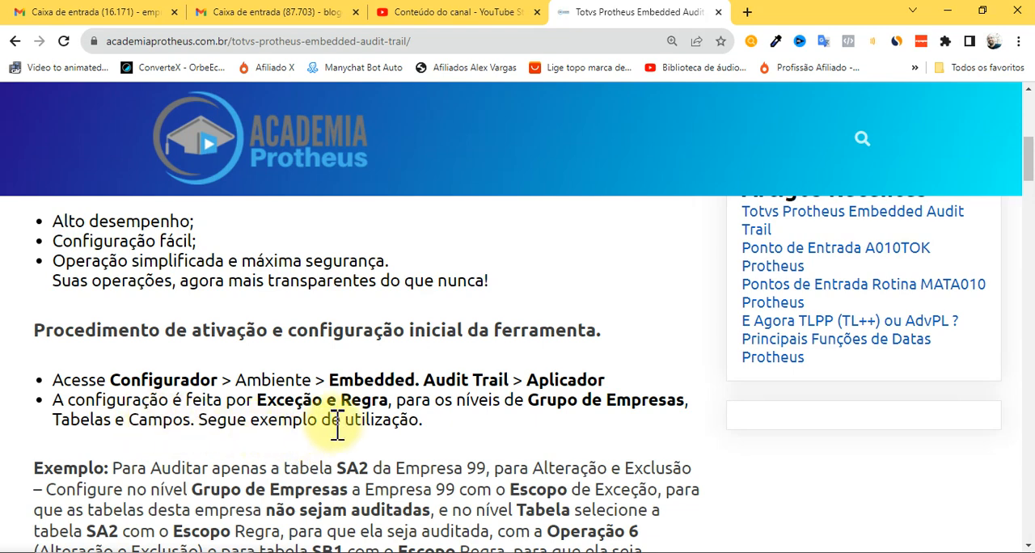
scroll(400, 425, down, 2)
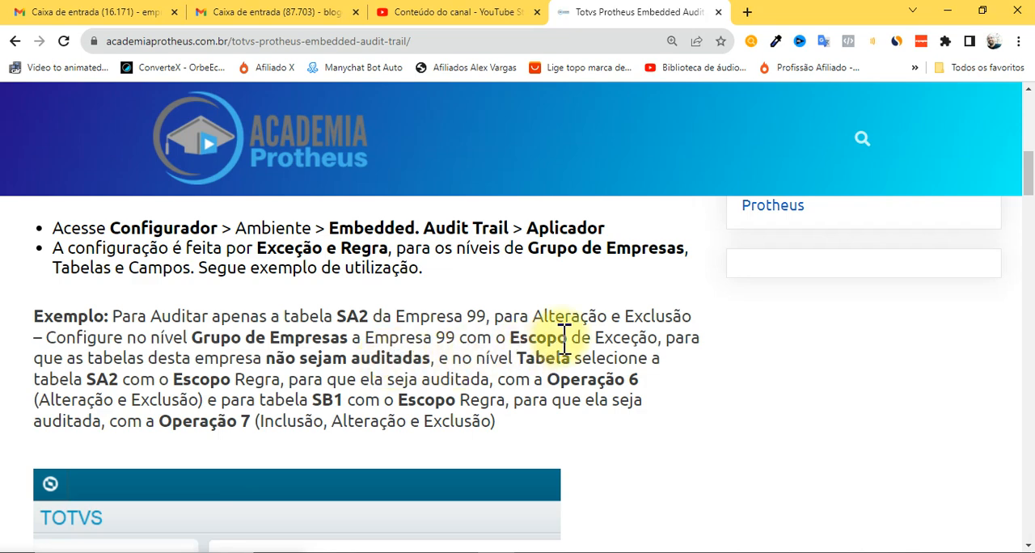
click(624, 343)
mouse_move(620, 343)
mouse_down()
mouse_move(588, 342)
mouse_move(634, 345)
mouse_up()
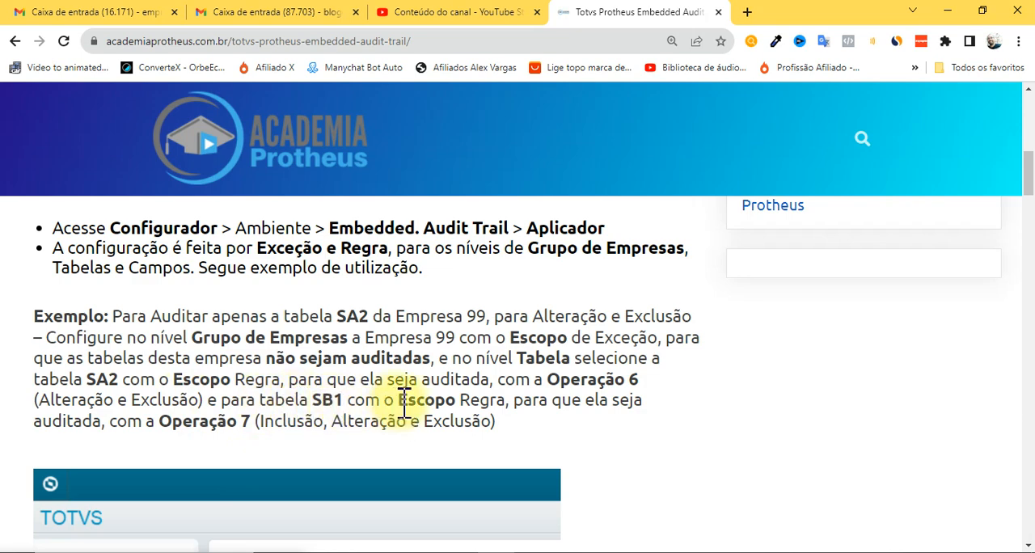
double_click(291, 421)
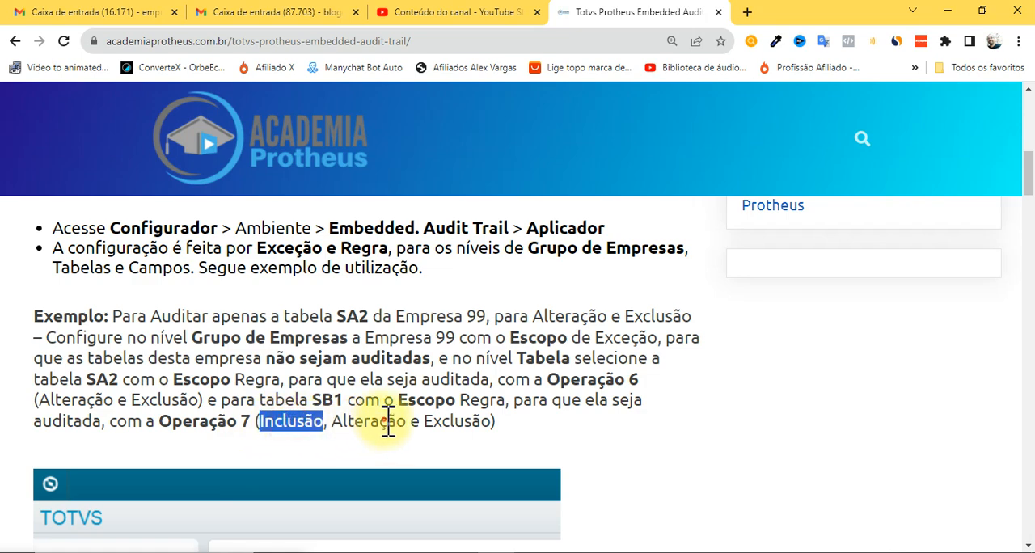
double_click(362, 420)
click(469, 425)
double_click(458, 421)
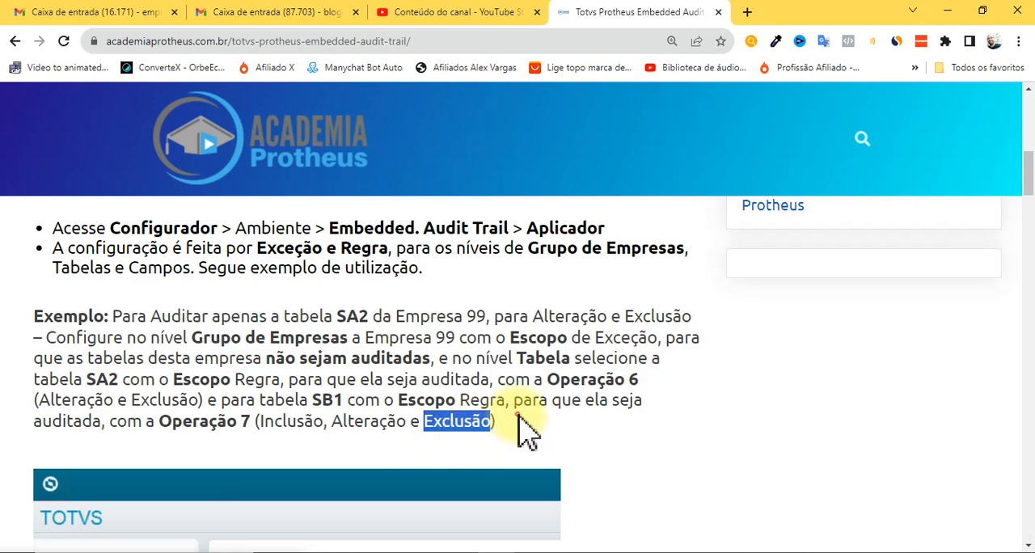
click(502, 437)
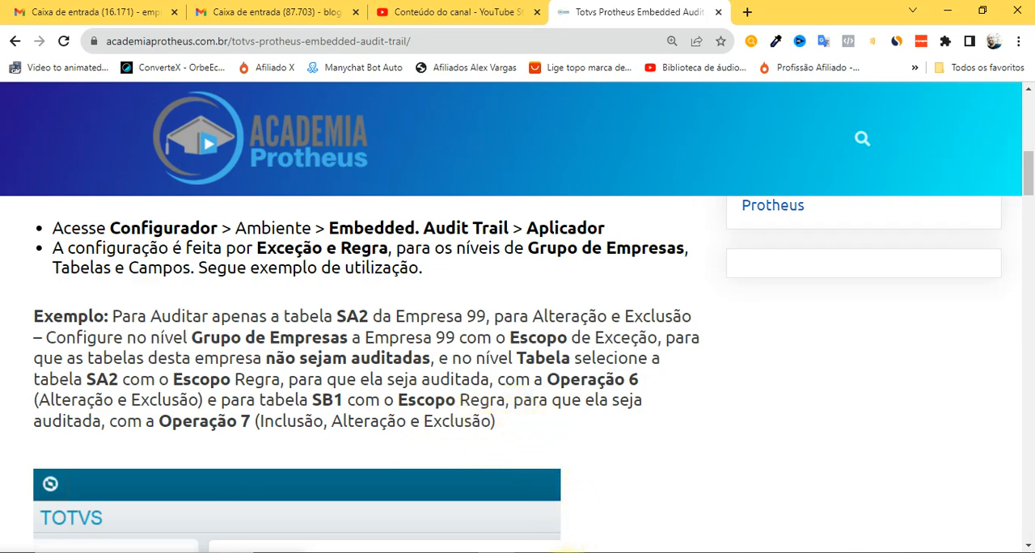
Switch to the TOTVS Protheus Configurador and open the Aplicador routine of Embedded Audit Trail in the Ambiente section.
mouse_move(578, 549)
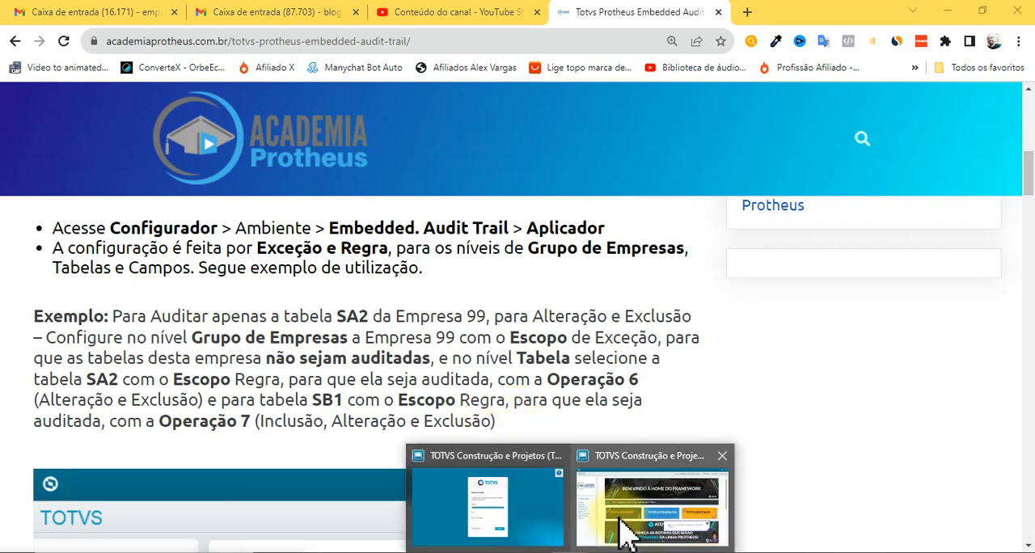
click(621, 526)
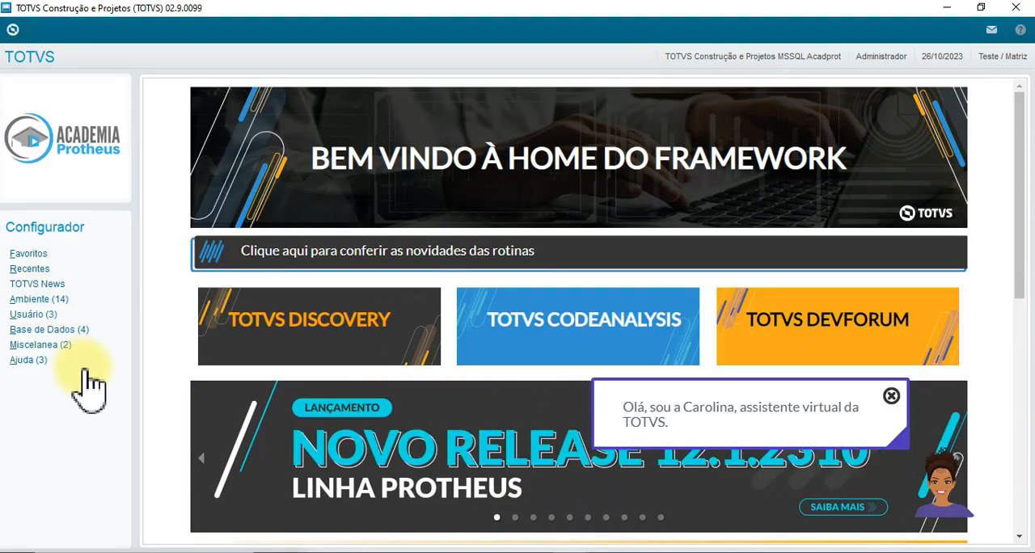
click(48, 299)
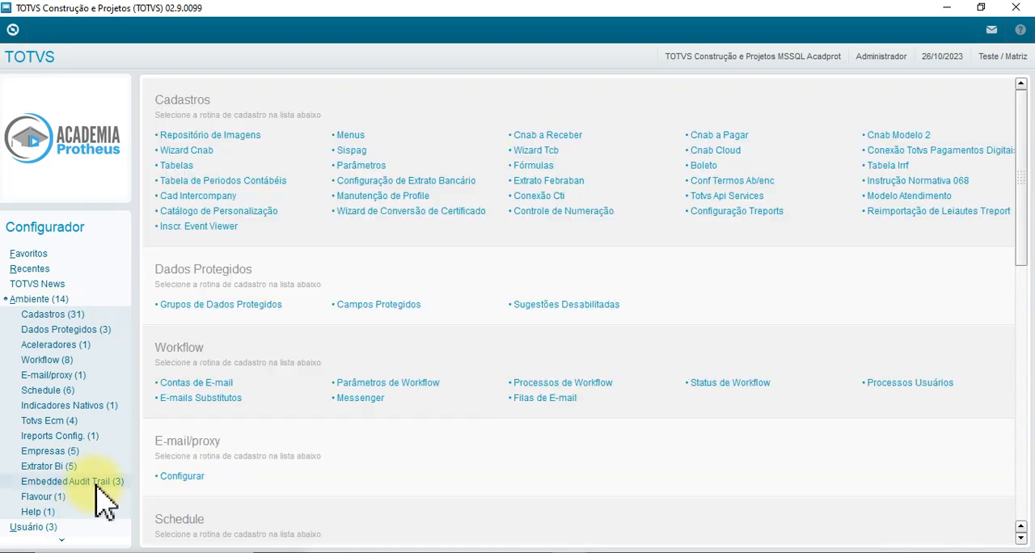
click(69, 481)
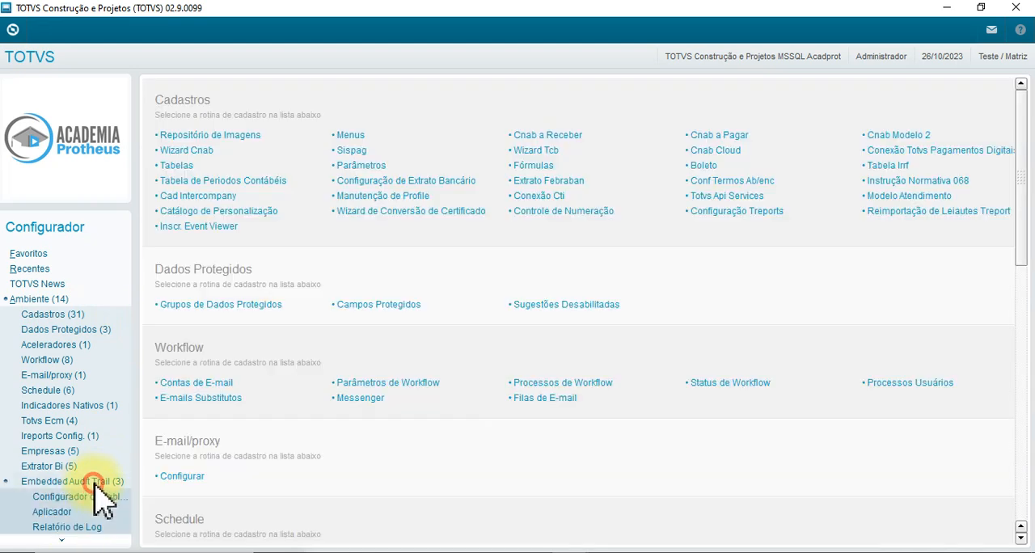
click(63, 512)
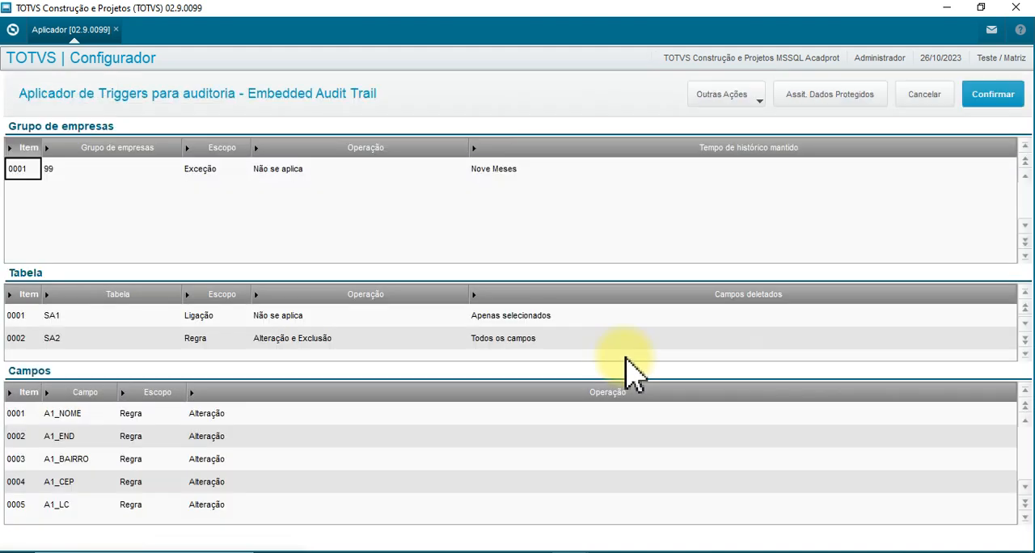
Check the scope of company group 99 and choose 0 - Não se aplica as its operation.
click(79, 171)
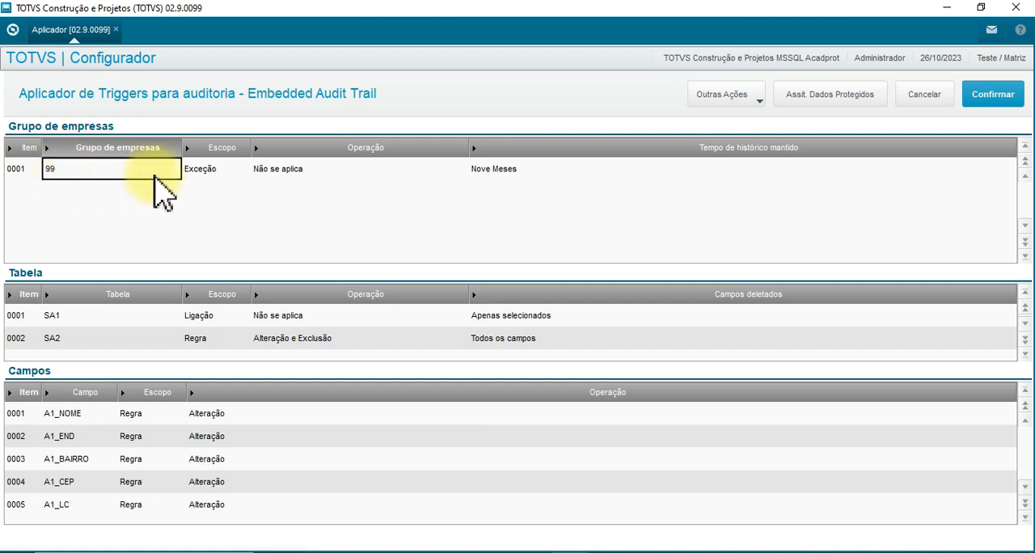
click(207, 170)
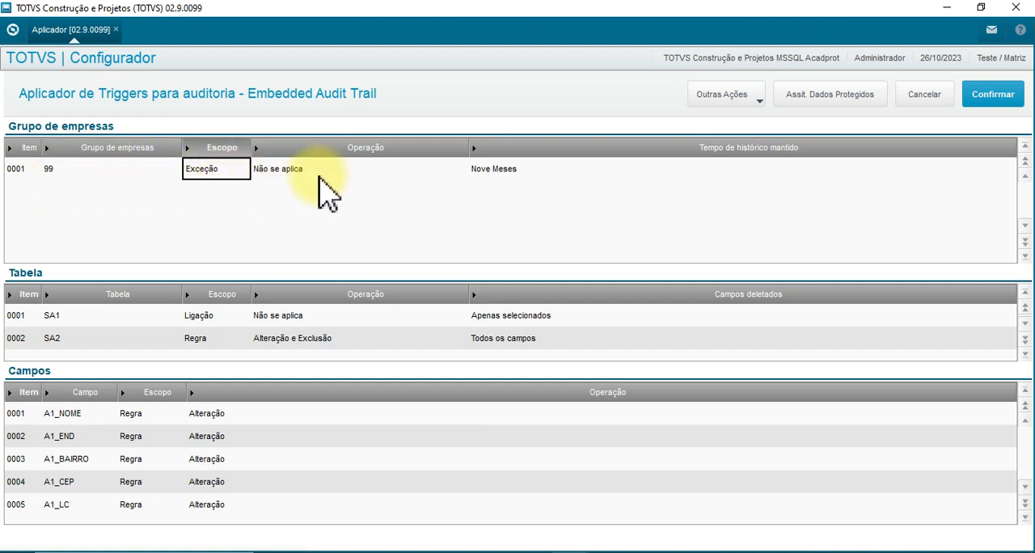
click(296, 169)
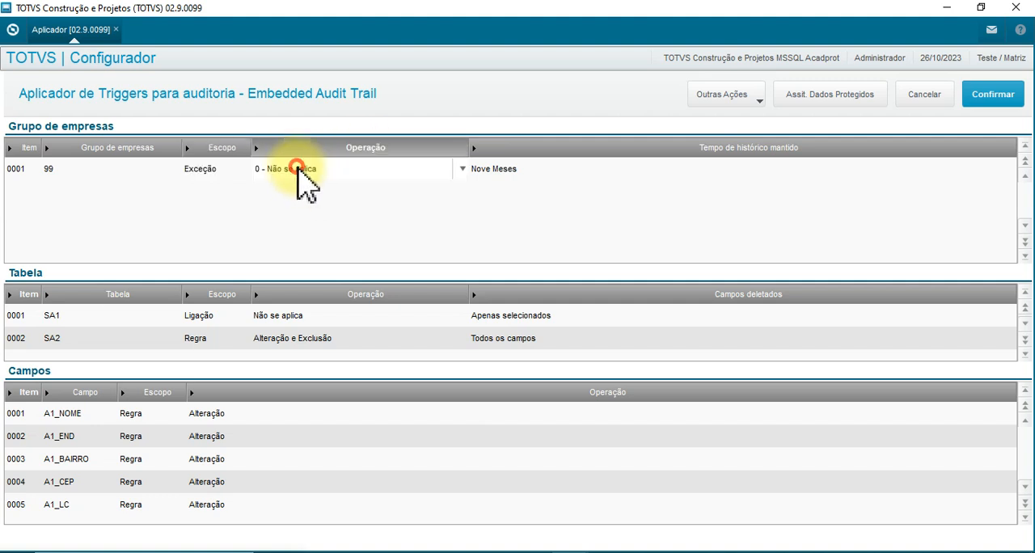
double_click(296, 171)
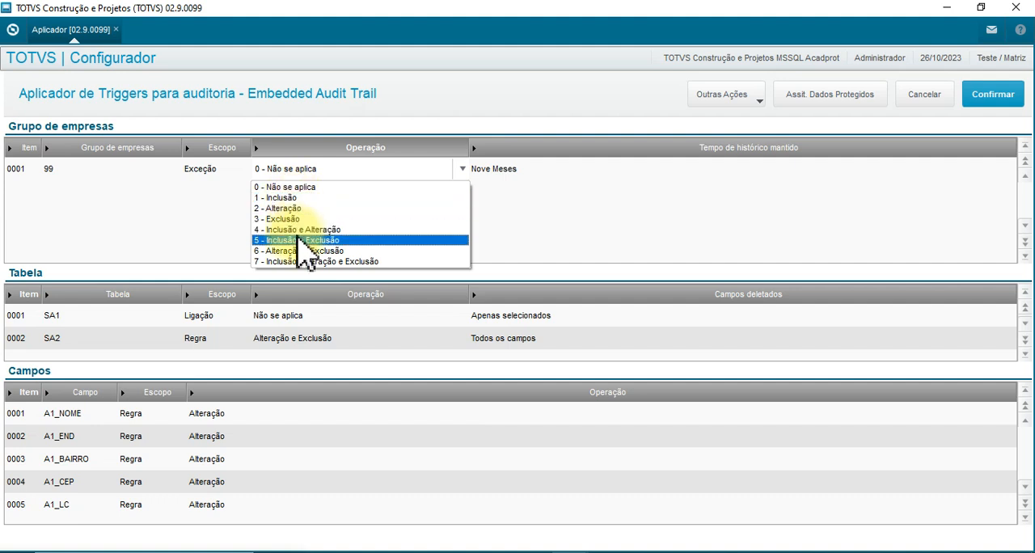
click(289, 187)
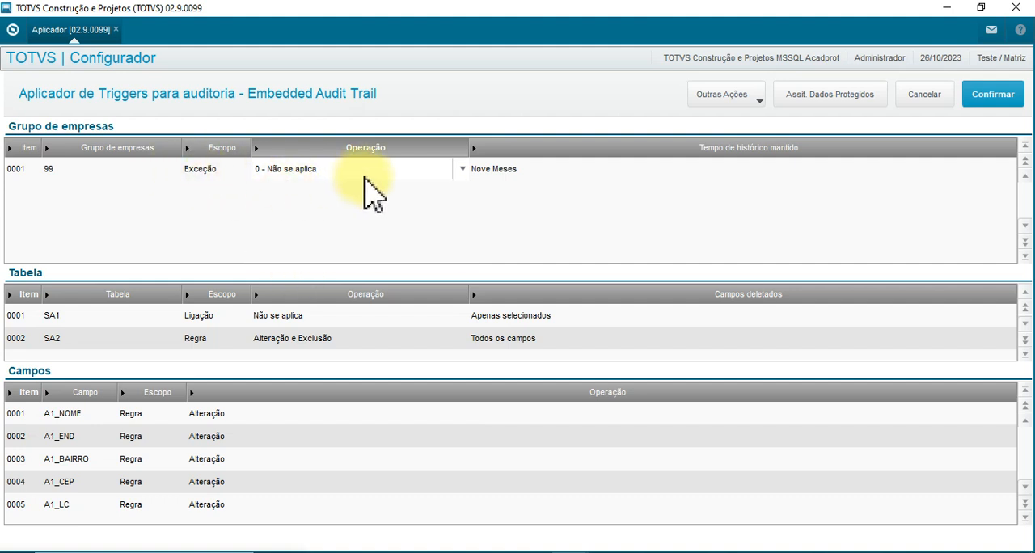
Set the kept history time of company group 99 to 1 - Três Meses.
click(504, 173)
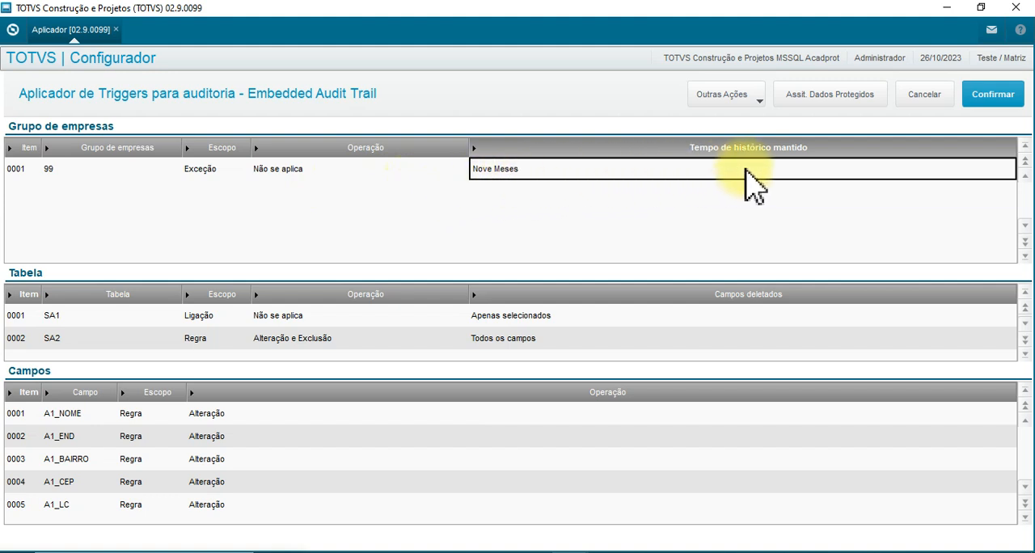
click(515, 171)
click(557, 171)
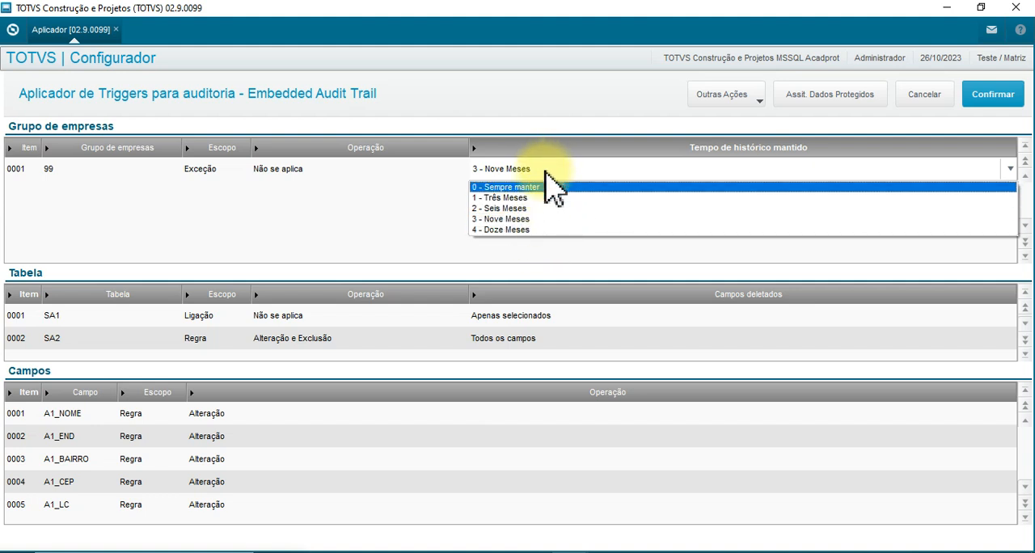
click(518, 199)
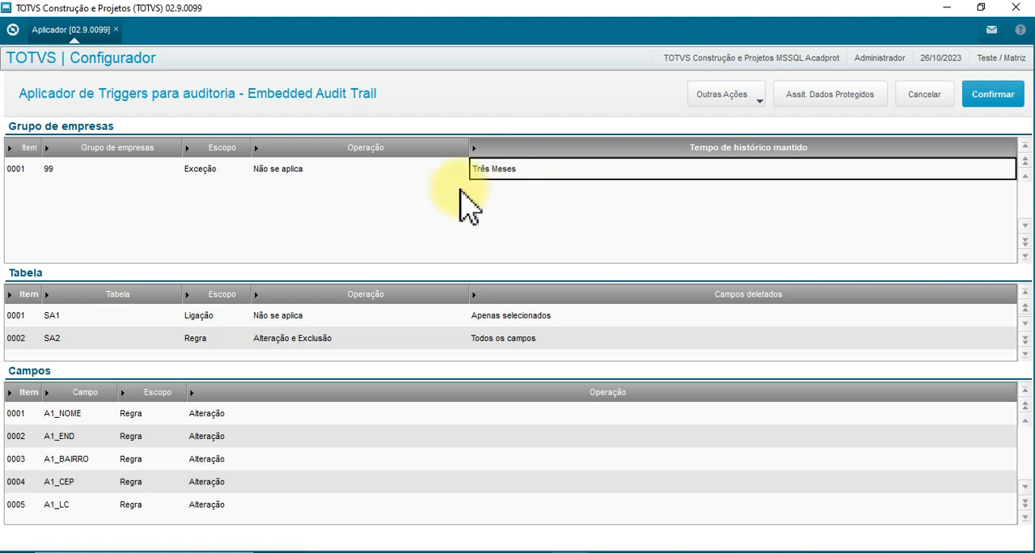
Examine the scope of table SA1 and the list of individual fields configured for its audit.
click(87, 317)
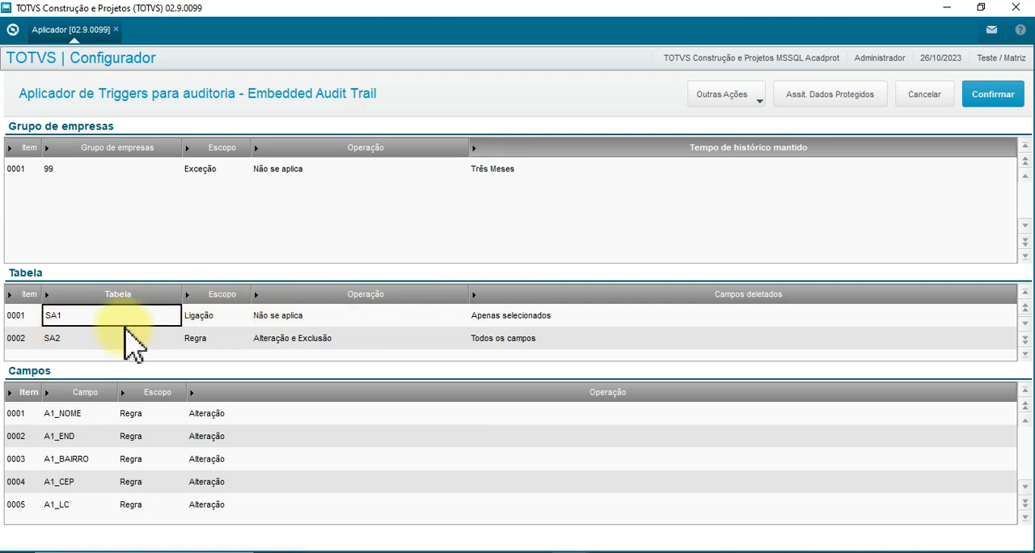
click(213, 316)
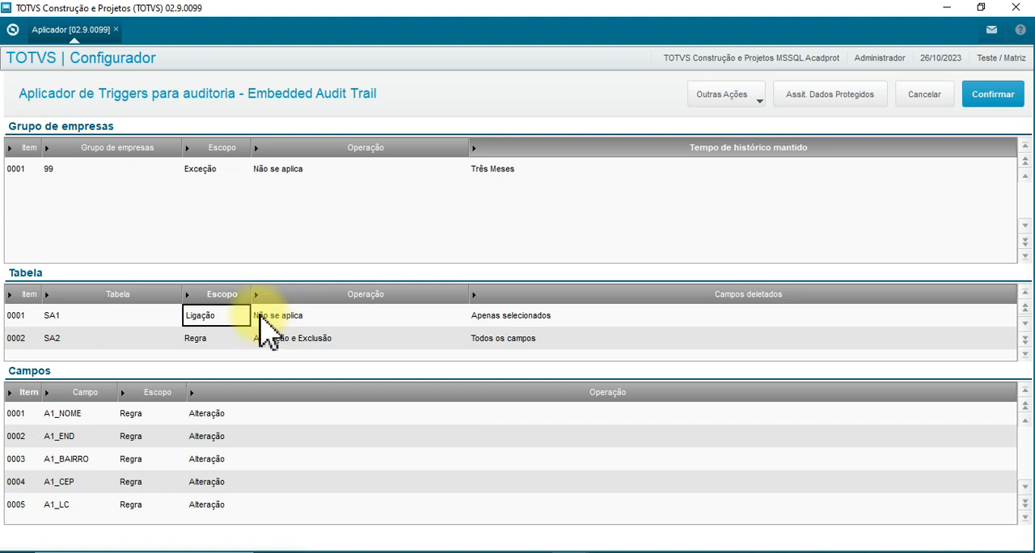
click(48, 440)
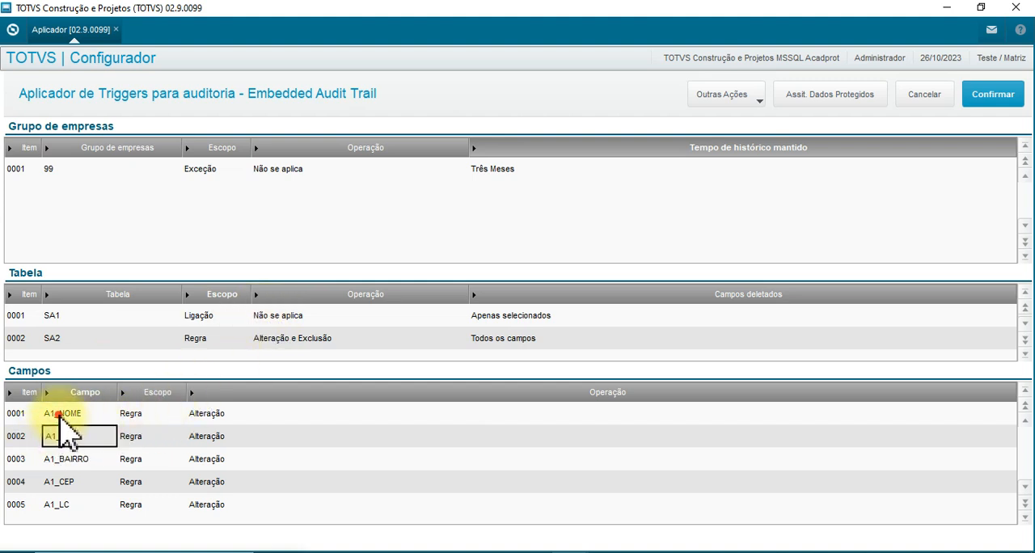
click(76, 480)
click(78, 436)
click(76, 415)
click(90, 436)
click(81, 458)
click(85, 504)
click(80, 436)
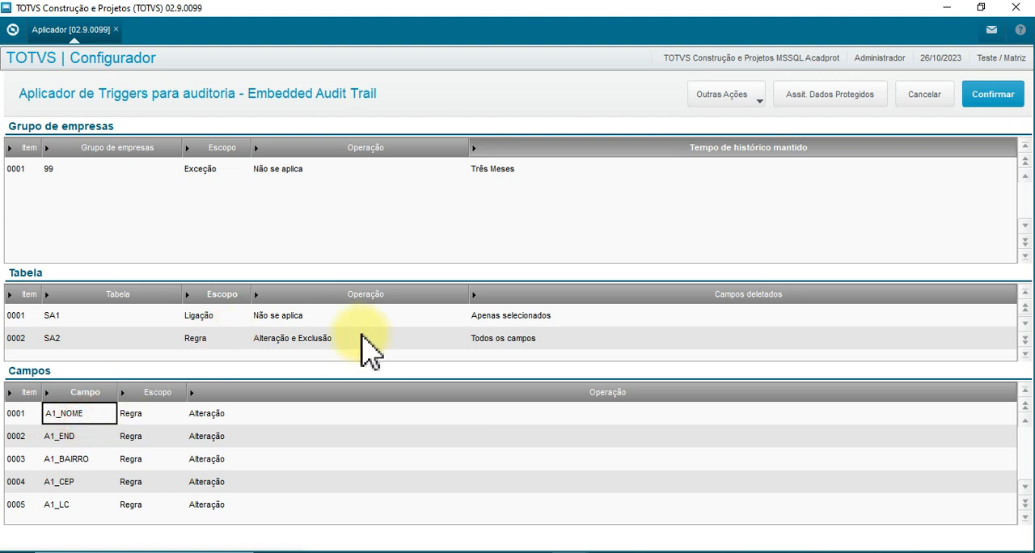
Choose 2 - Apenas selecionados as the deleted-fields option of table SA1.
click(290, 315)
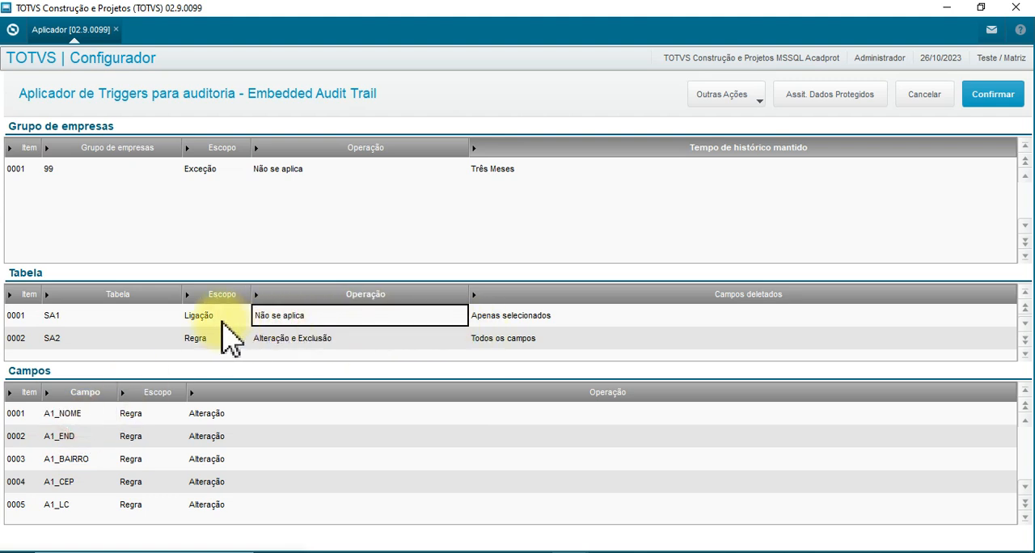
click(523, 316)
click(539, 317)
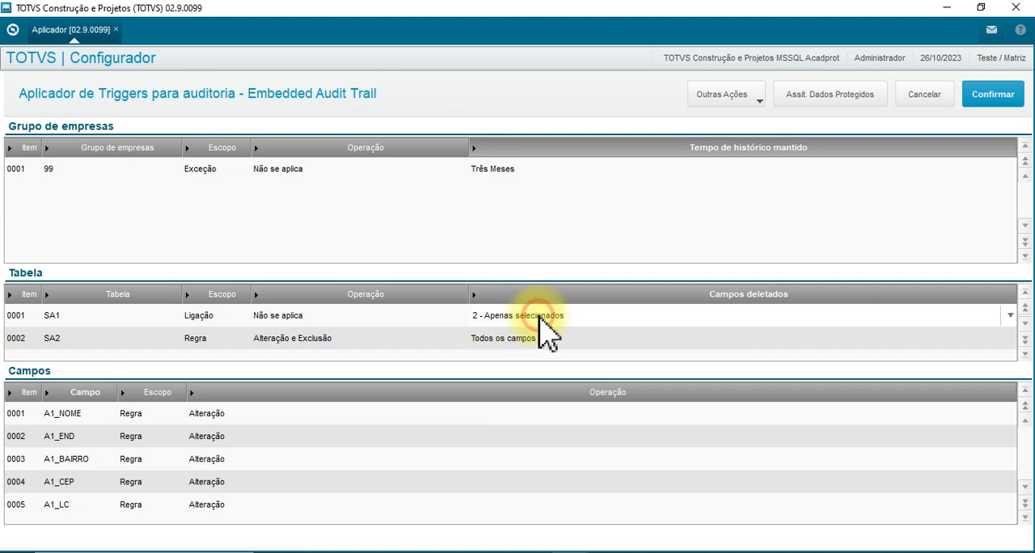
click(1011, 317)
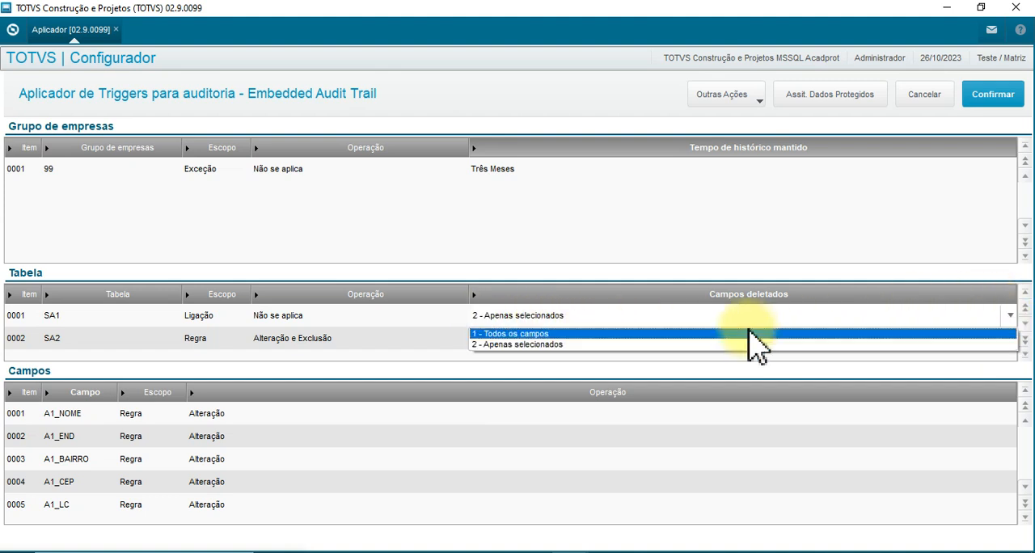
click(535, 346)
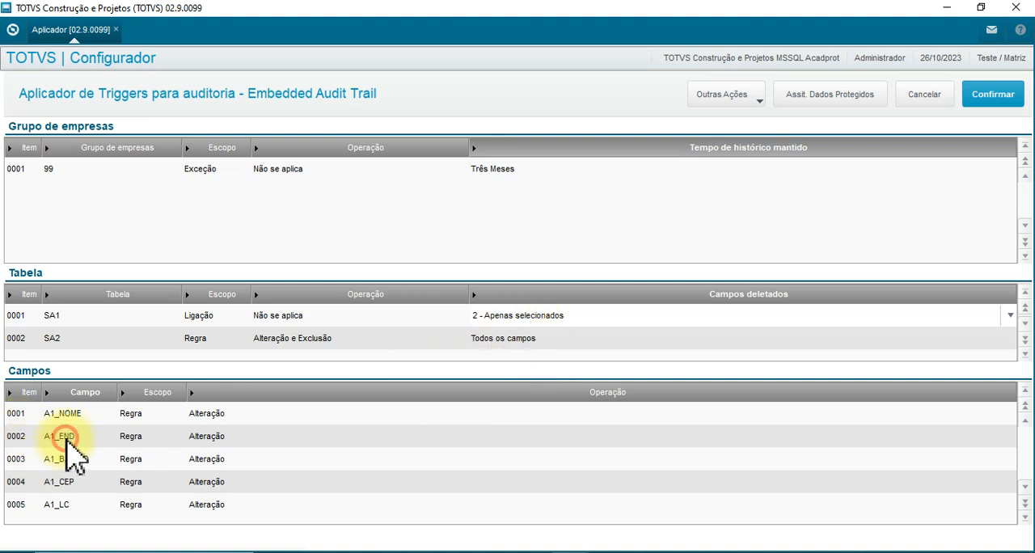
click(524, 316)
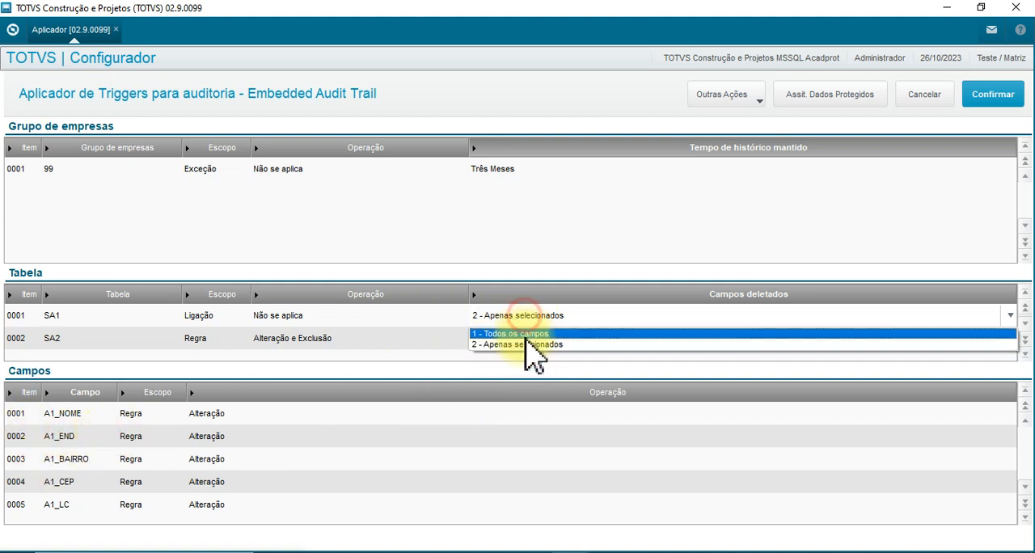
click(531, 345)
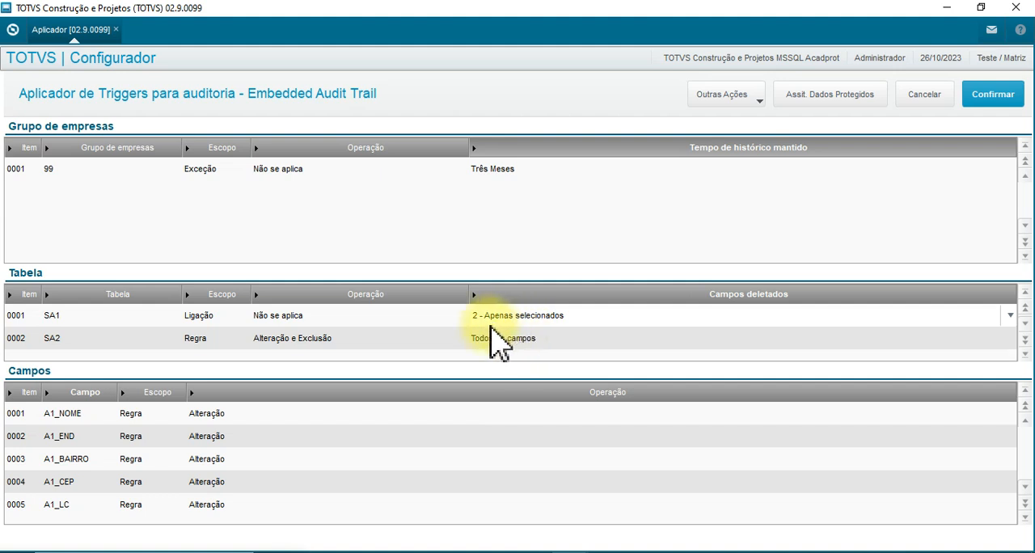
Go through the SA1 audit fields from A1_NOME to A1_LC and check the scope and operation of A1_NOME.
click(86, 415)
click(91, 437)
click(91, 458)
click(89, 481)
click(86, 505)
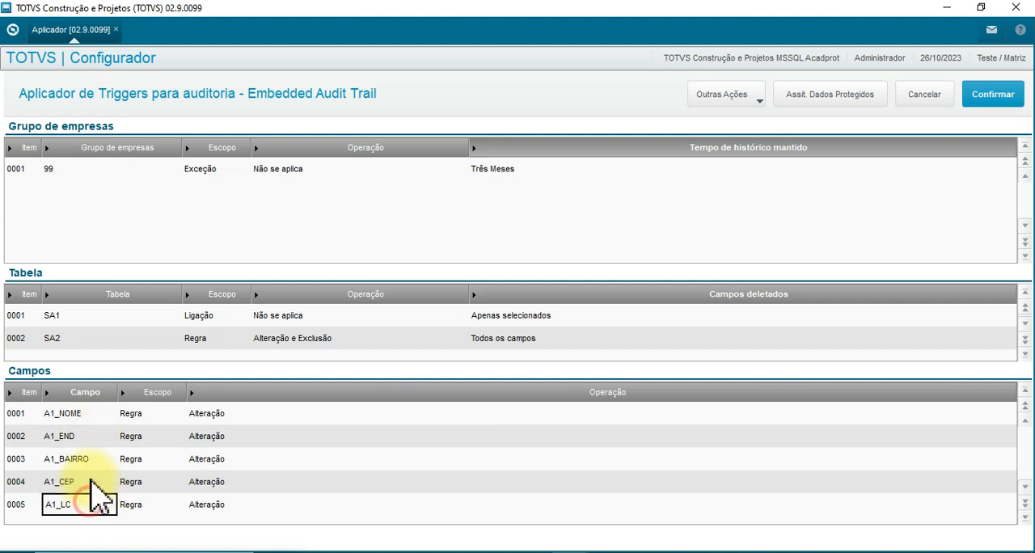
click(91, 416)
click(147, 413)
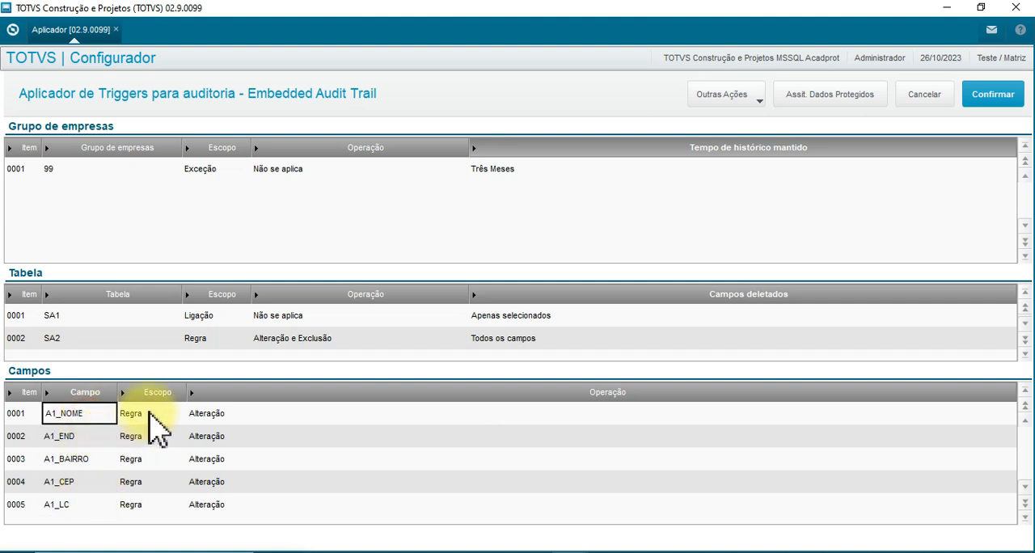
click(227, 415)
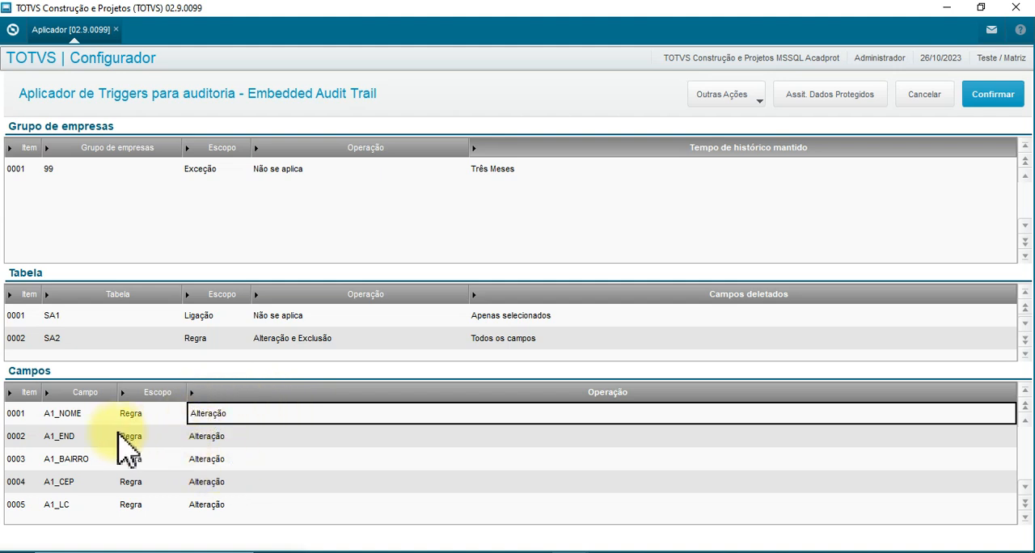
Compare the scope and operation of the remaining SA1 audit fields down to the end of the field list.
click(88, 415)
click(89, 442)
click(90, 479)
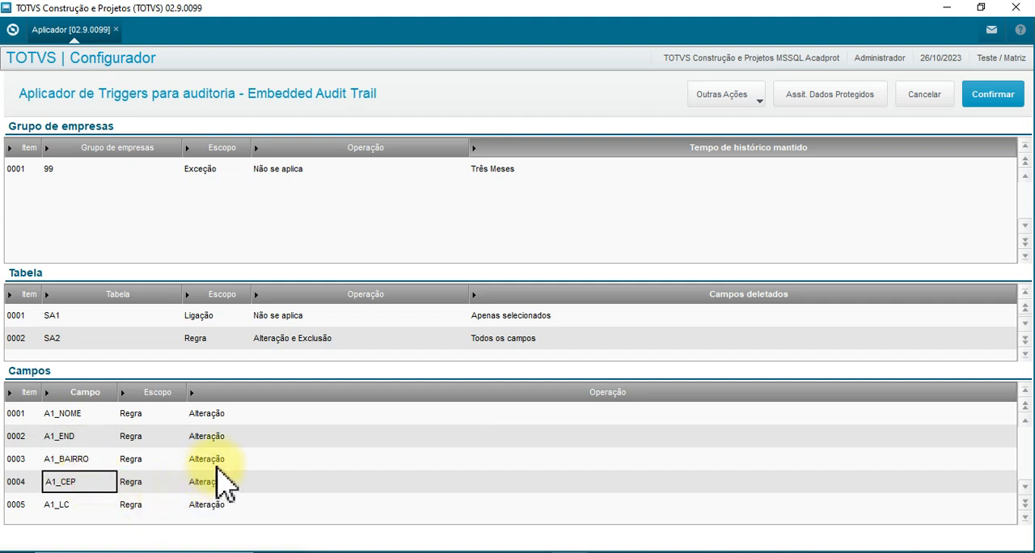
click(219, 459)
click(206, 484)
click(153, 458)
click(84, 494)
scroll(85, 494, down, 1)
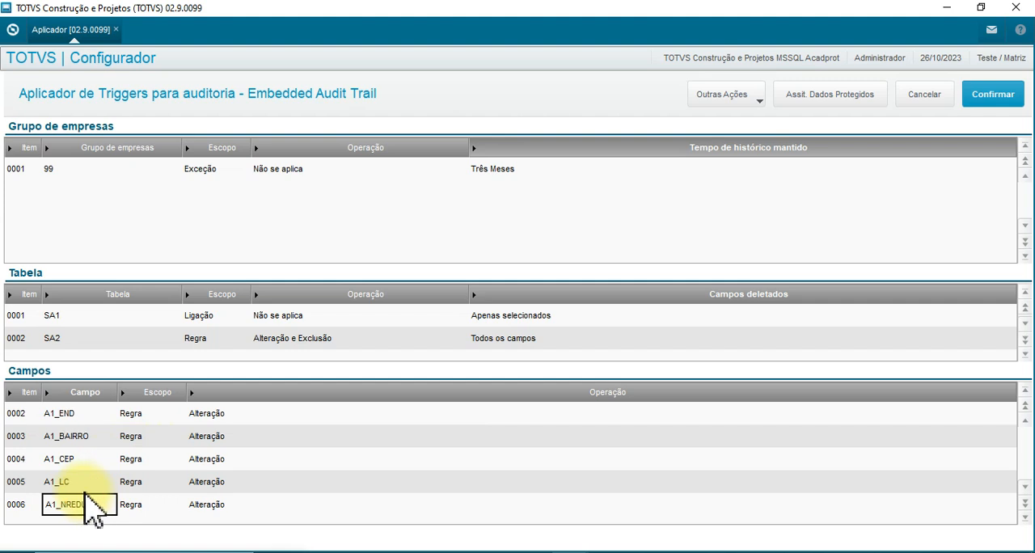
click(86, 417)
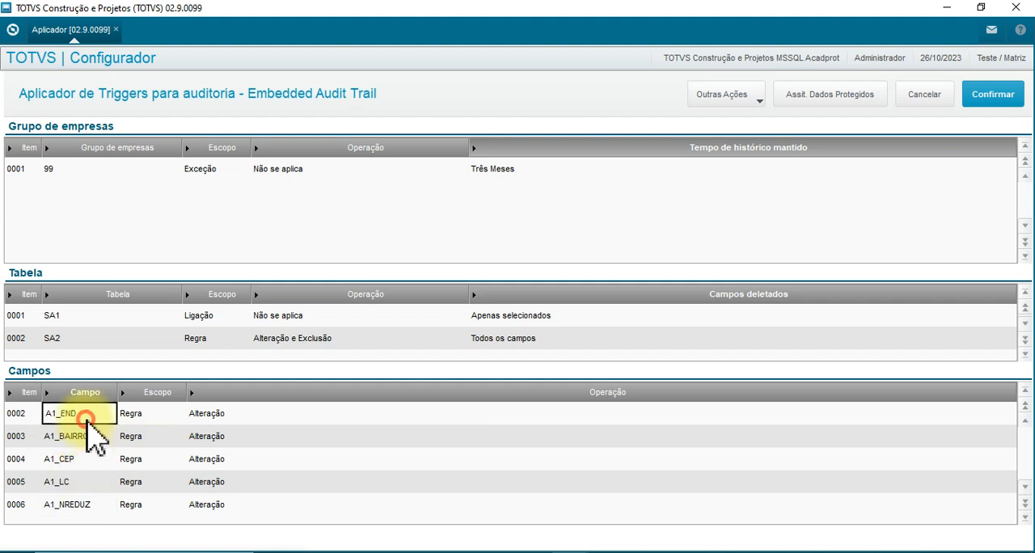
Choose 6 - Alteração e Exclusão as the operation of table SA2.
click(71, 339)
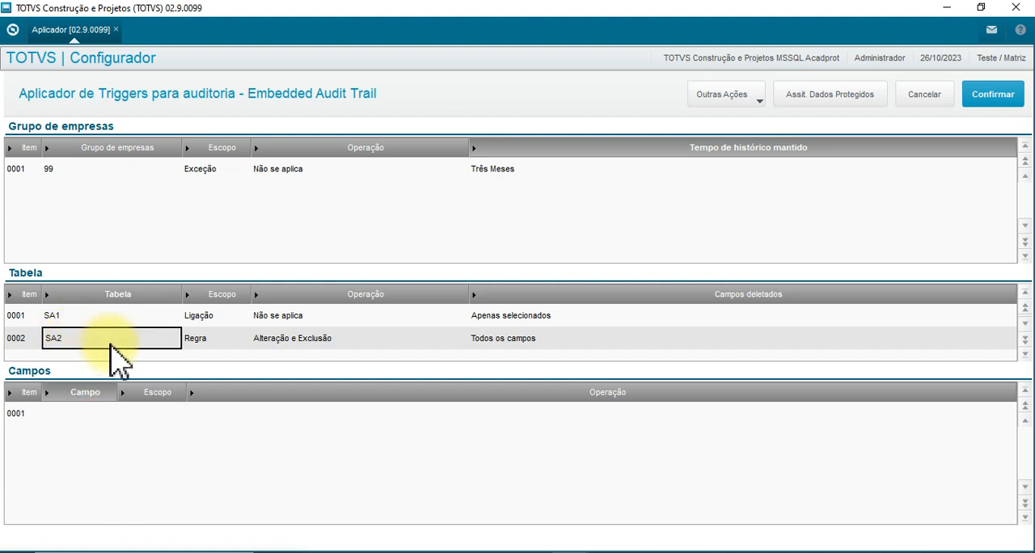
click(216, 345)
click(332, 341)
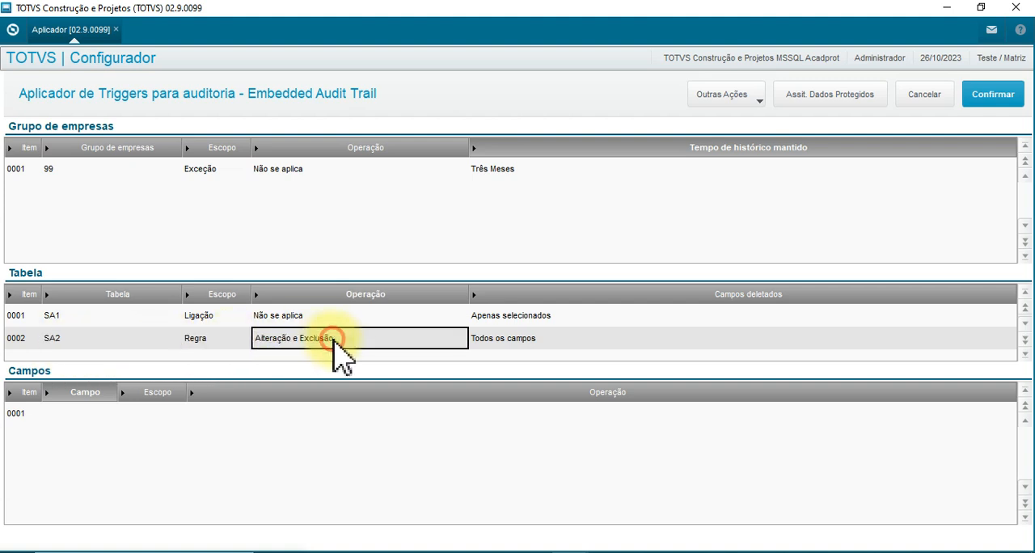
click(463, 340)
click(462, 339)
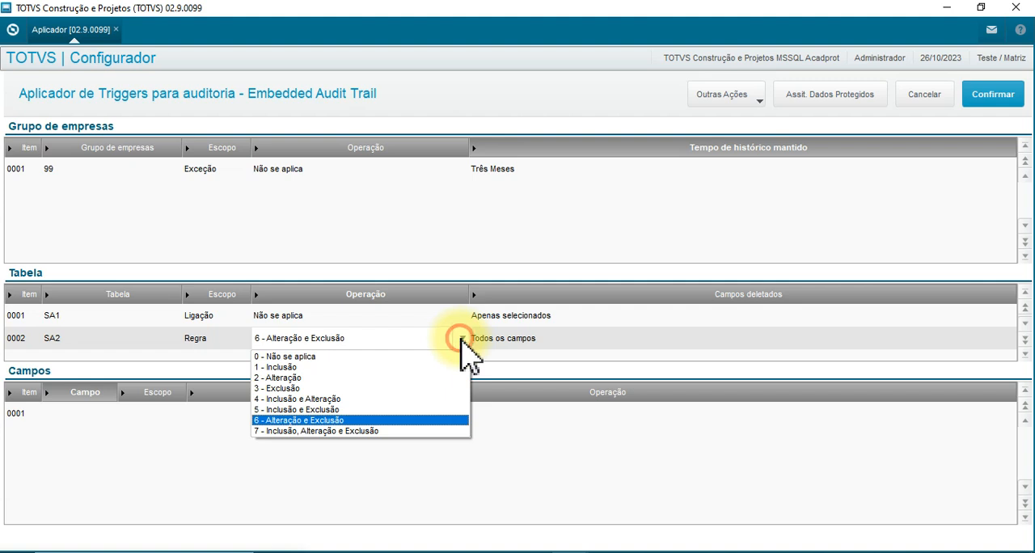
click(281, 419)
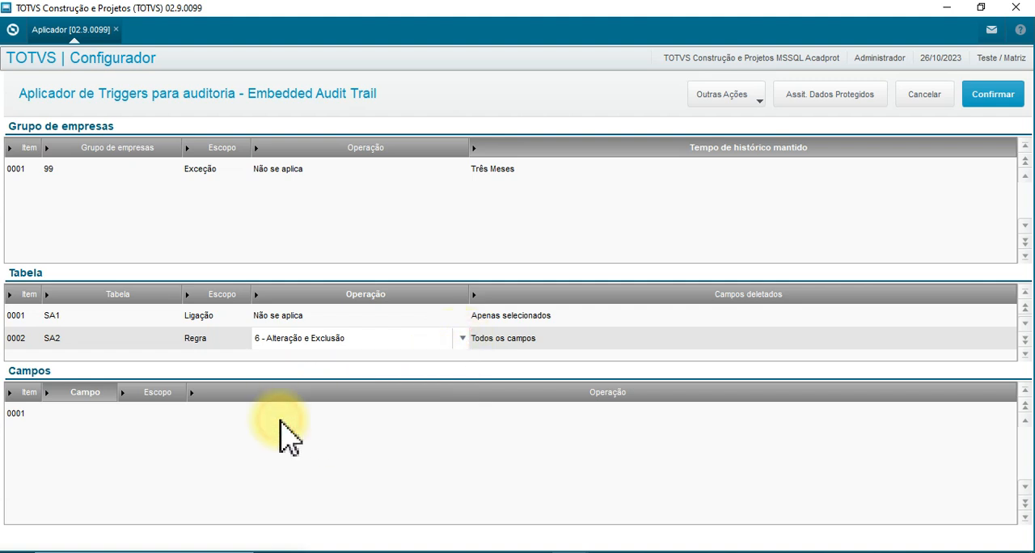
Check the operation, deleted-fields option and individual field list of table SA2.
click(497, 344)
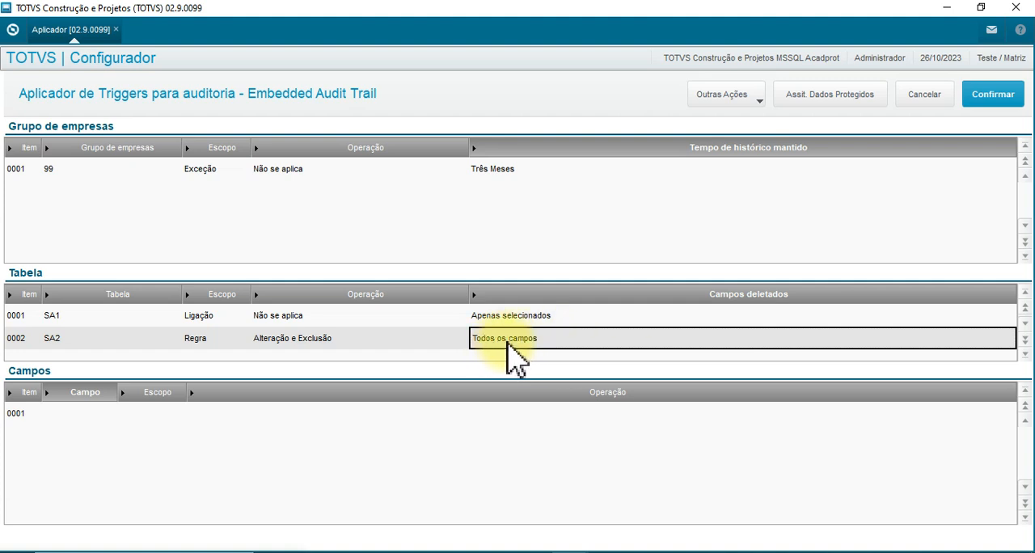
click(74, 416)
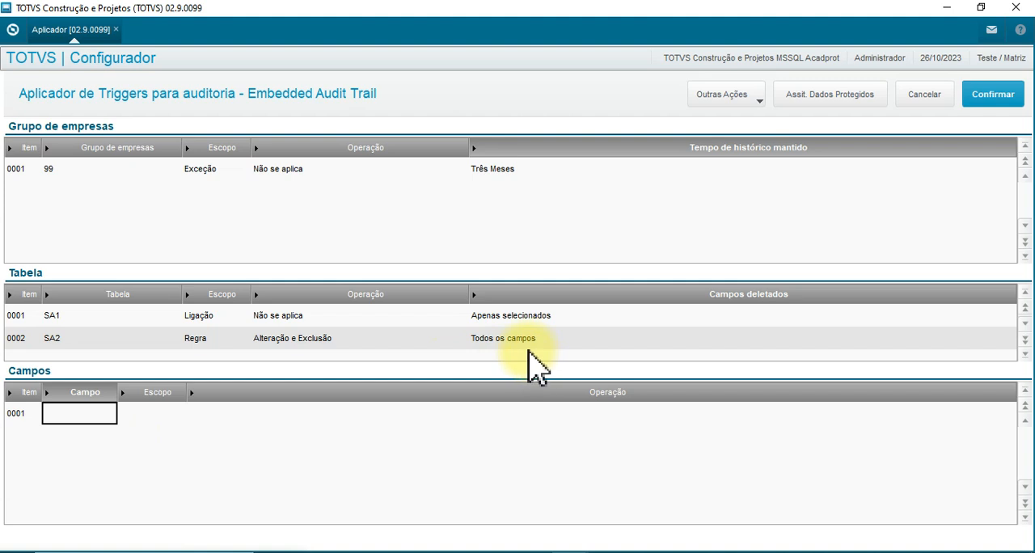
click(330, 341)
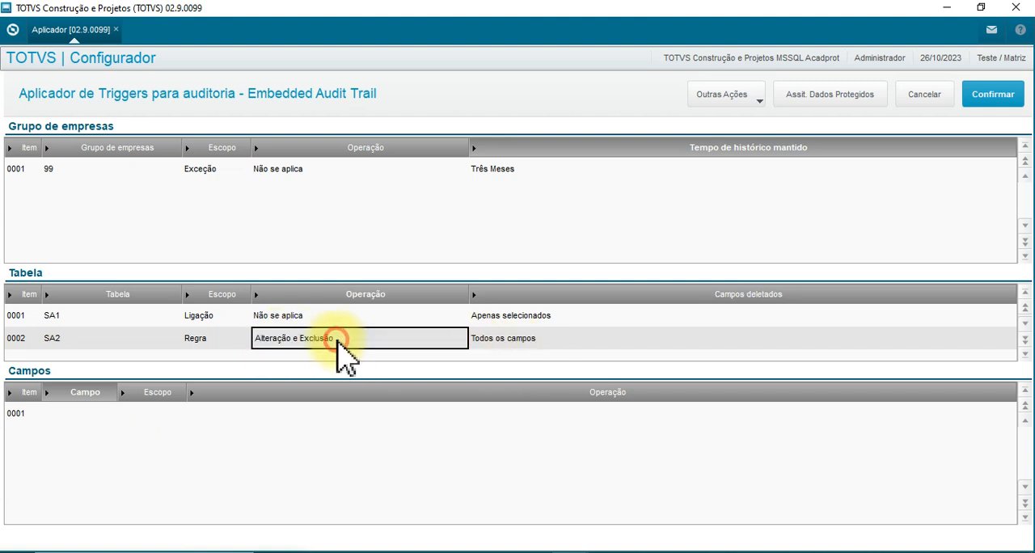
click(514, 344)
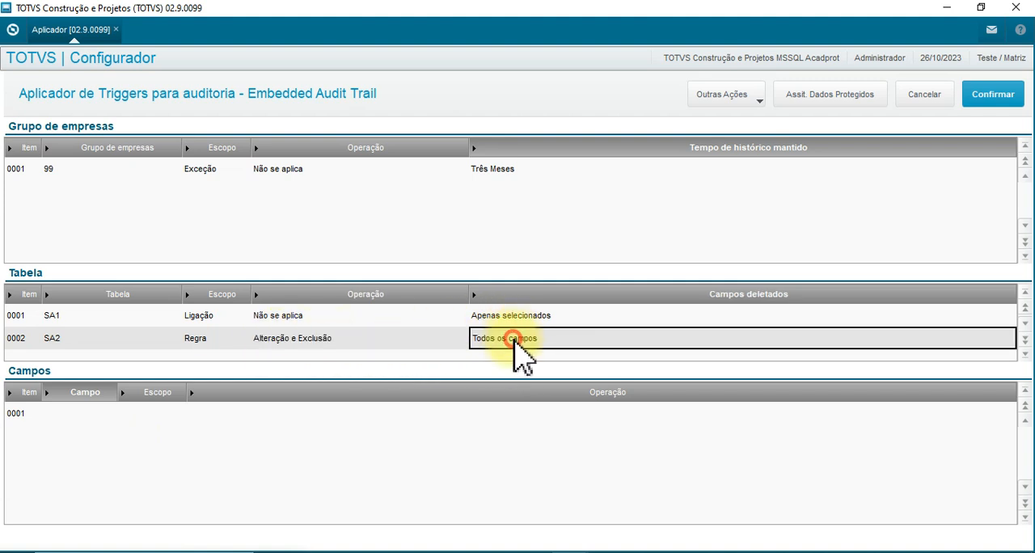
Move on to table SB1 and check its scope, operation and deleted-fields option.
click(91, 339)
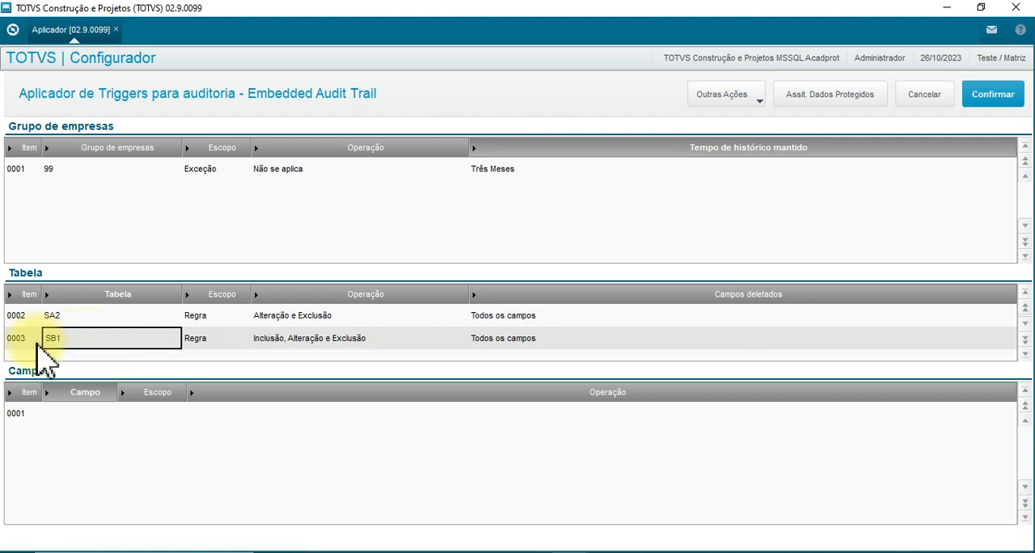
click(88, 341)
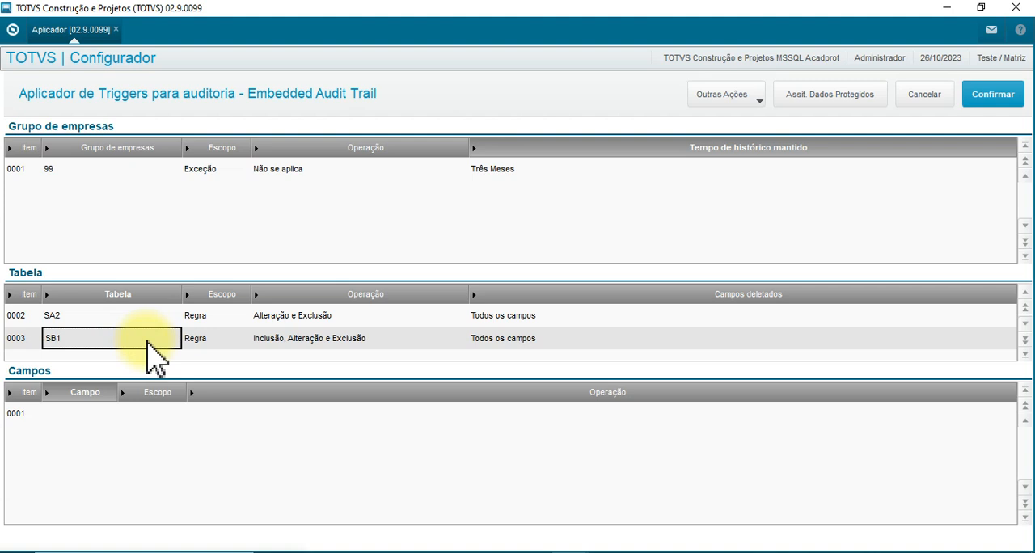
click(208, 338)
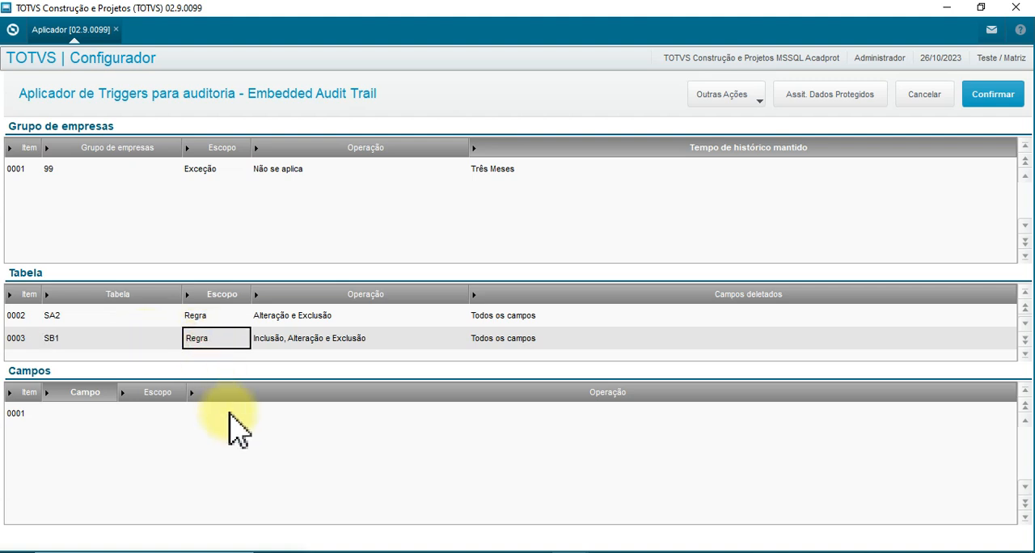
click(288, 341)
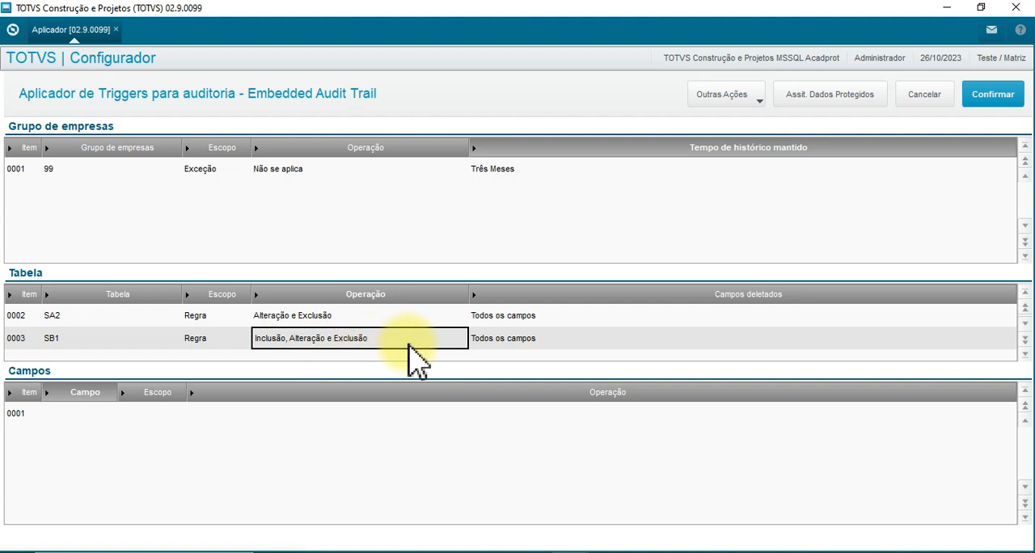
click(511, 339)
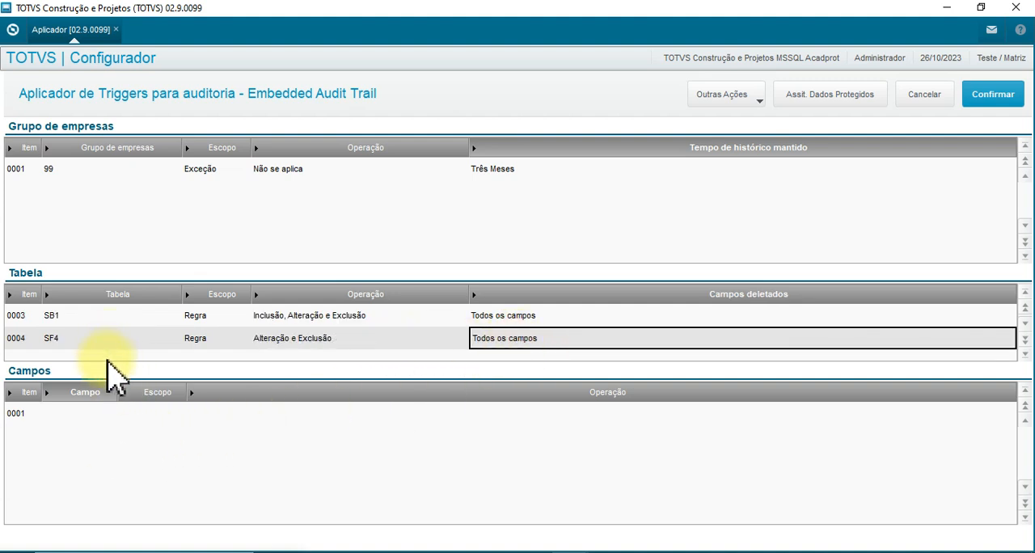
Go to table SF4 and confirm 6 - Alteração e Exclusão as its operation.
click(70, 340)
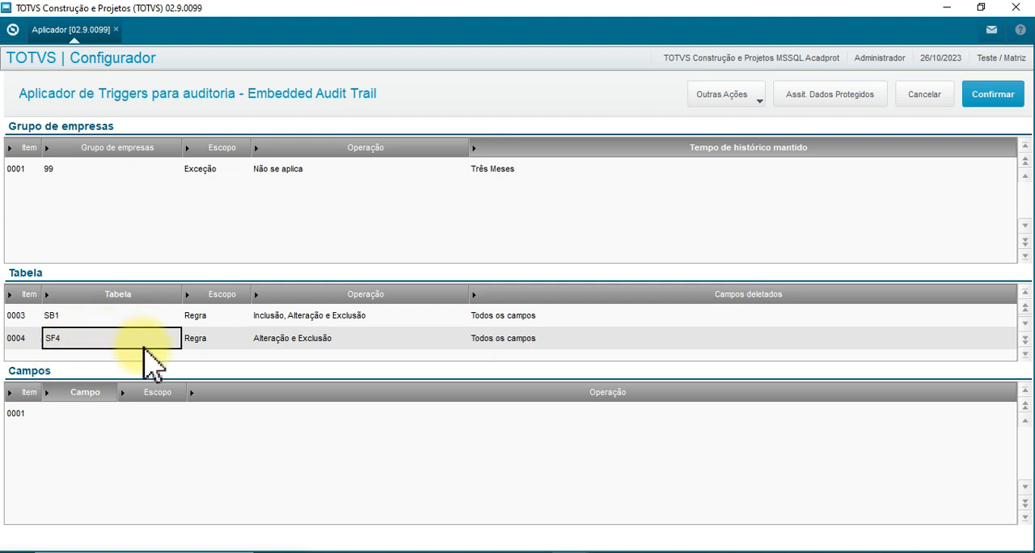
click(220, 341)
click(296, 344)
click(371, 340)
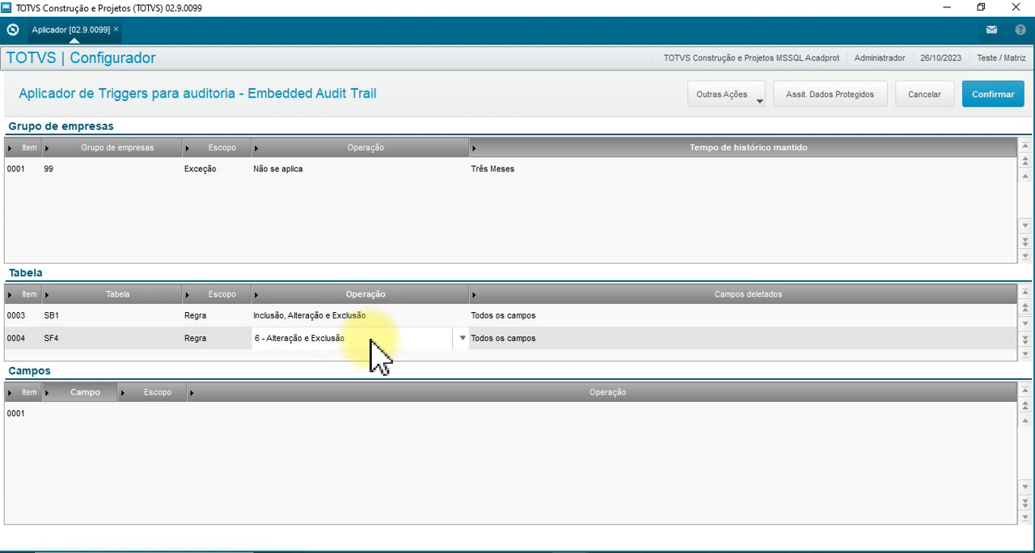
key(Return)
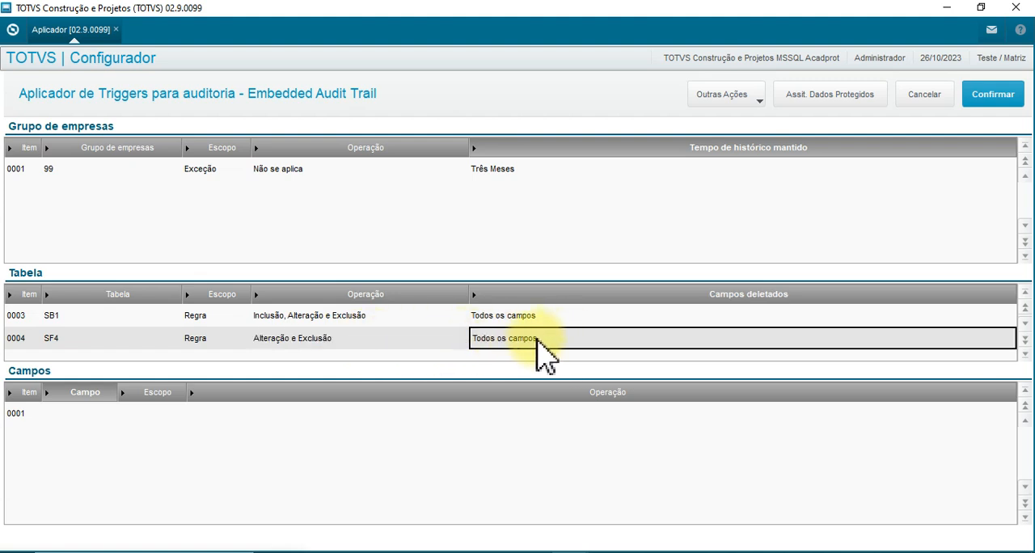
Review the operation, deleted-fields option and scope of table SF4.
click(449, 341)
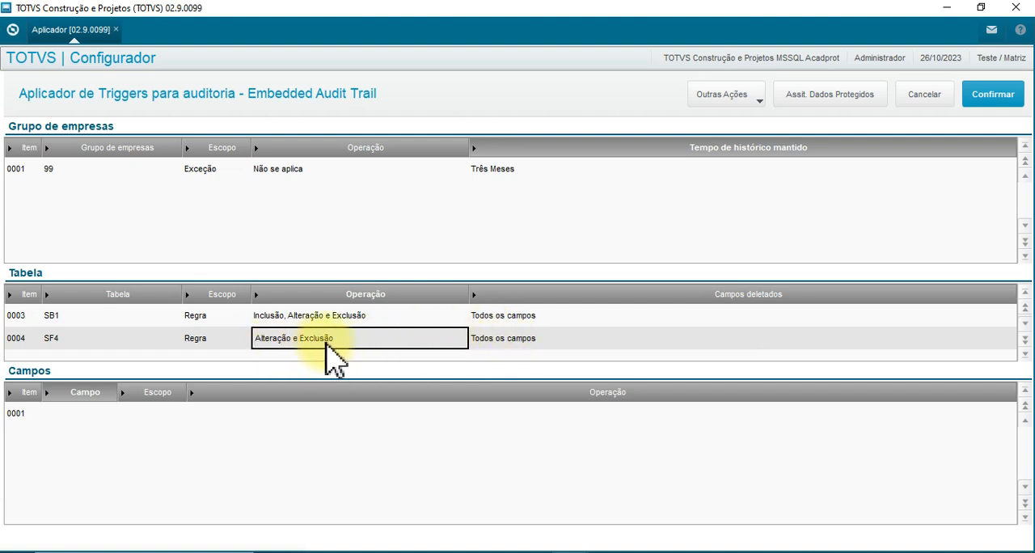
click(71, 346)
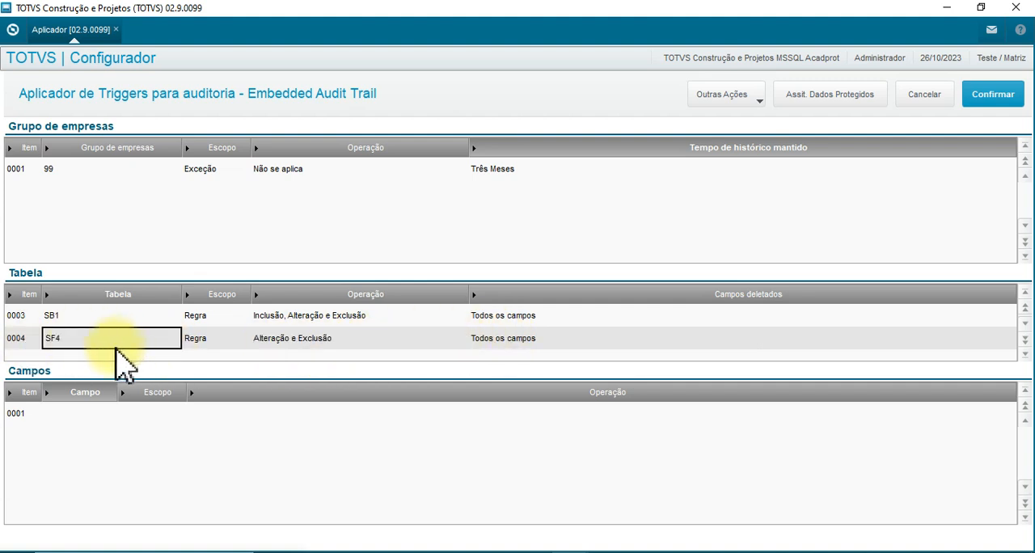
click(533, 341)
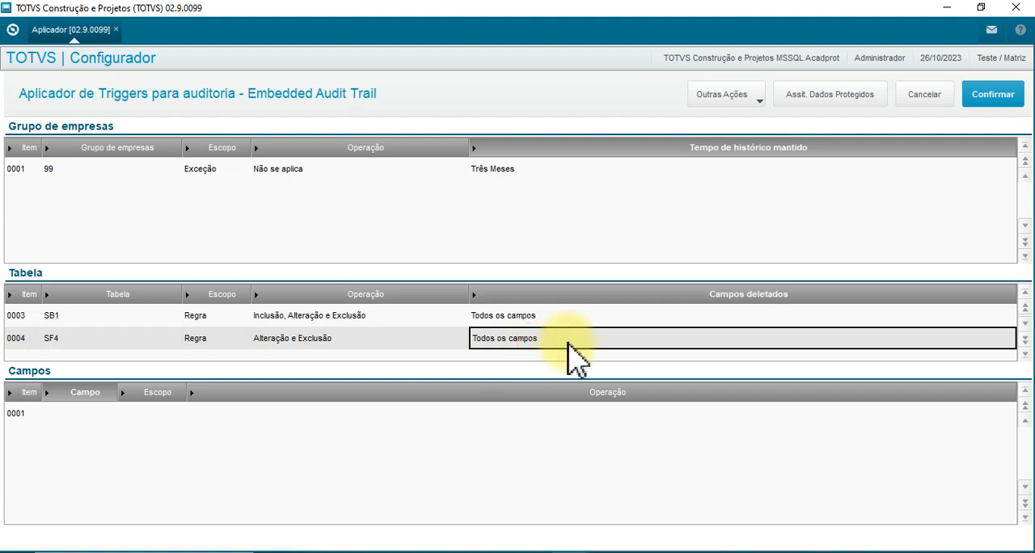
click(443, 341)
click(527, 339)
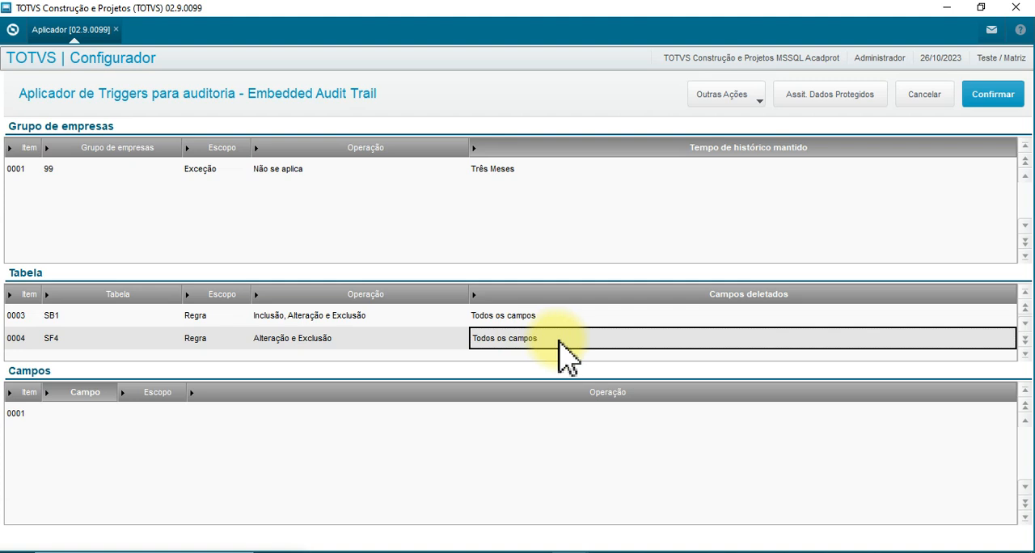
click(436, 341)
click(536, 343)
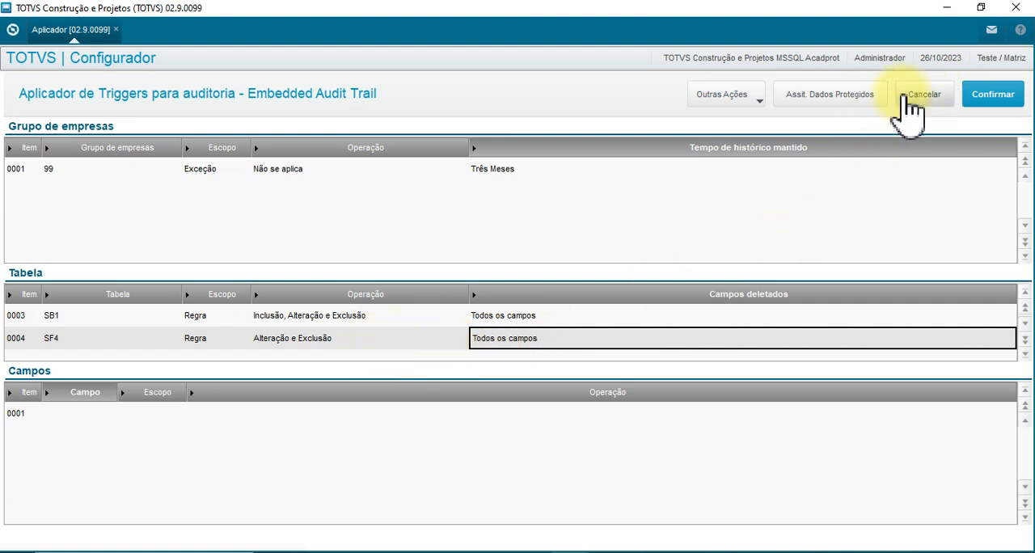
click(207, 336)
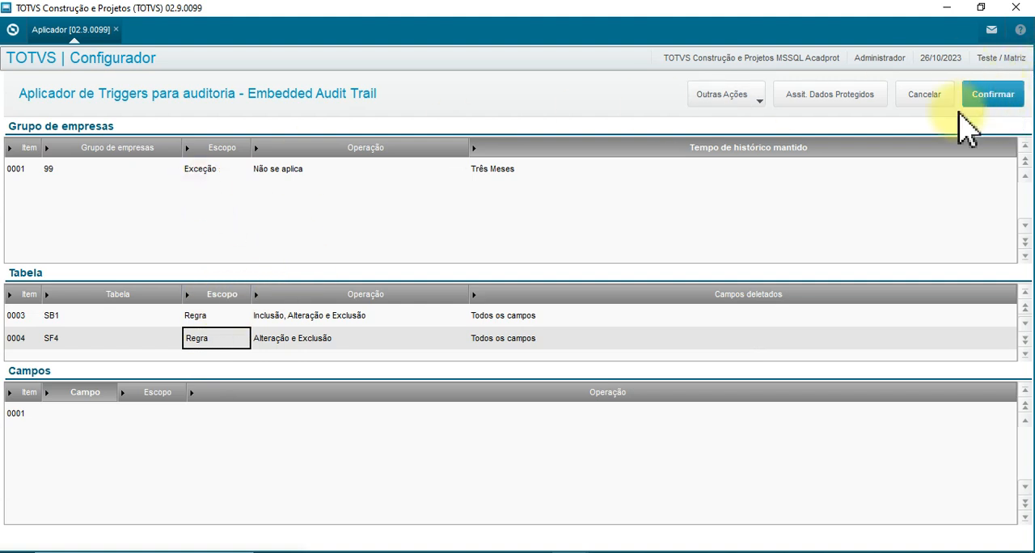
Apply the audit triggers for company group 99 and dismiss the list of dependent tables.
click(990, 95)
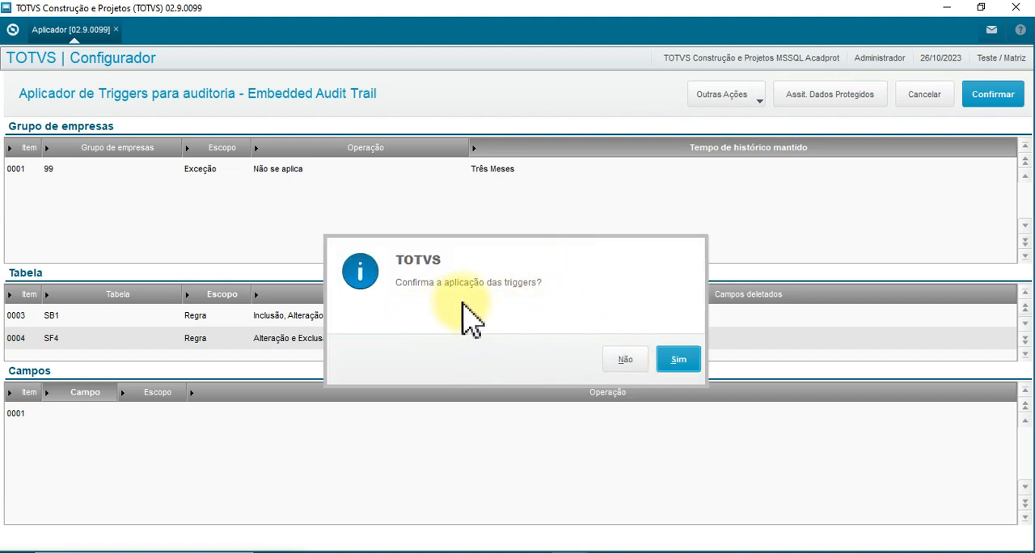
click(685, 356)
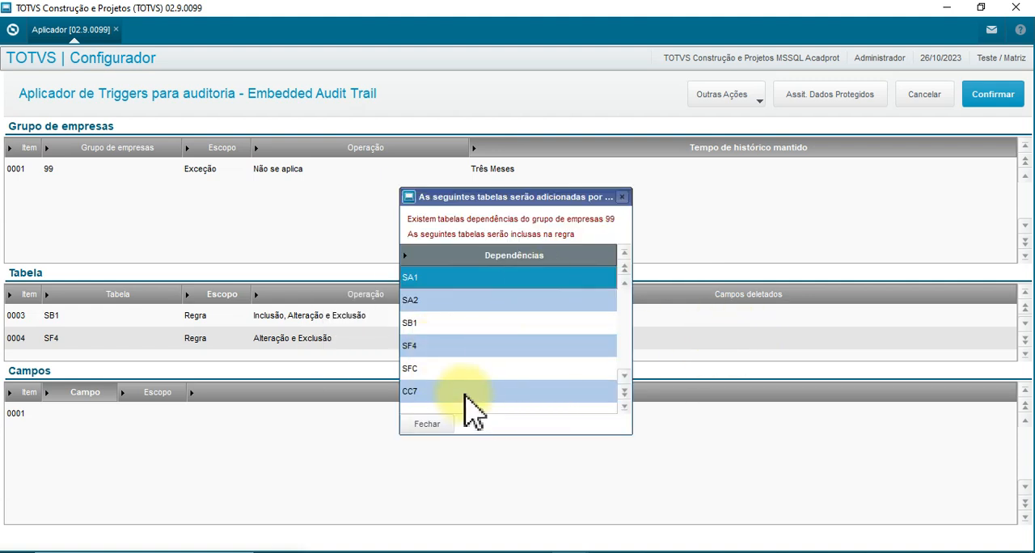
click(426, 424)
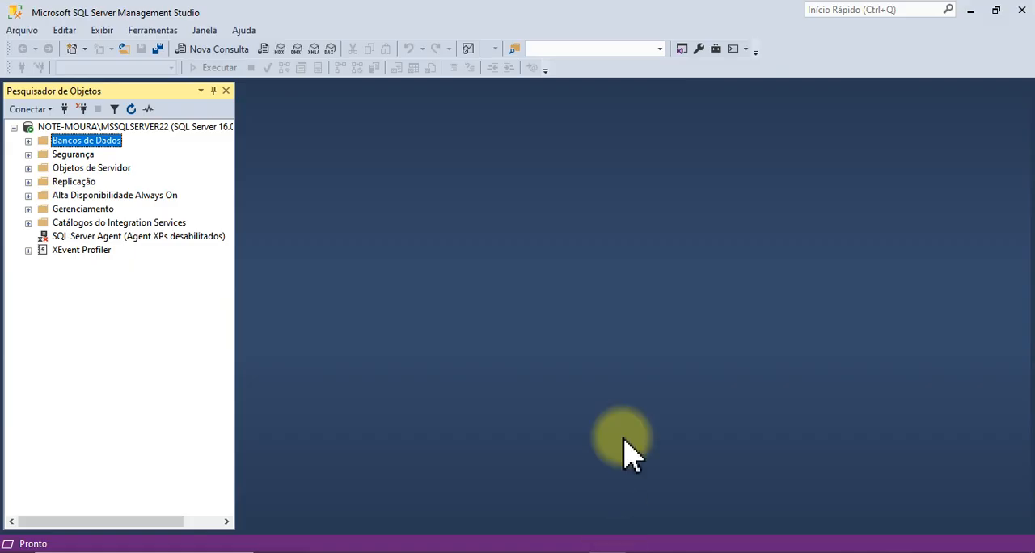
In SQL Server Management Studio, expand the TOTVSP122210 database and open the script SQLQuery Audit Trail.sql.
double_click(71, 142)
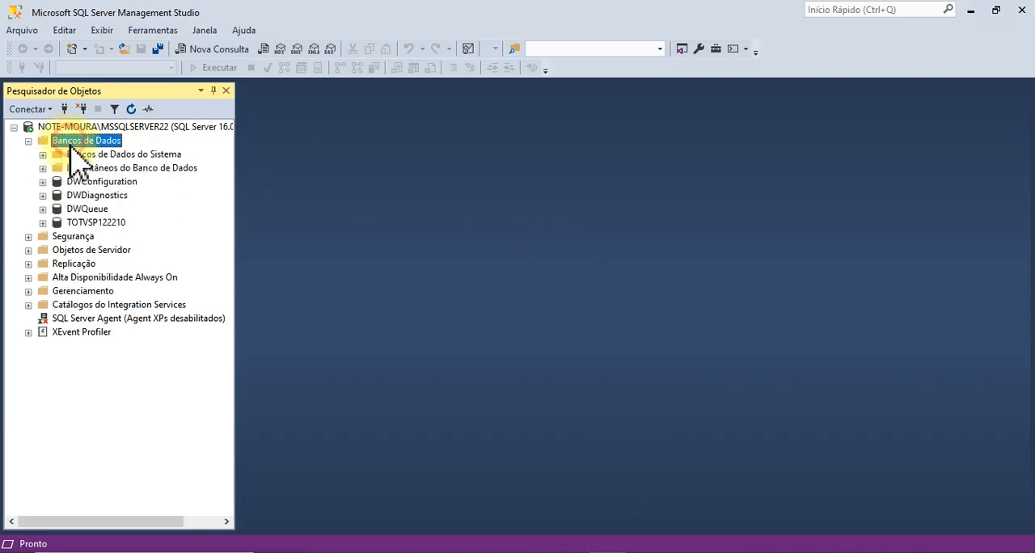
double_click(94, 223)
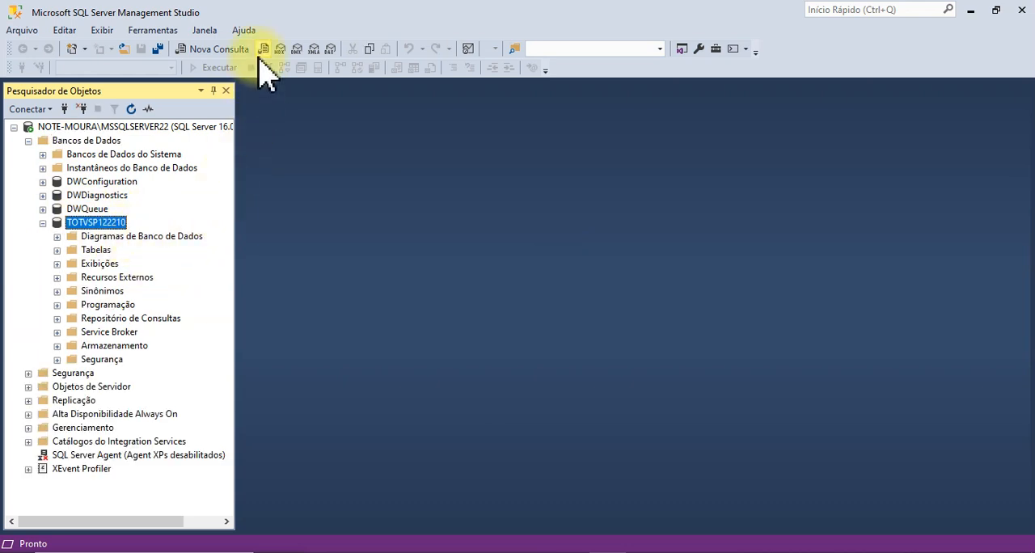
click(123, 48)
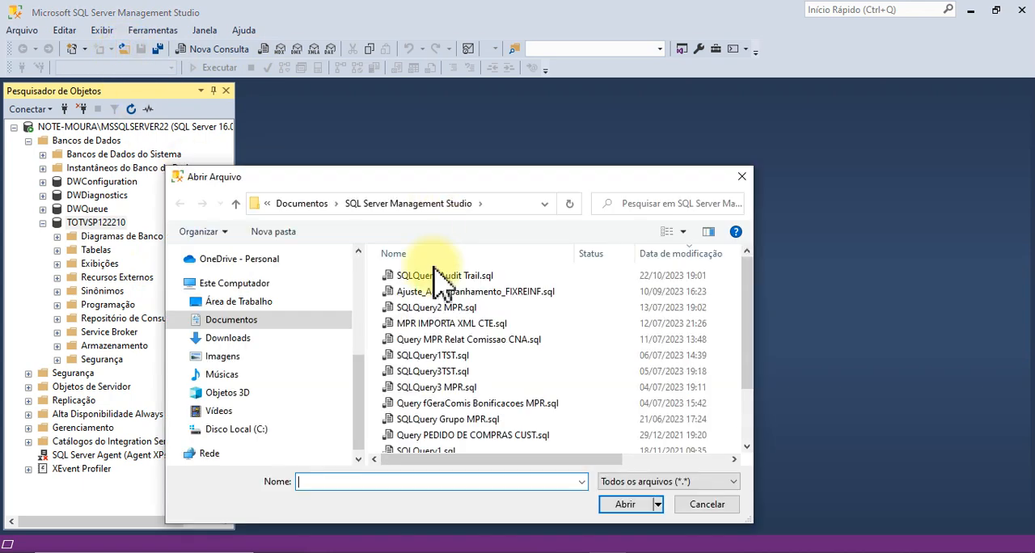
click(444, 277)
double_click(444, 277)
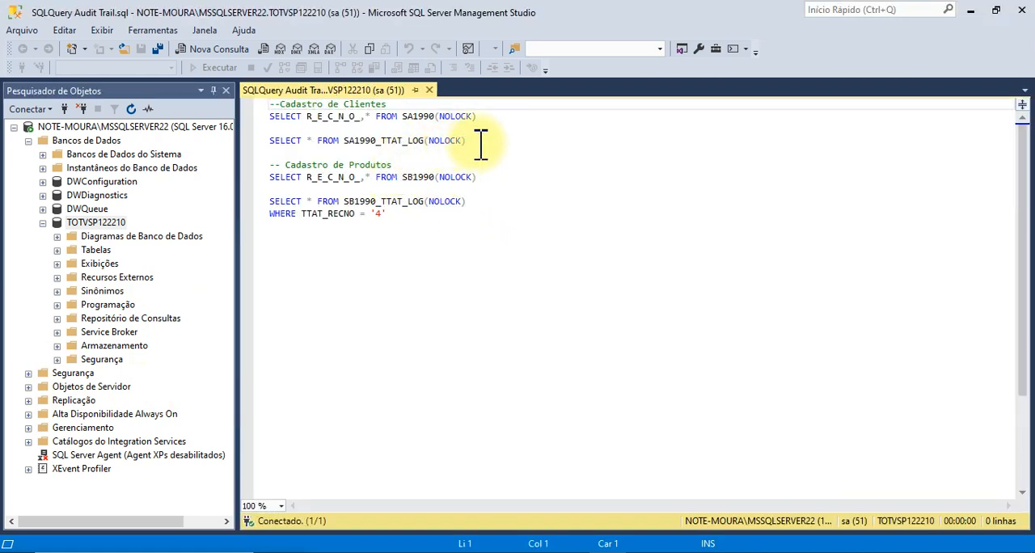
Run only the two Cadastro de Clientes queries, on SA1990 and SA1990_TTAT_LOG.
click(476, 140)
drag(483, 142, 248, 115)
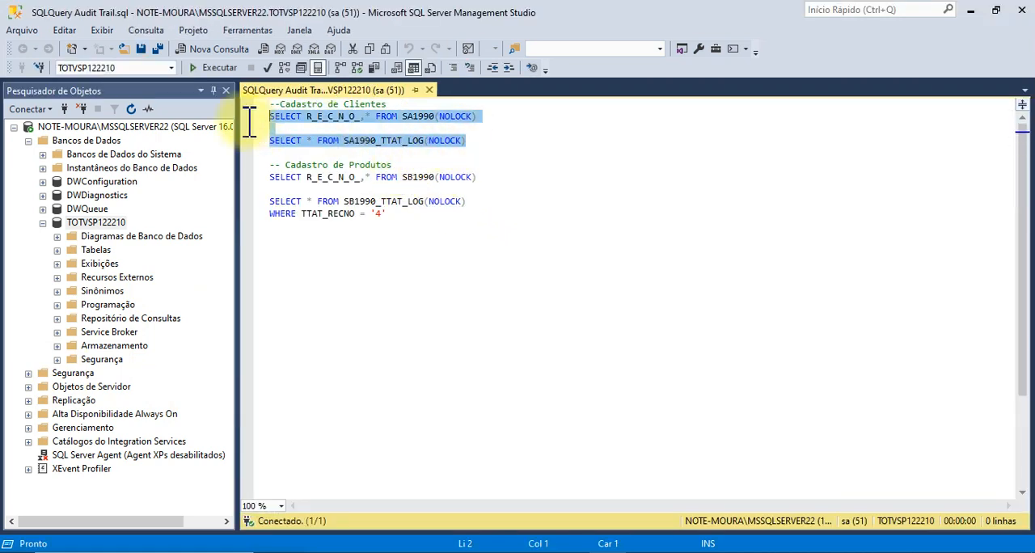
click(213, 67)
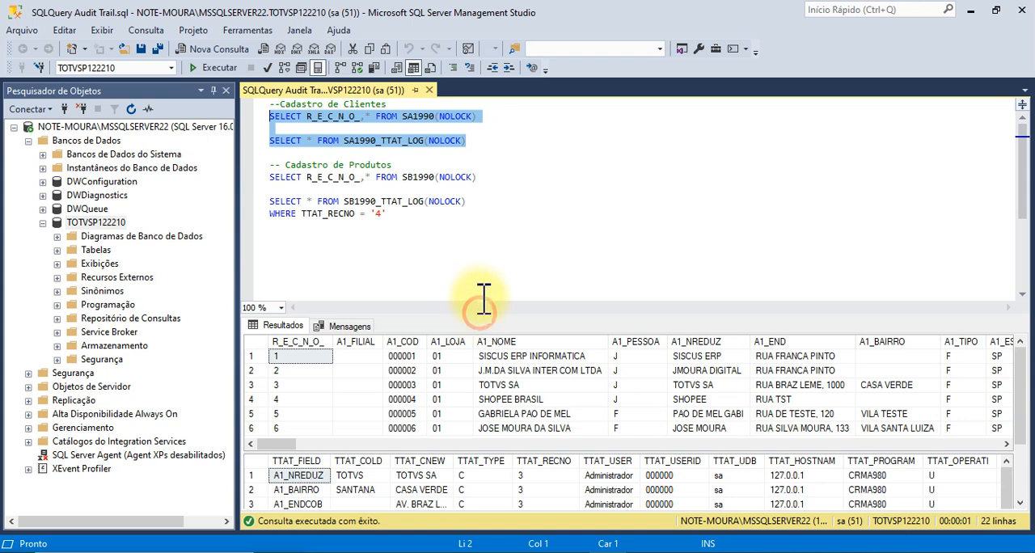
Examine the NOLOCK query on SA1990, the SA1990_TTAT_LOG query and the Cadastro de Produtos section of the script.
click(494, 131)
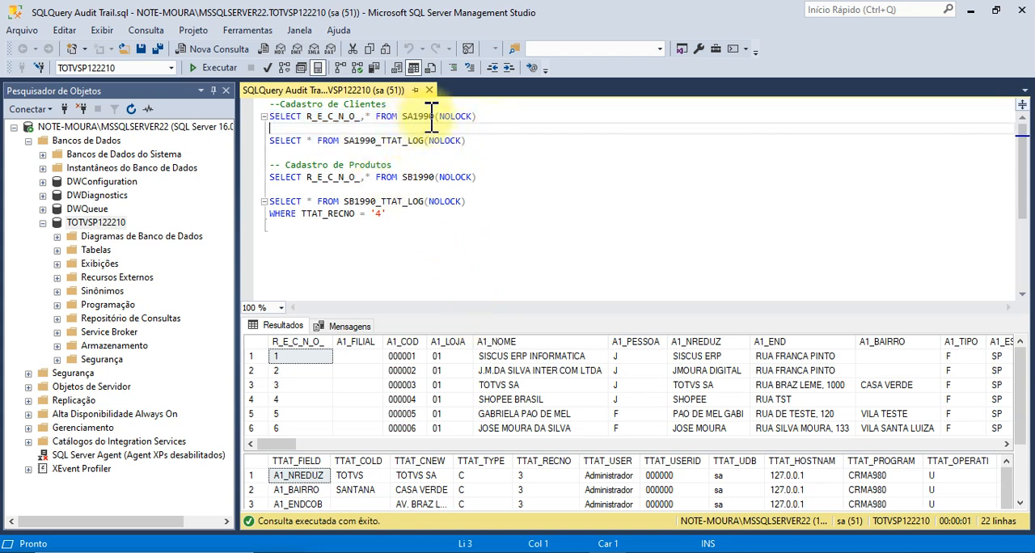
double_click(454, 116)
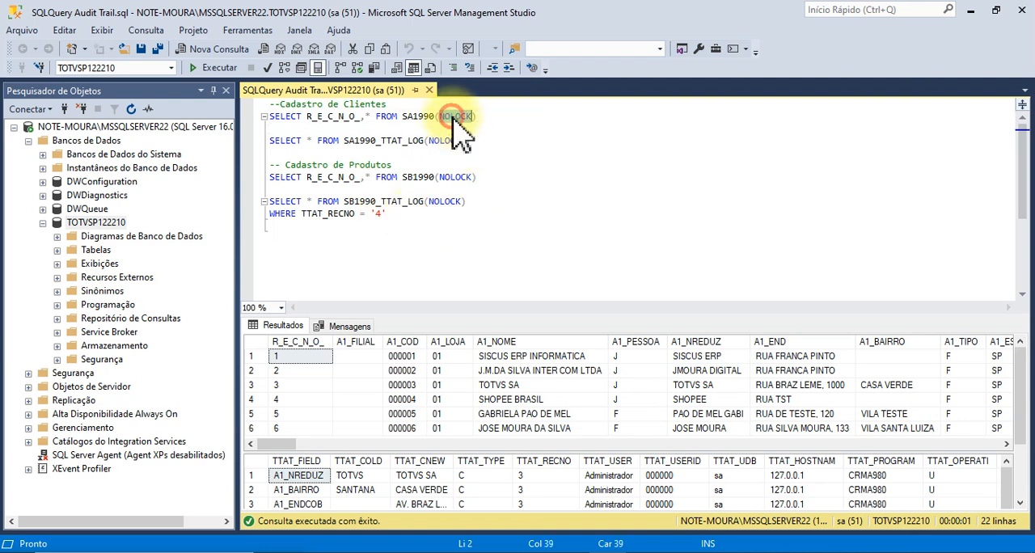
click(489, 130)
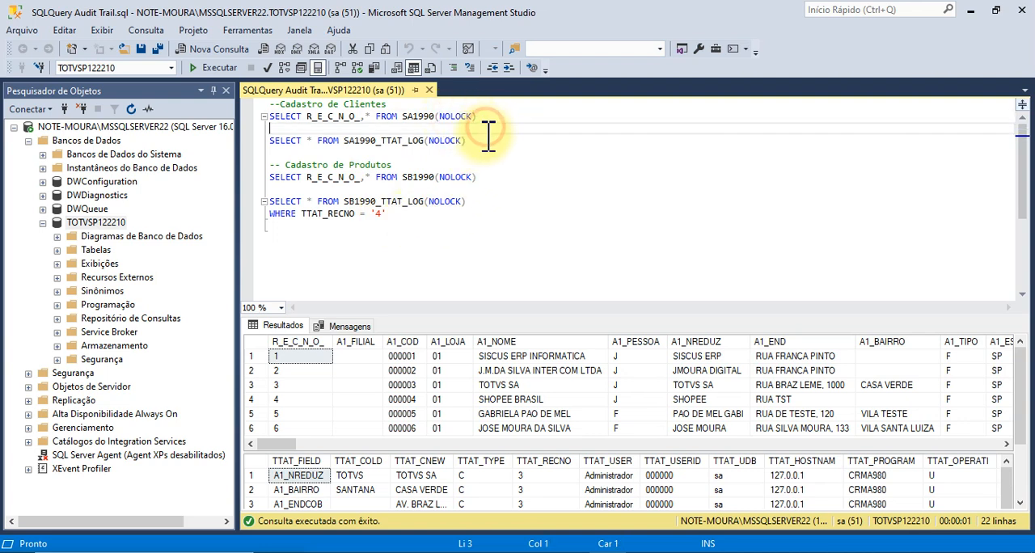
click(416, 165)
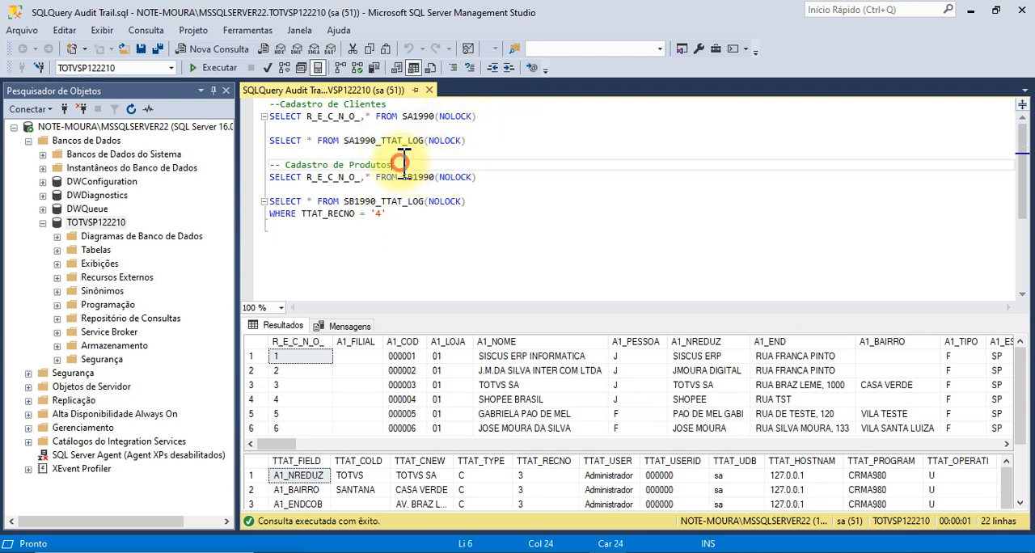
Enlarge the results area and examine the R_E_C_N_O_ and A1_NOME columns of the SA1990 results against the log rows below.
click(492, 201)
click(482, 141)
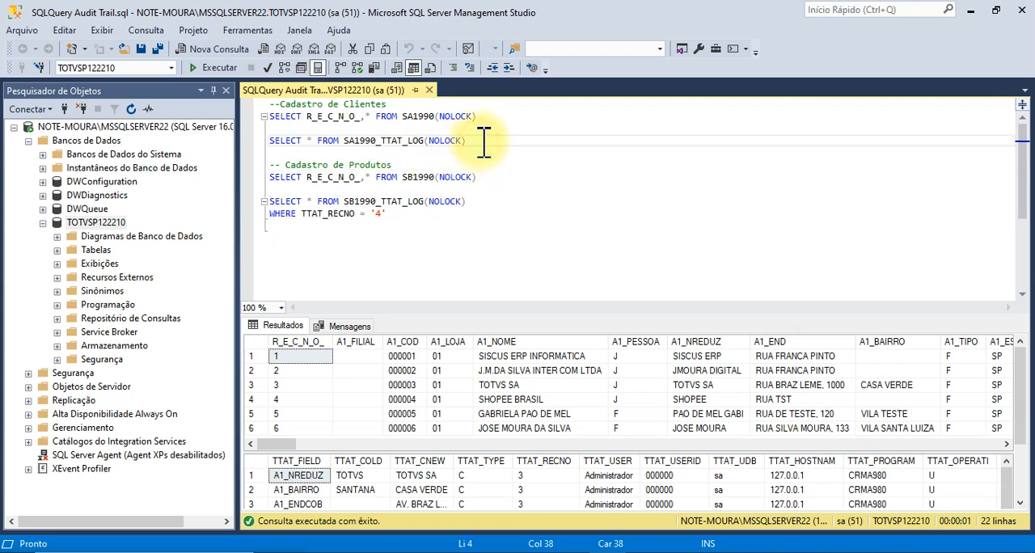
drag(478, 315, 480, 273)
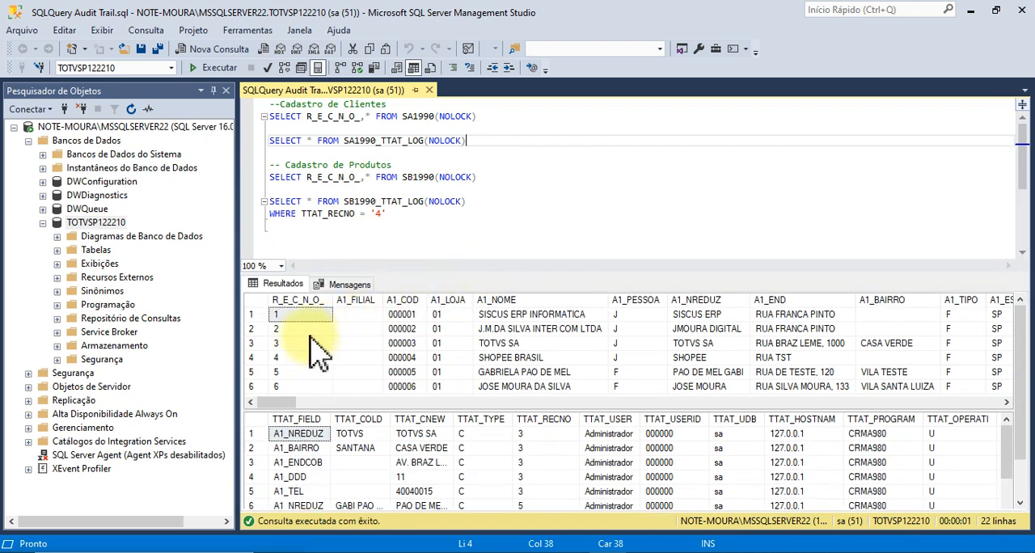
click(291, 357)
click(293, 314)
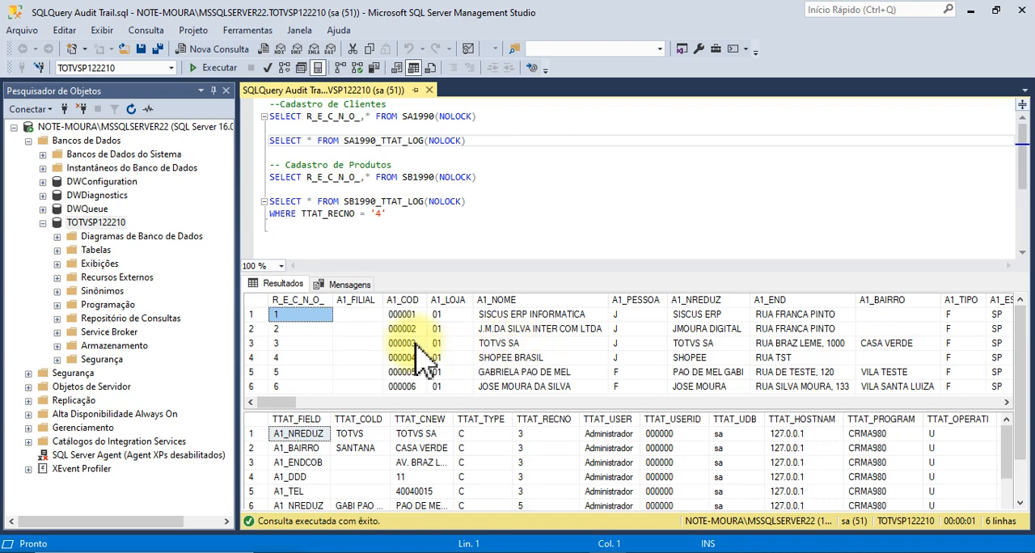
click(543, 345)
click(397, 472)
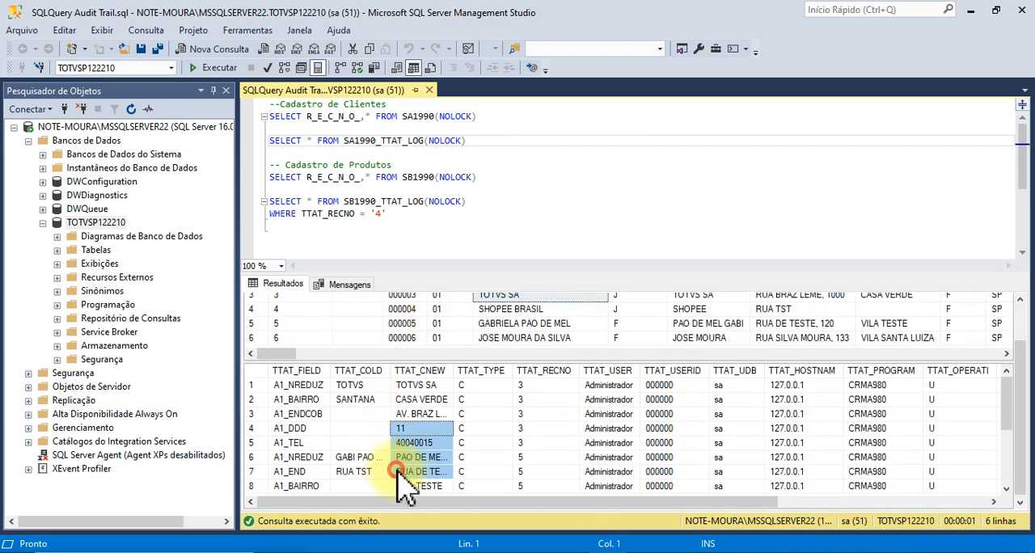
Examine the old value, new value, type and record number columns (TTAT_COLD to TTAT_RECNO) of the SA1990_TTAT_LOG results.
click(346, 428)
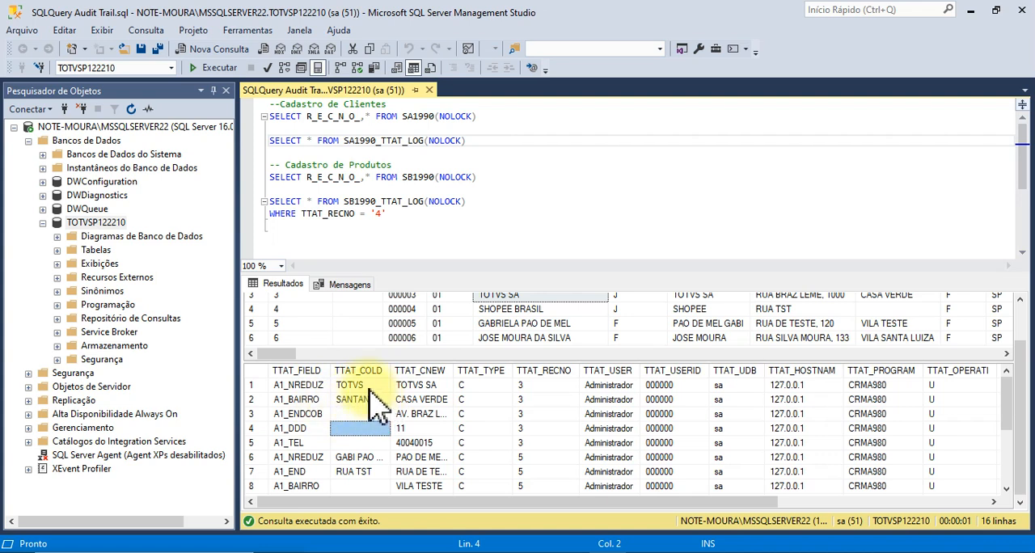
click(443, 388)
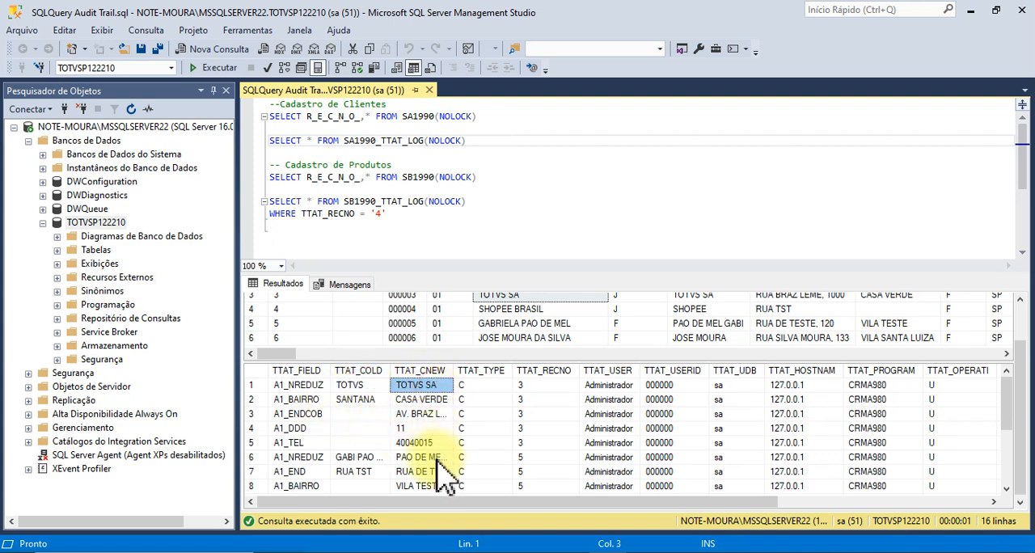
click(478, 385)
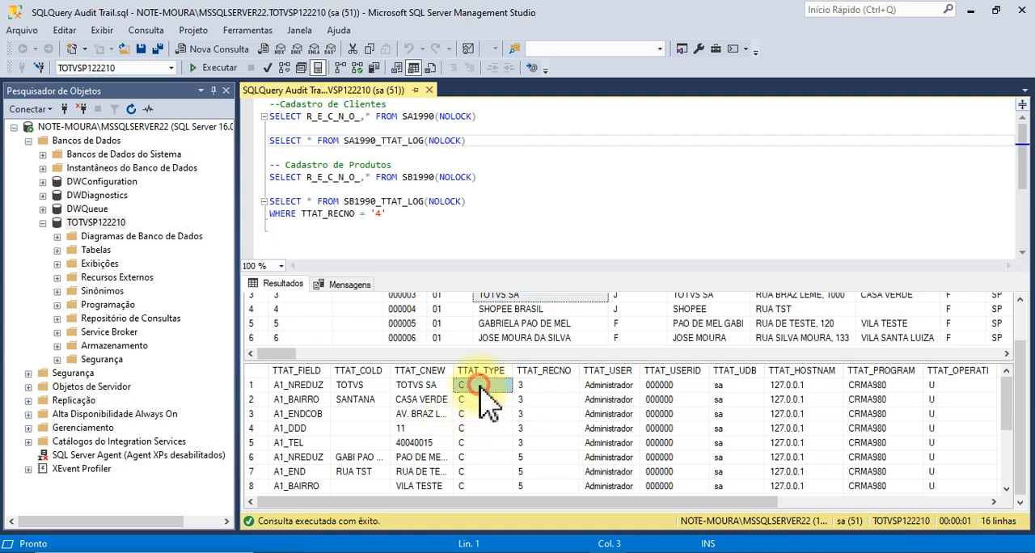
click(547, 387)
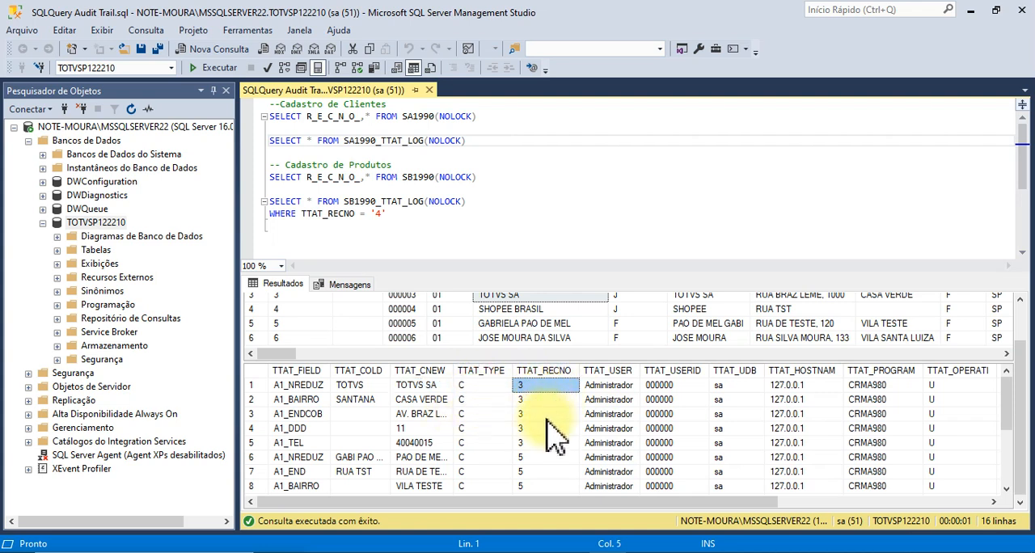
click(537, 400)
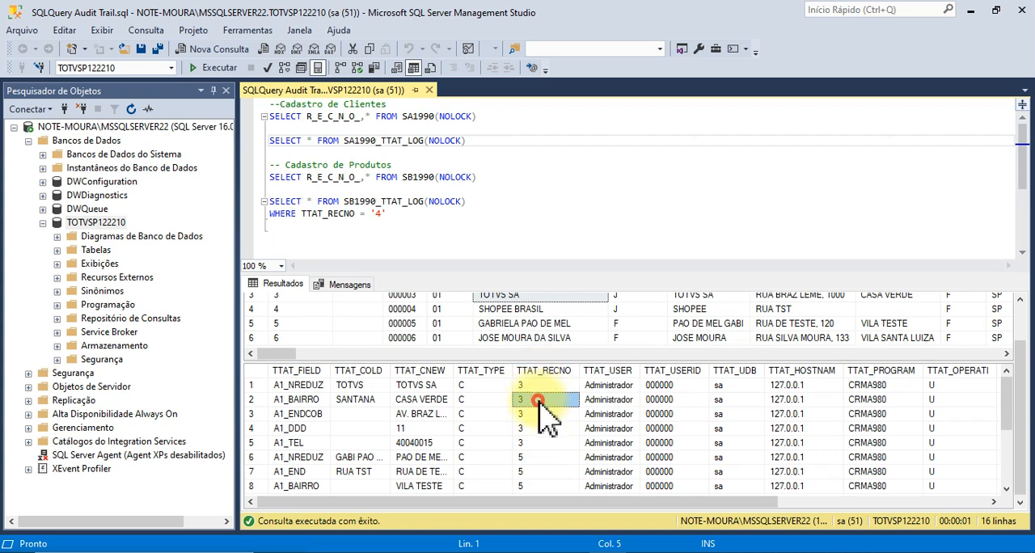
click(538, 414)
click(544, 429)
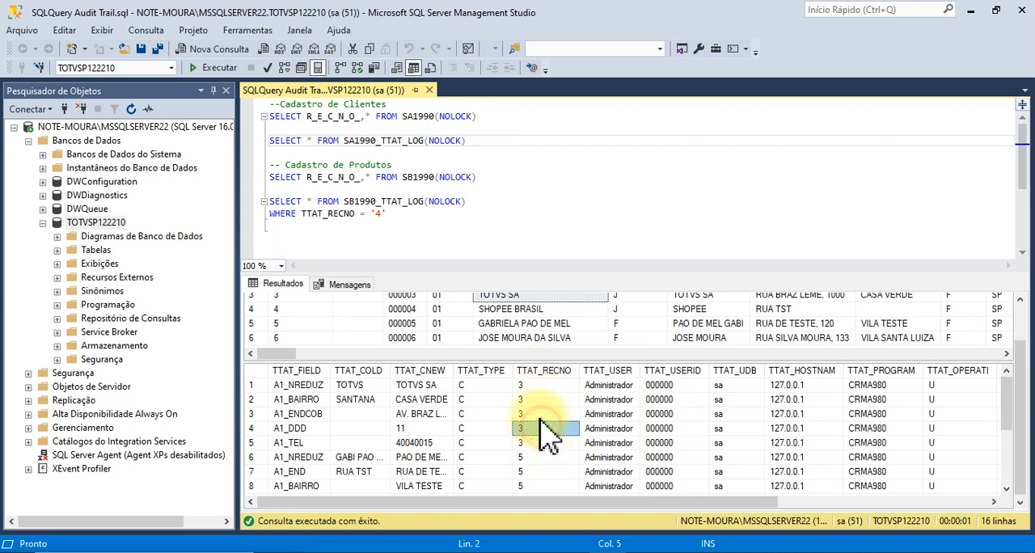
click(538, 414)
Examine who made the logged changes and from which host in TTAT_USER, TTAT_USERID, TTAT_UDB and TTAT_HOSTNAM.
click(613, 400)
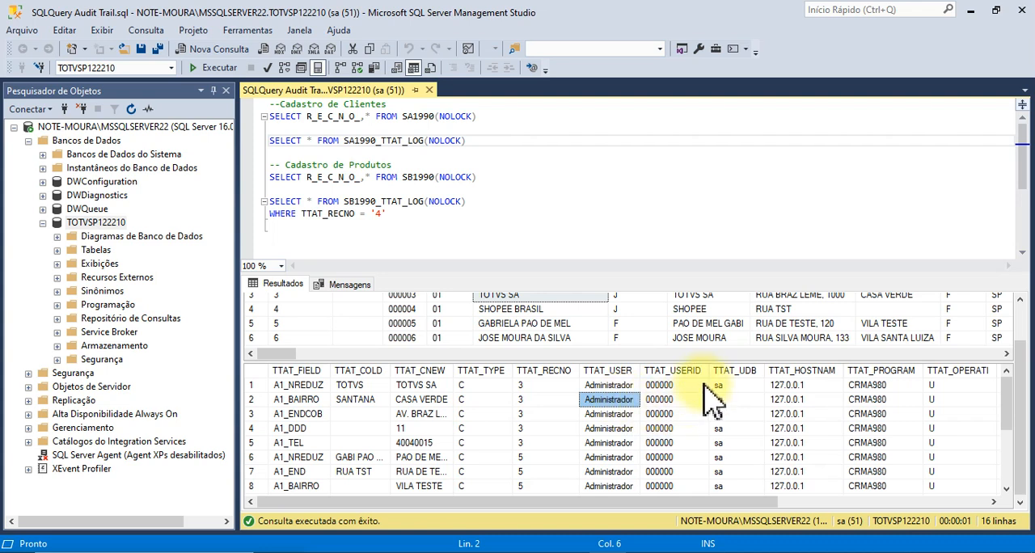
key(Right)
key(Right)
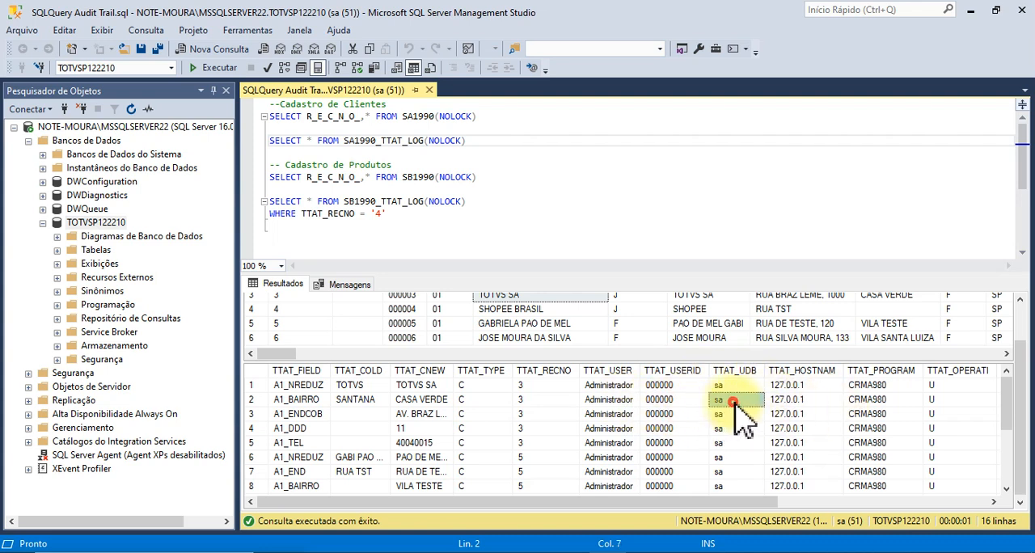
key(Right)
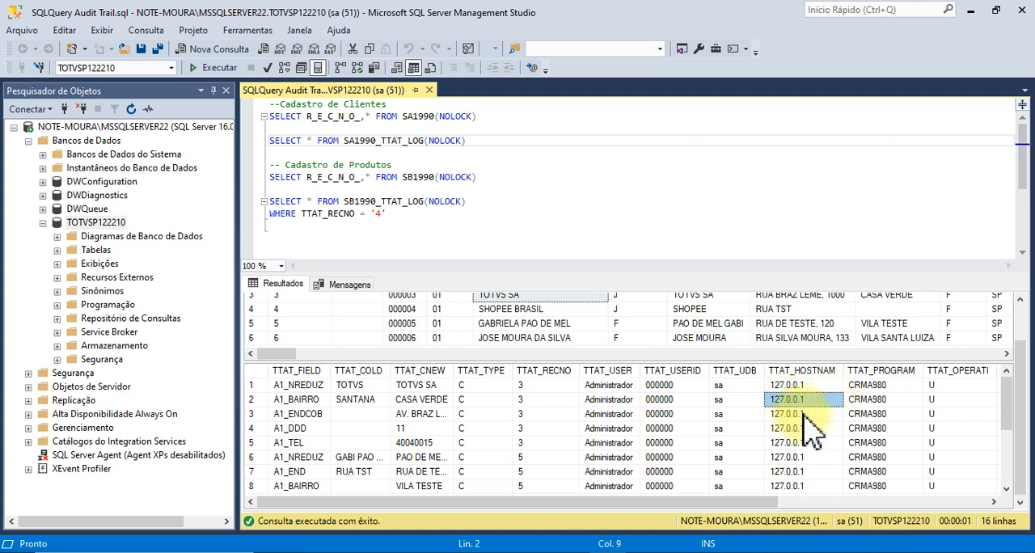
click(805, 415)
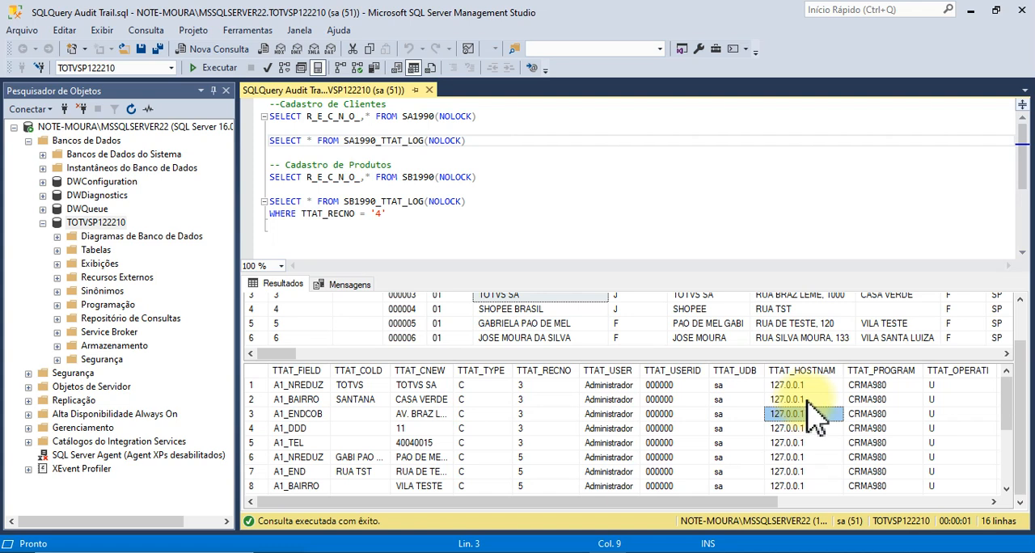
click(807, 399)
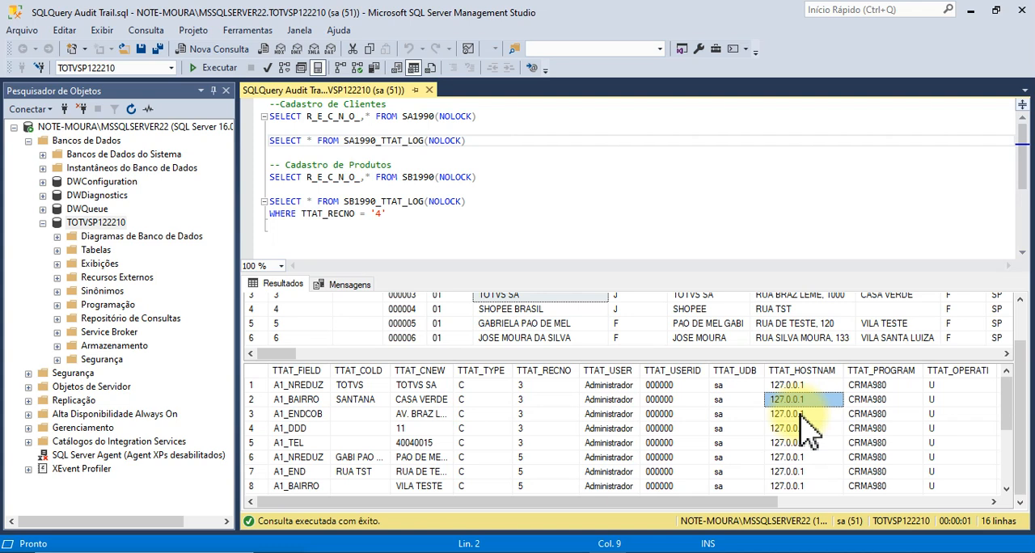
click(800, 413)
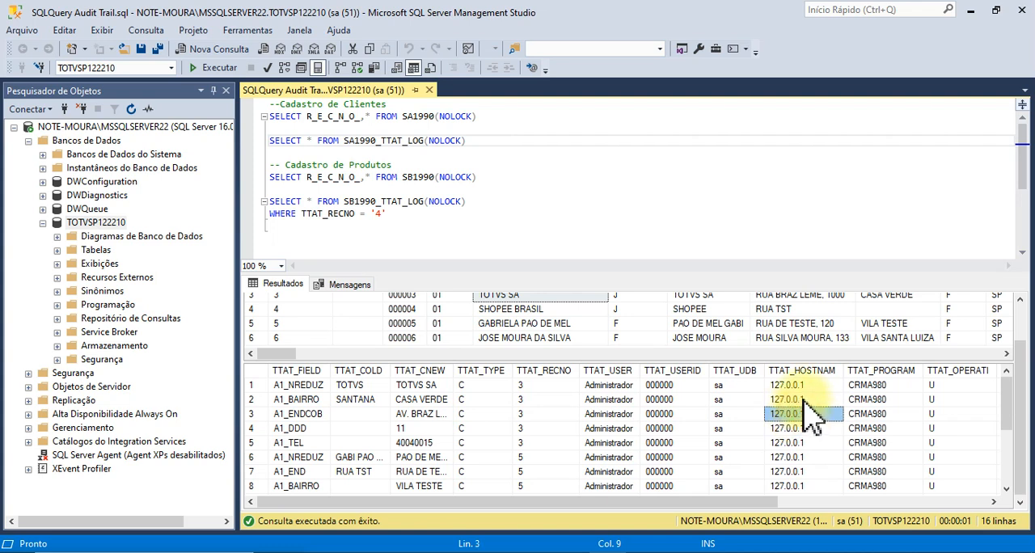
click(805, 398)
click(803, 416)
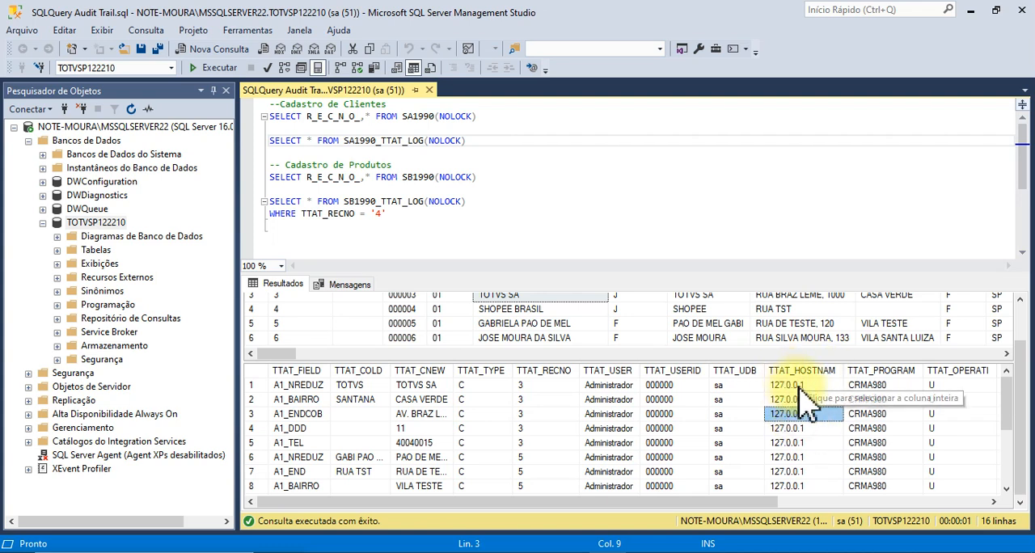
click(802, 397)
click(808, 413)
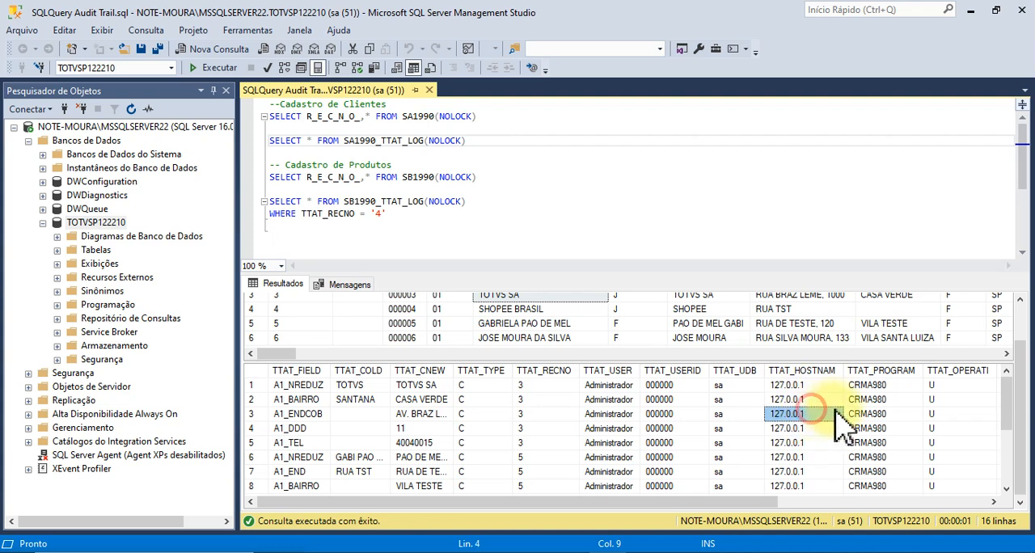
Examine the program, operation, deletion, date-time and identifier columns of the log, from TTAT_PROGRAM to TTAT_IDENT.
click(883, 400)
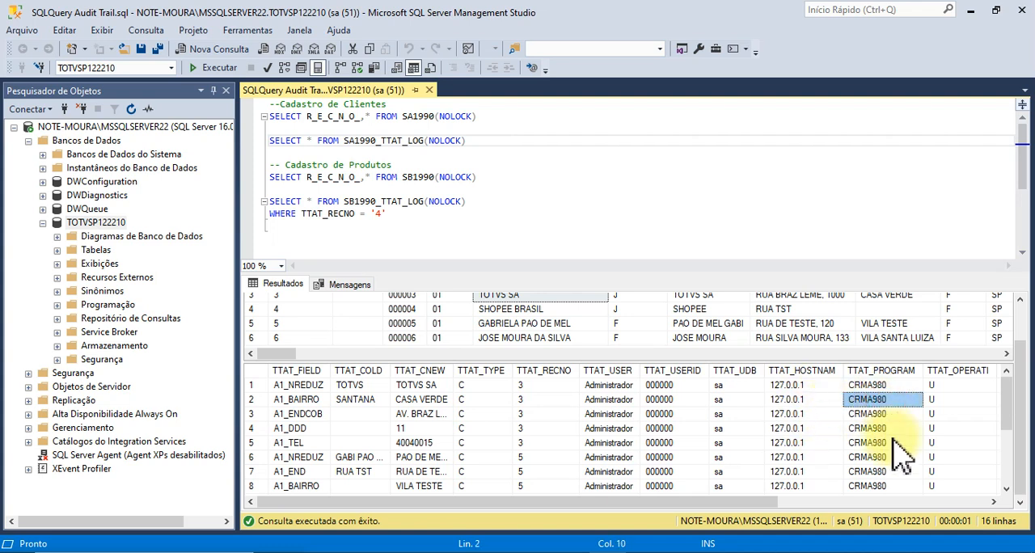
key(Right)
key(Left)
key(Right)
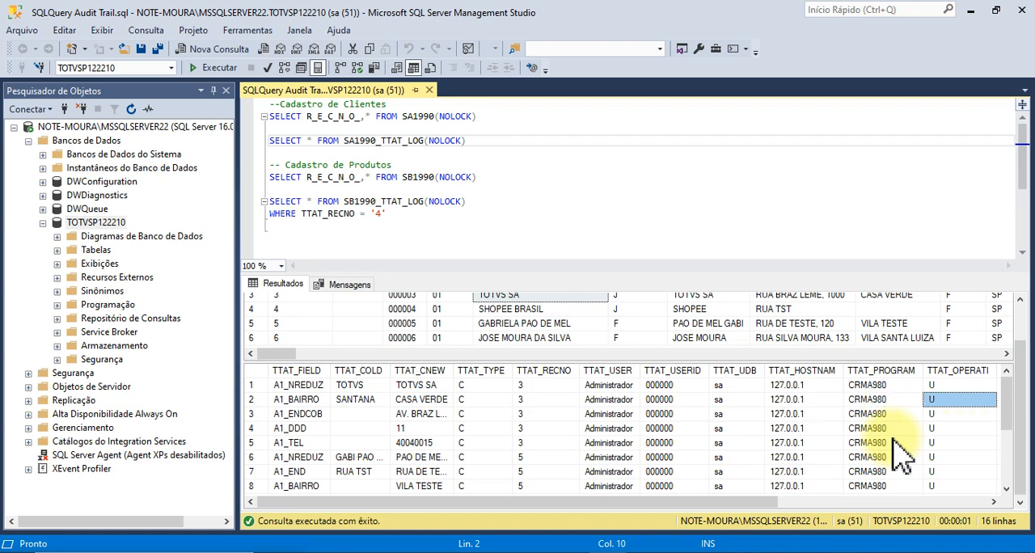
key(Right)
key(Right)
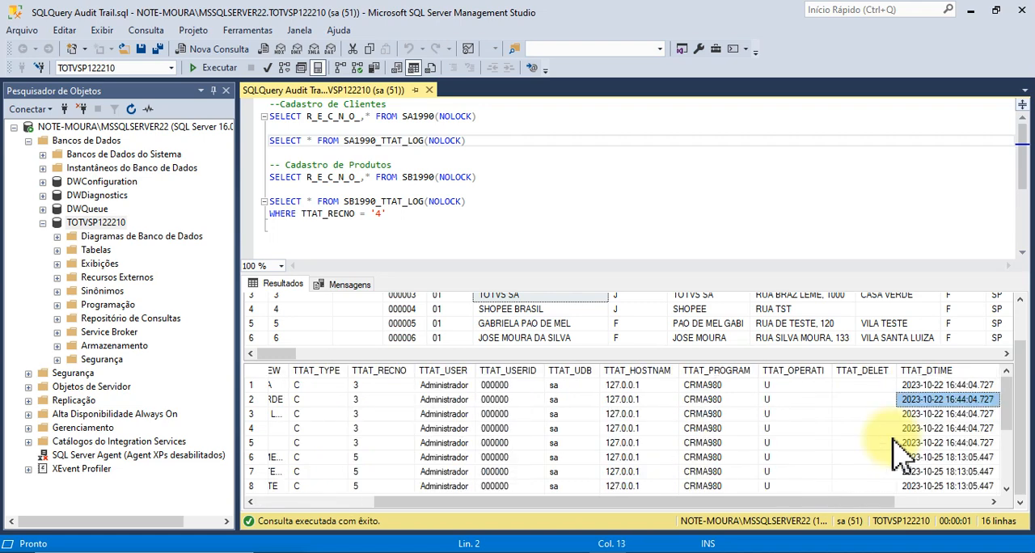
key(Right)
key(Right)
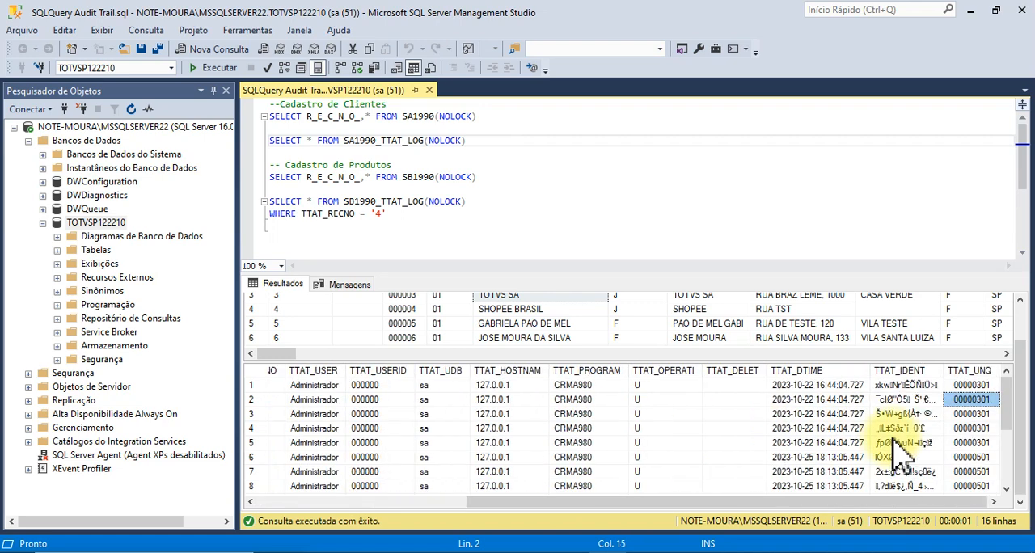
click(807, 401)
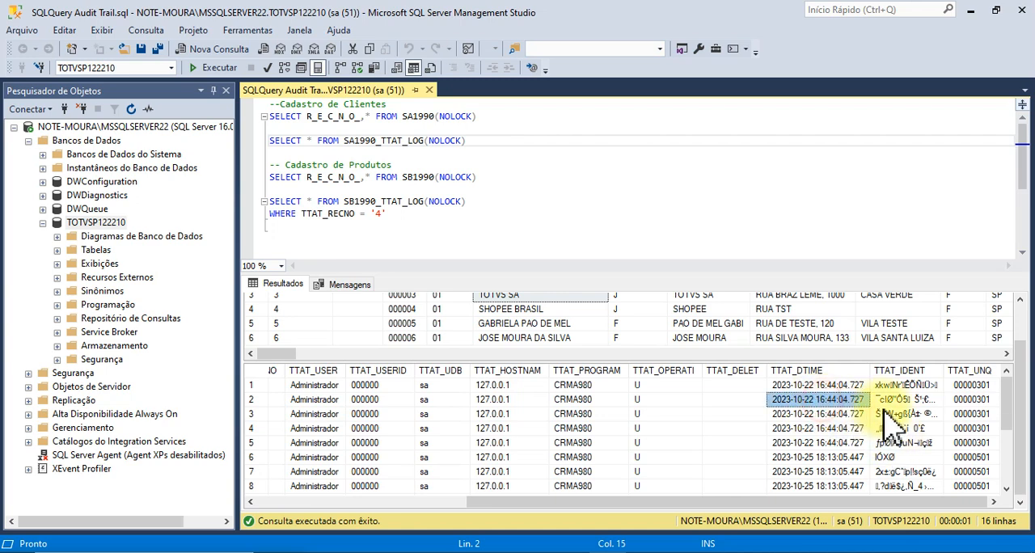
click(925, 400)
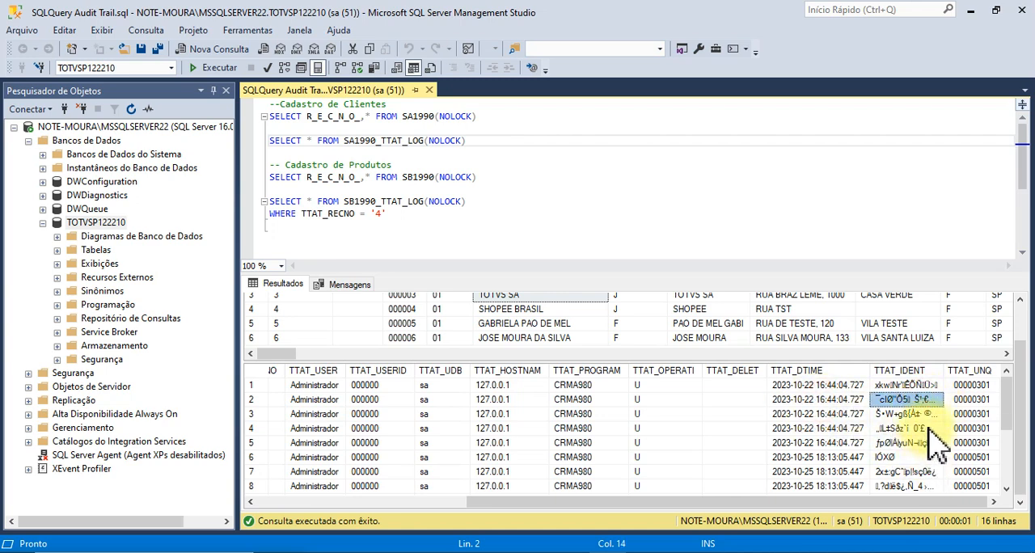
Compare the TTAT_UNQ keys through the last log row, then review those rows from the TTAT_FIELD column.
click(978, 401)
click(978, 414)
click(973, 386)
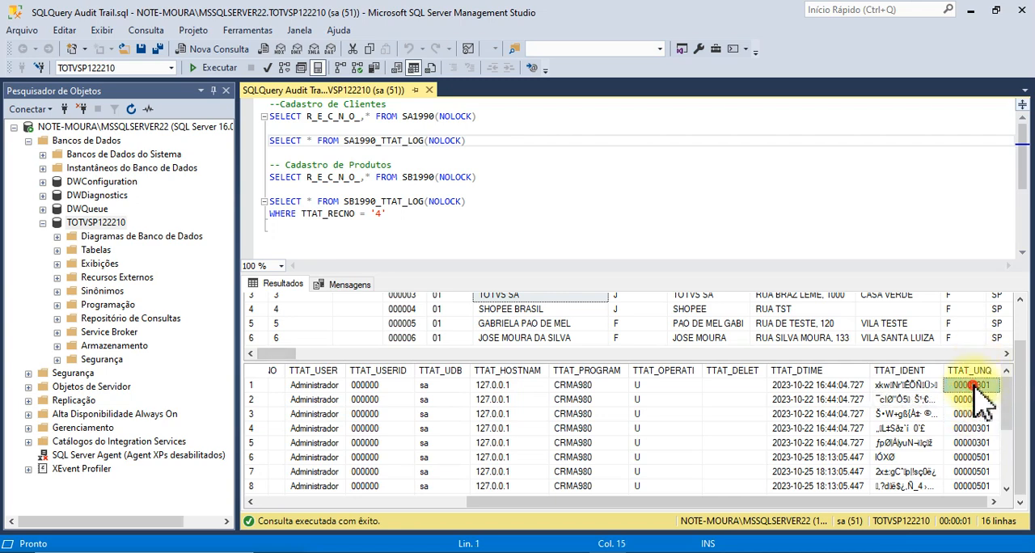
click(974, 458)
scroll(975, 465, down, 3)
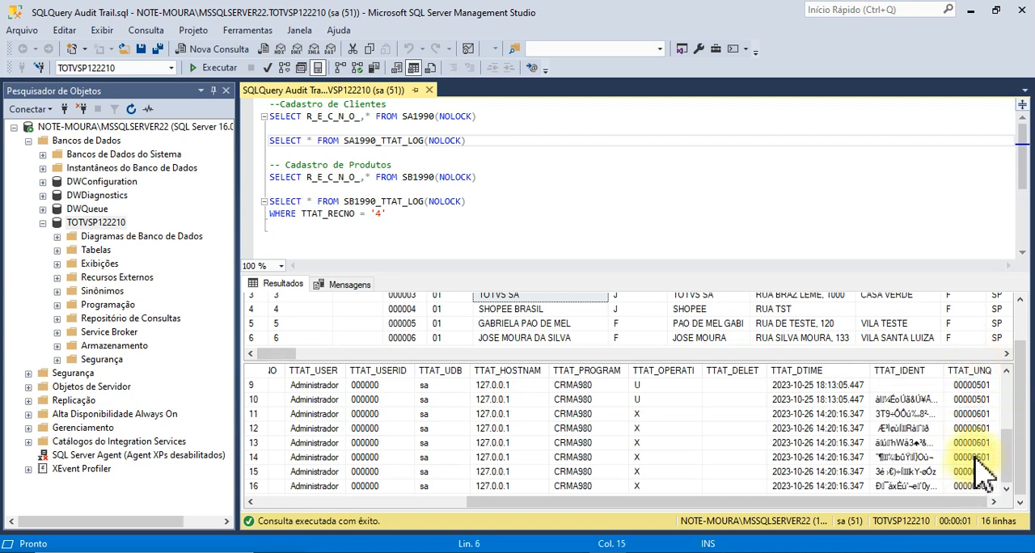
scroll(977, 454, up, 3)
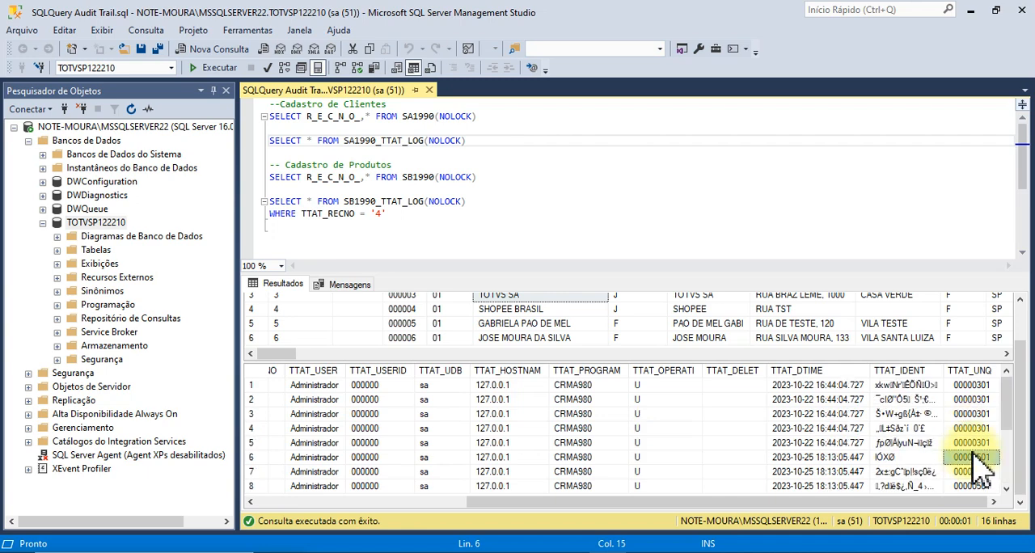
click(981, 402)
scroll(978, 432, down, 2)
click(981, 457)
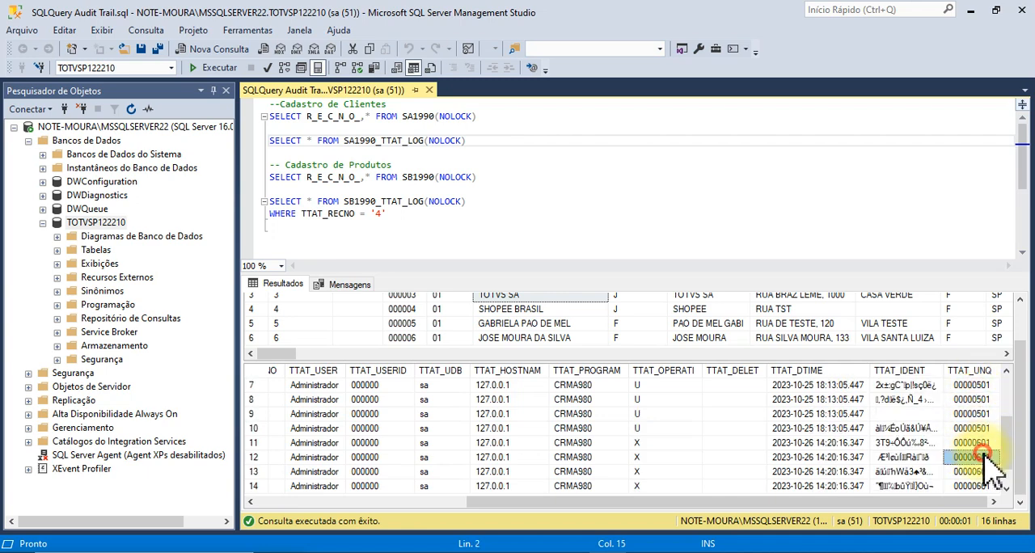
scroll(980, 474, down, 1)
click(978, 472)
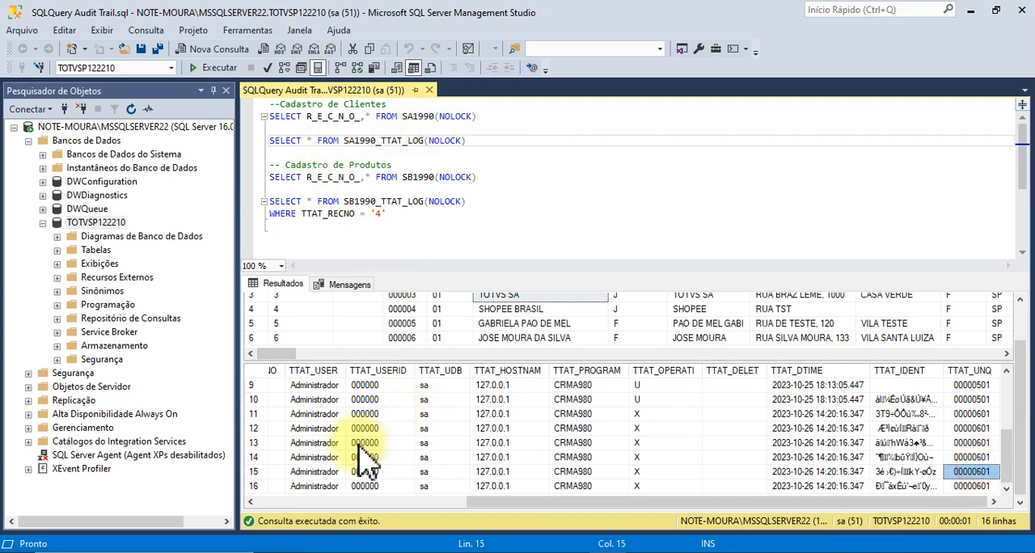
click(327, 457)
drag(484, 509, 237, 507)
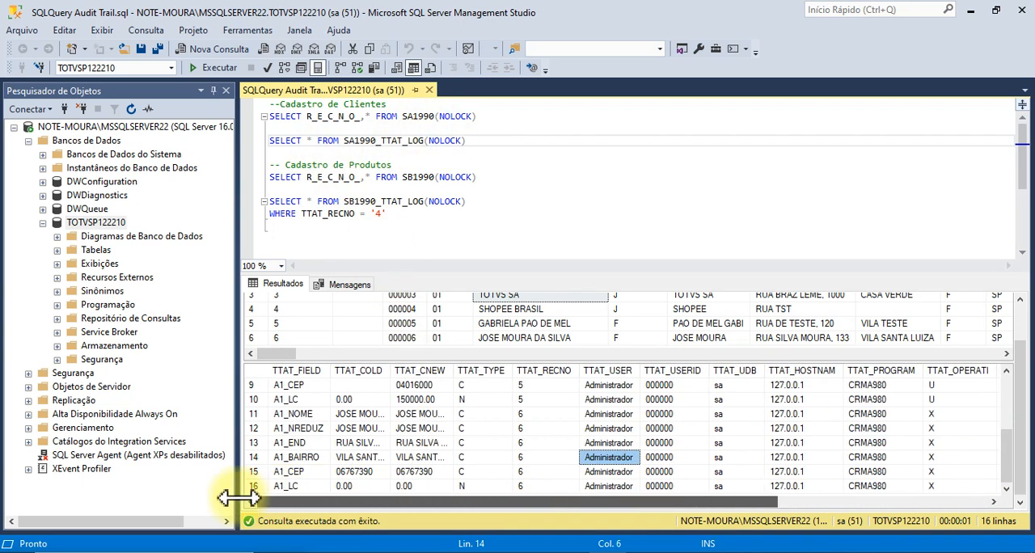
Return to the TOTVS Configurador trigger applicator and dismiss the record-changed message.
click(975, 12)
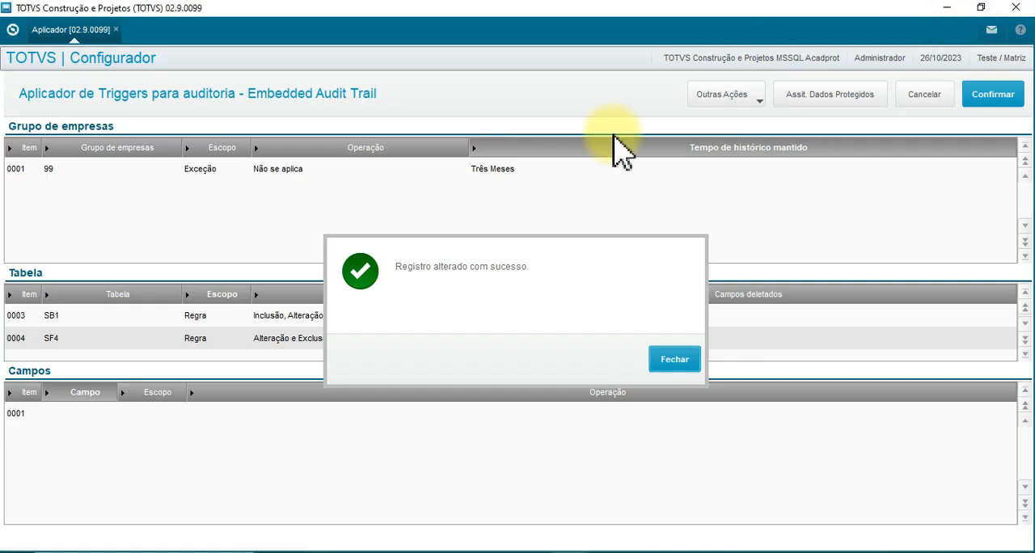
click(697, 359)
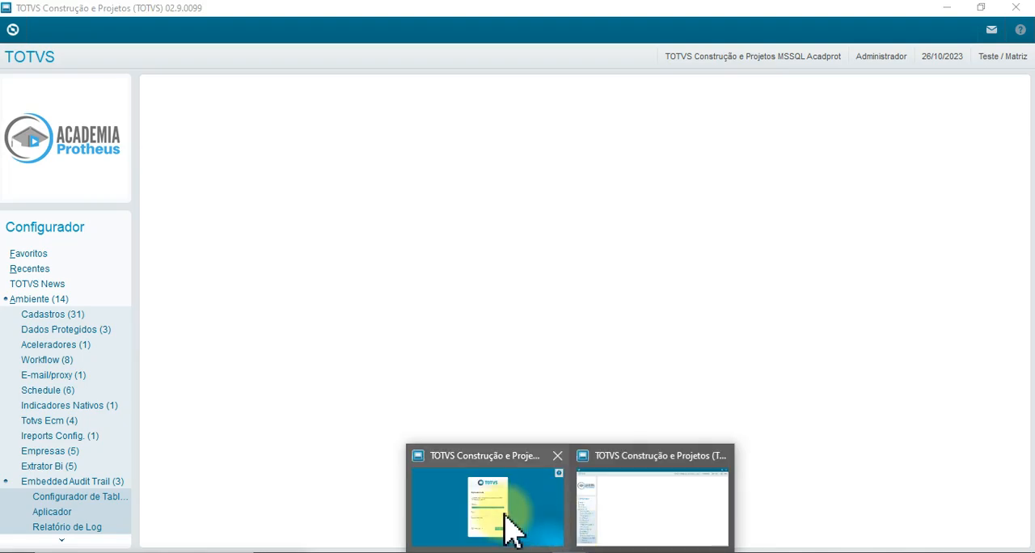
Switch to the other TOTVS Protheus window showing the login screen and sign in as admin.
click(506, 515)
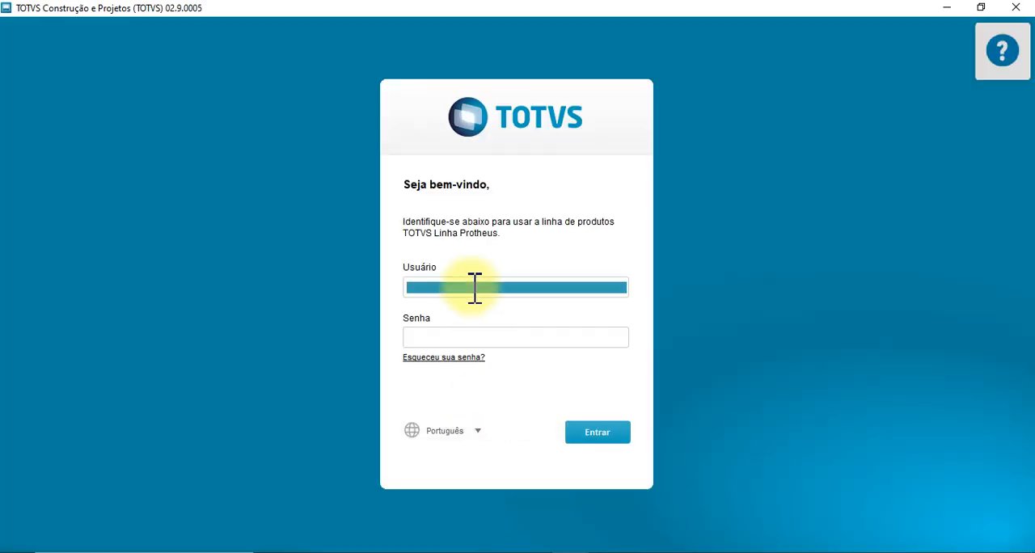
text(admin)
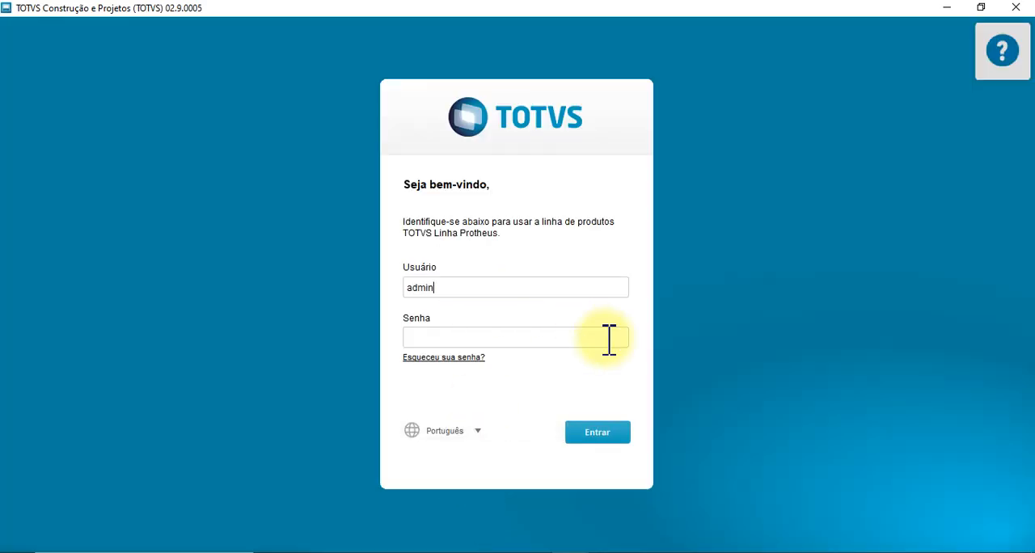
click(599, 432)
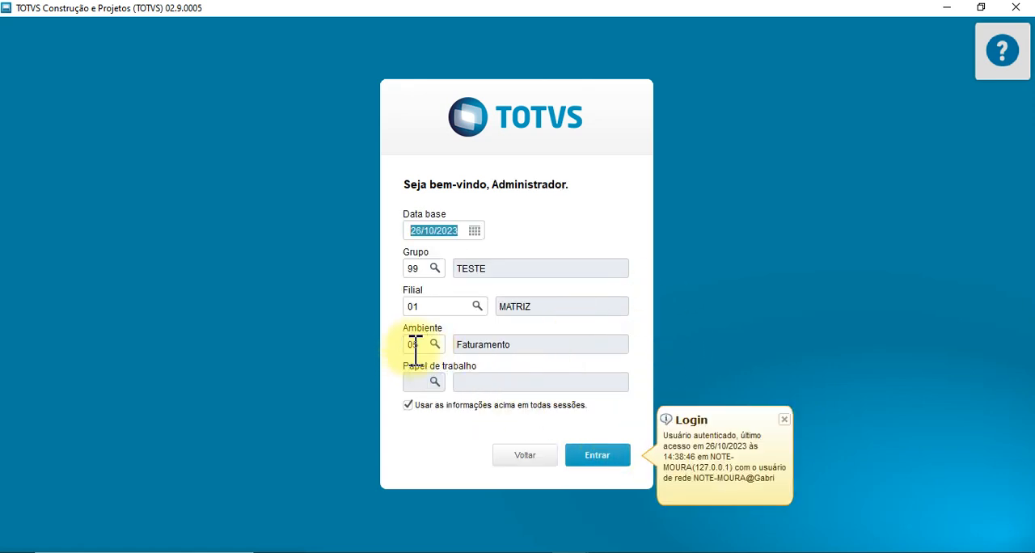
Enter the Faturamento environment for group 99, branch 01, and open the Clientes routine.
click(599, 458)
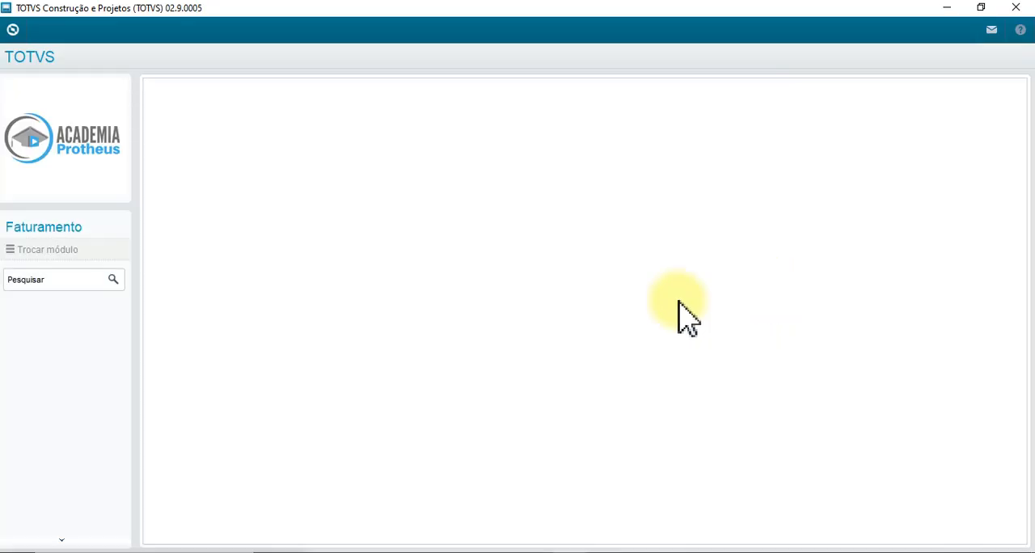
click(81, 352)
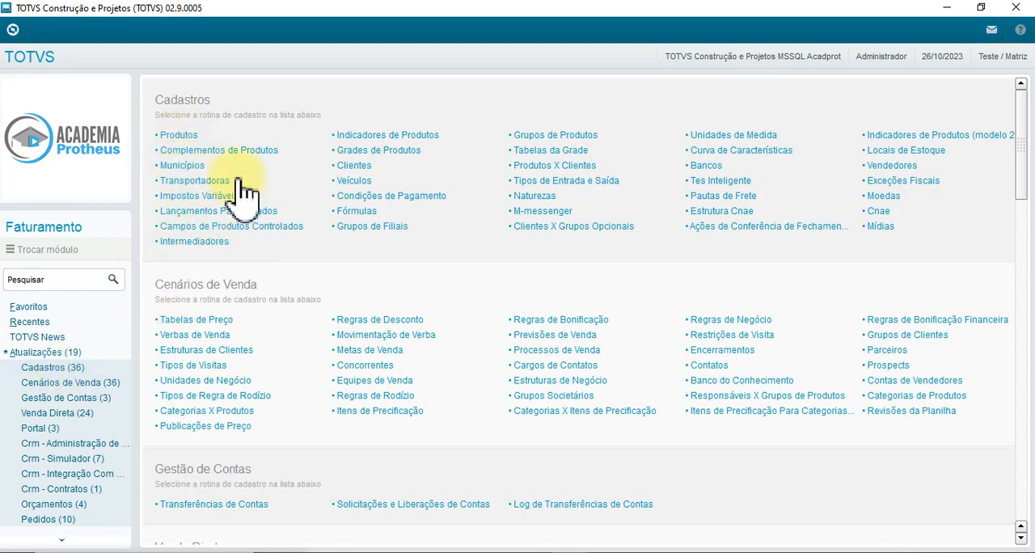
click(380, 152)
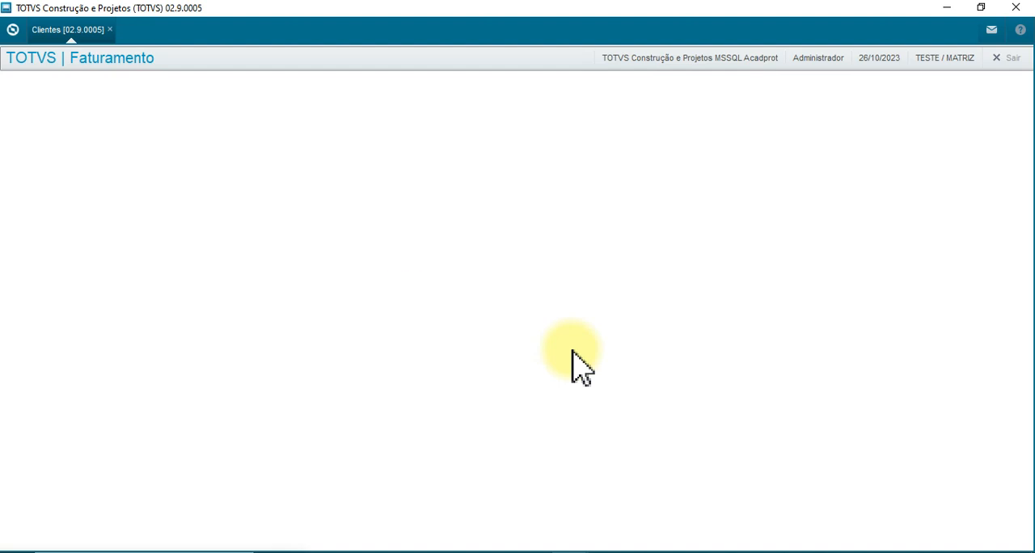
Select the last customer in the Clientes list and open its record for alteration.
click(166, 274)
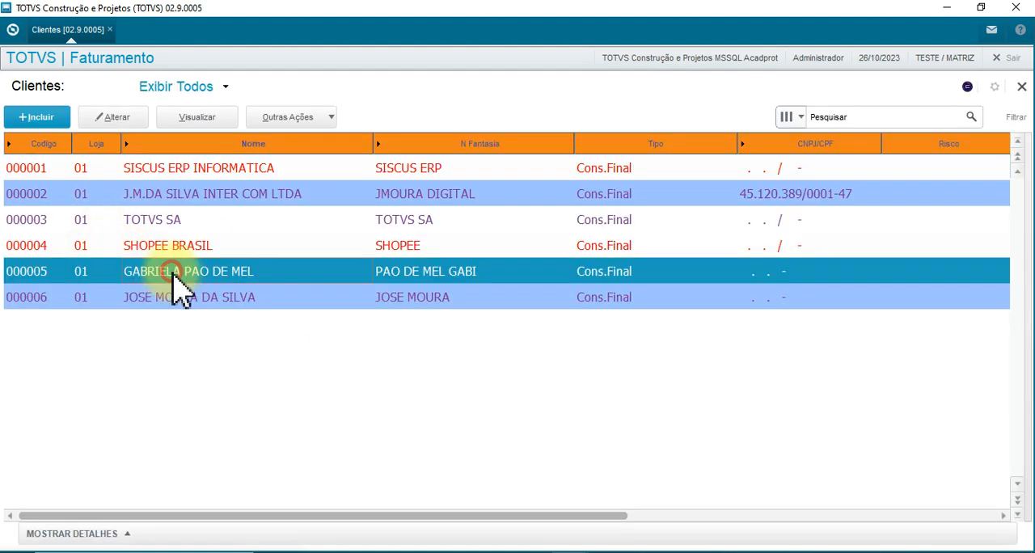
click(198, 299)
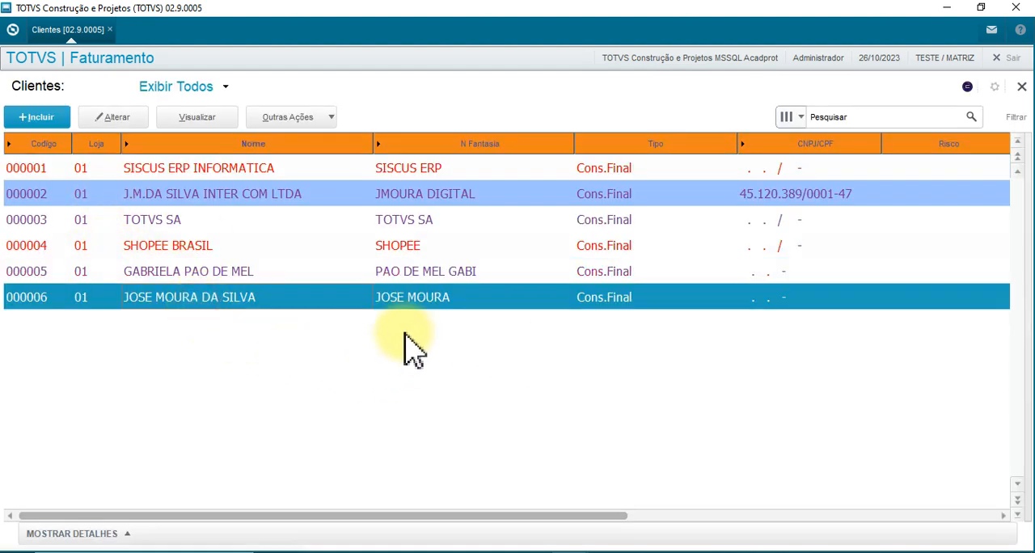
click(121, 118)
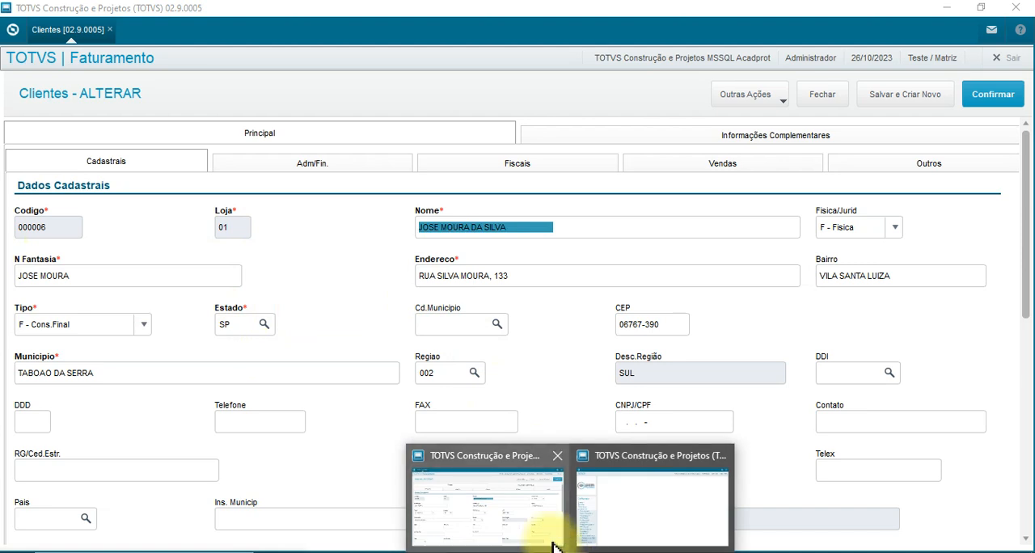
Switch to the Configurador window, open the Embedded Audit Trail Aplicador and select table SA1.
mouse_move(577, 540)
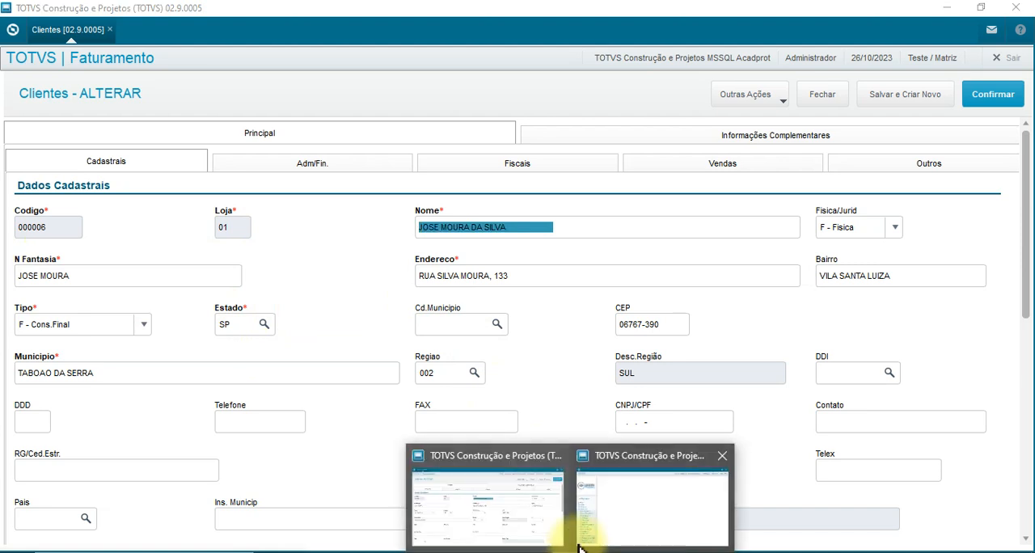
click(634, 524)
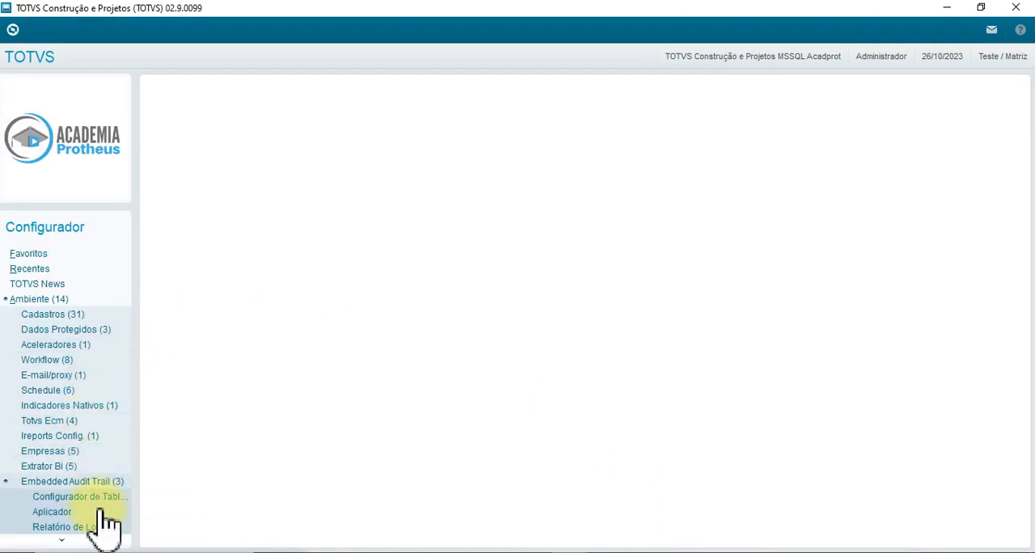
click(69, 514)
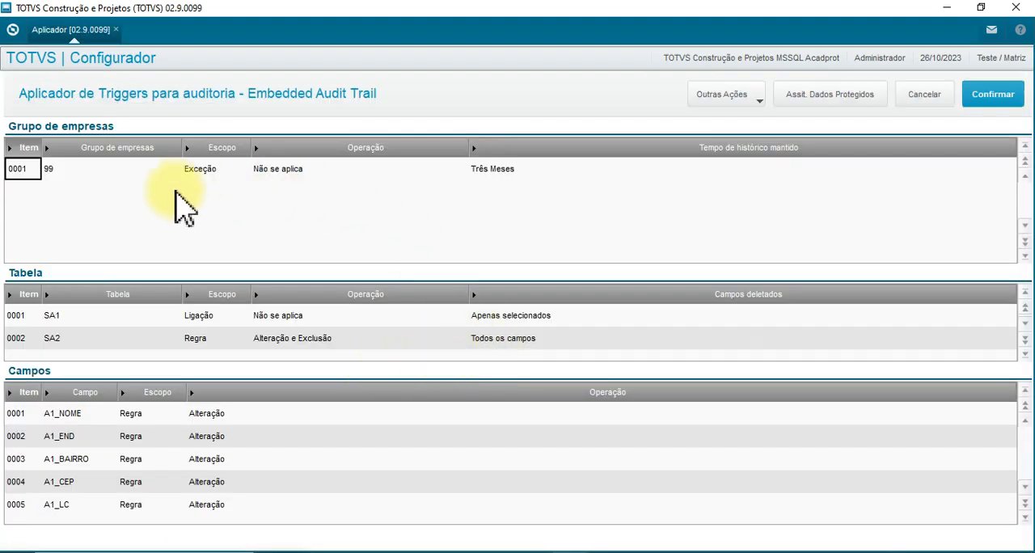
click(71, 322)
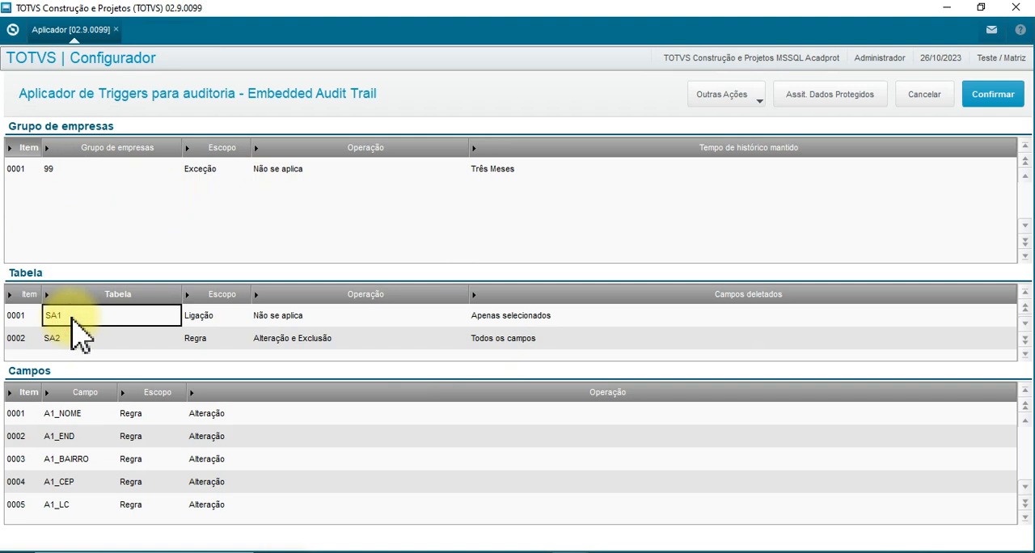
Examine the audited SA1 fields from A1_NOME to A1_LC and the operation configured for each one.
click(103, 415)
click(95, 436)
click(100, 459)
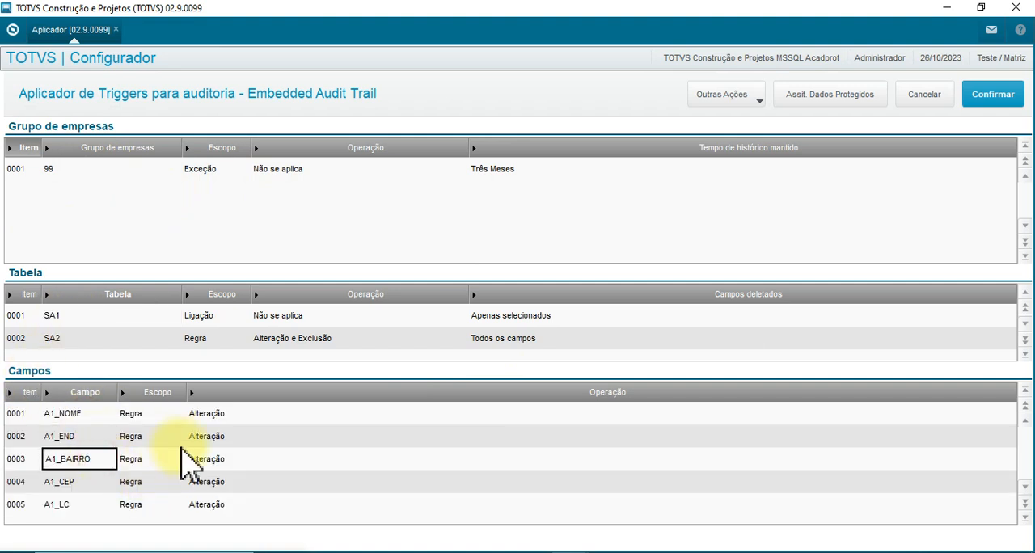
click(215, 416)
click(227, 437)
click(226, 459)
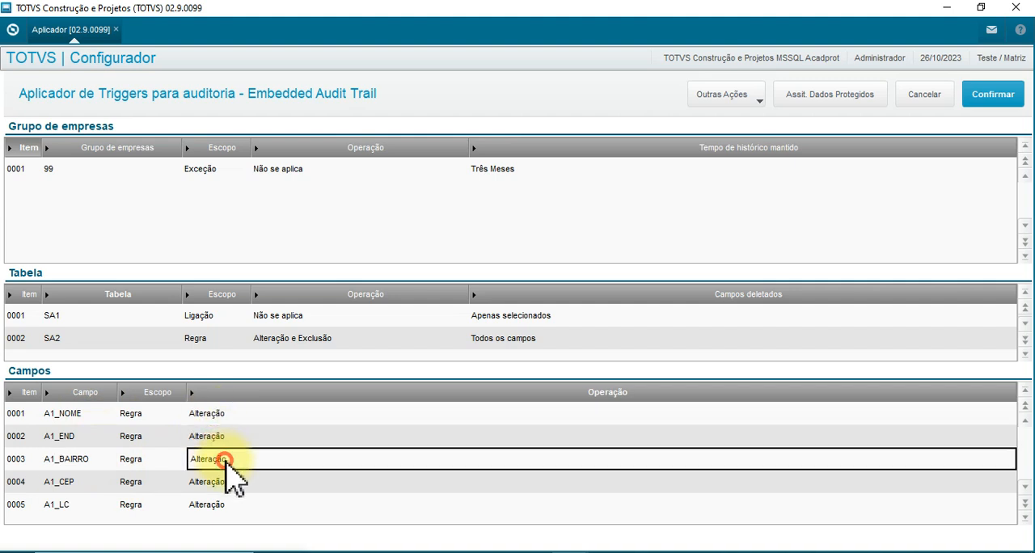
click(226, 485)
click(231, 504)
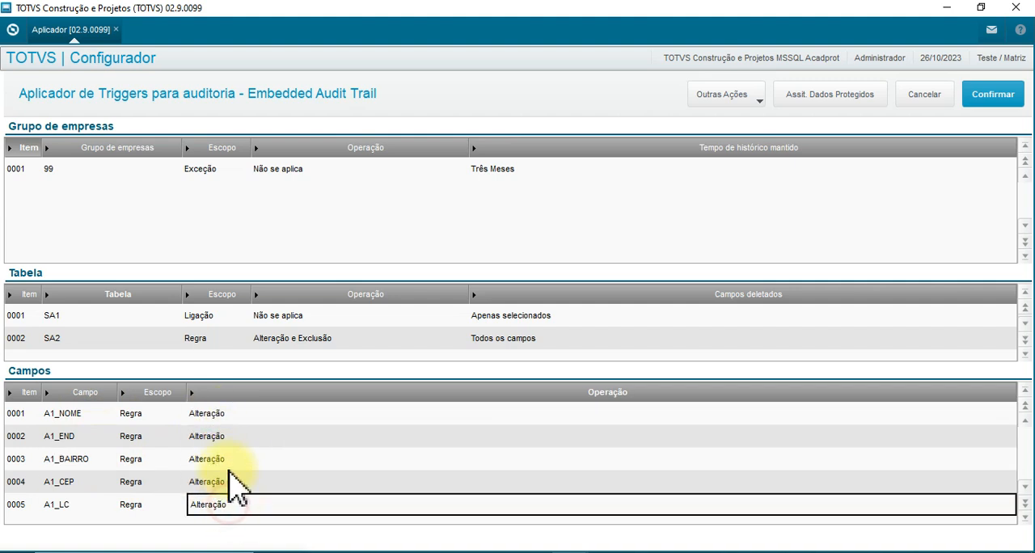
Go over the SA1 audit field names again, including the last entry, A1_NREDUZ.
click(227, 437)
click(84, 415)
click(94, 438)
click(97, 461)
click(93, 485)
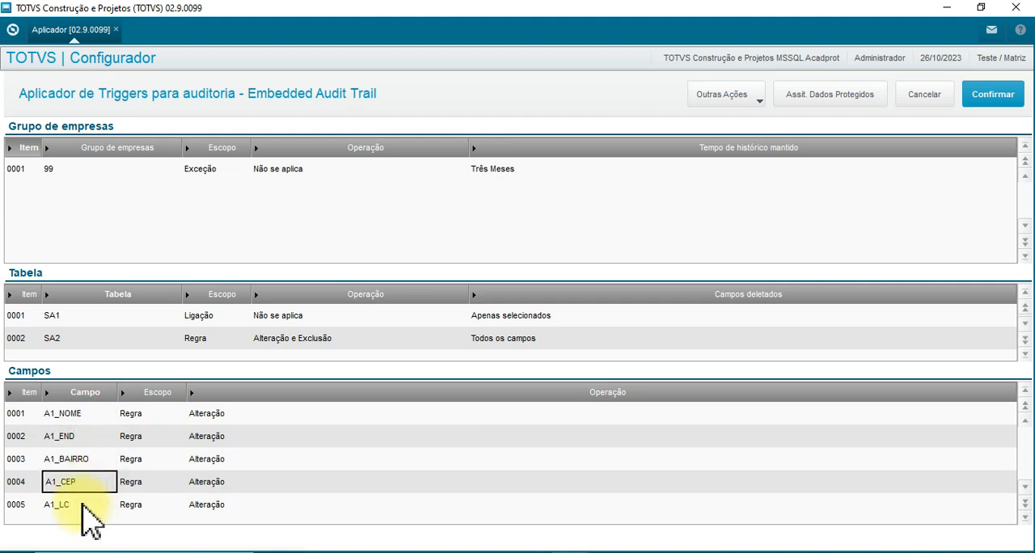
click(84, 505)
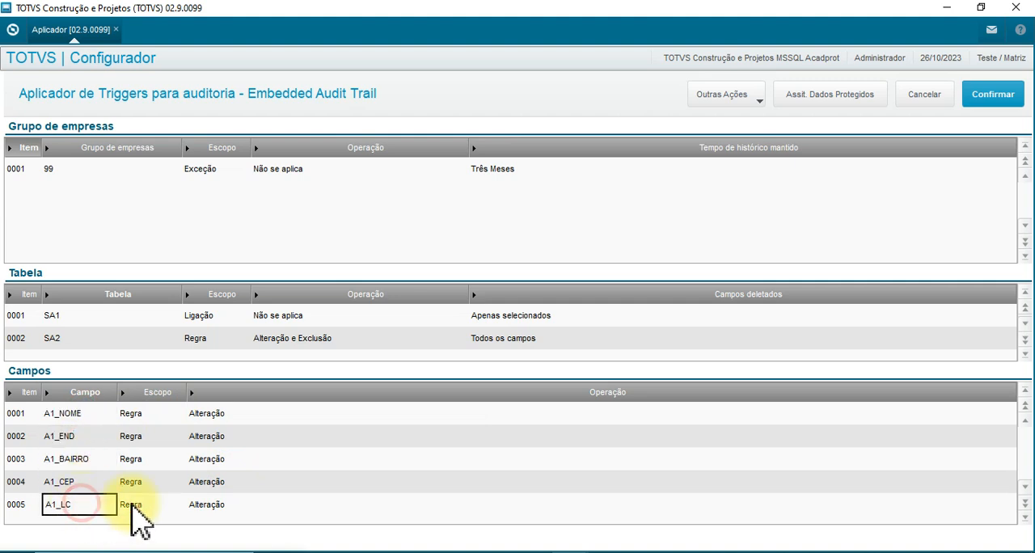
click(86, 481)
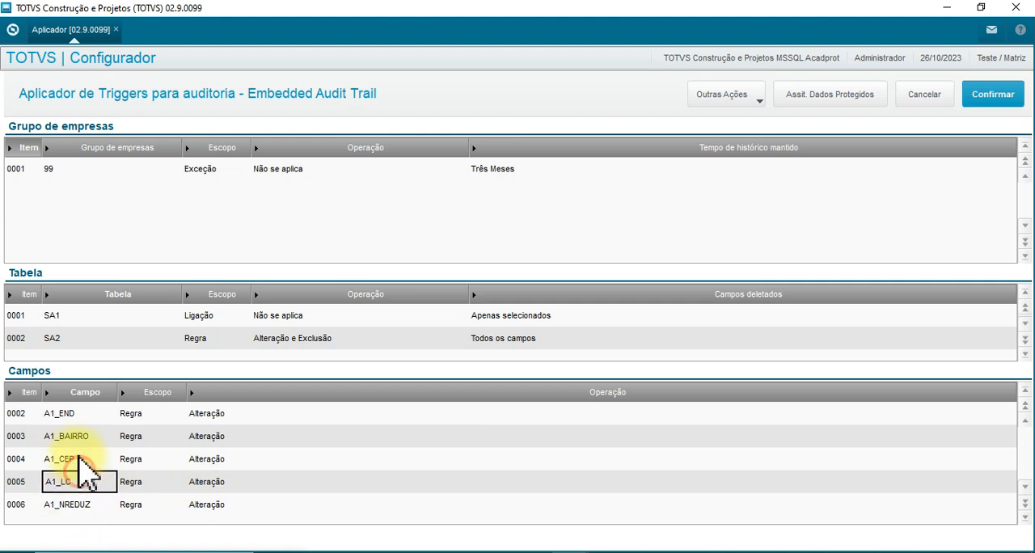
click(93, 443)
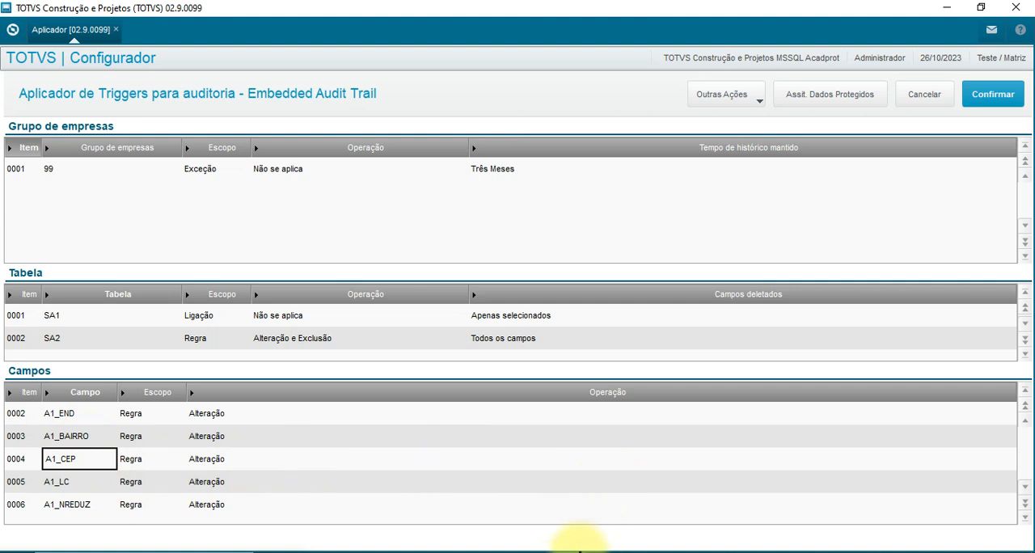
Return to the customer record in Faturamento, remove "DA" from the customer's name and replace the surname in N Fantasia.
mouse_move(569, 548)
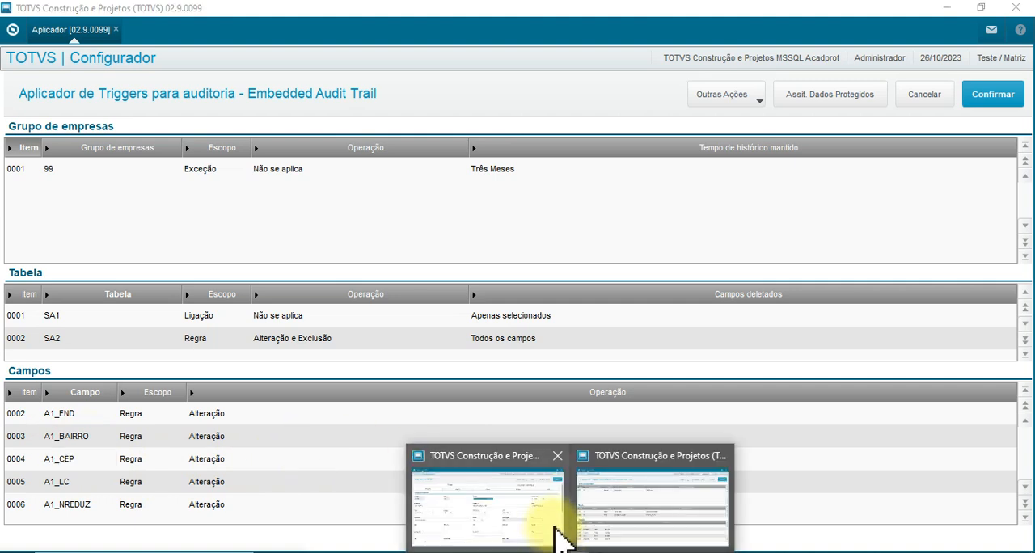
click(505, 511)
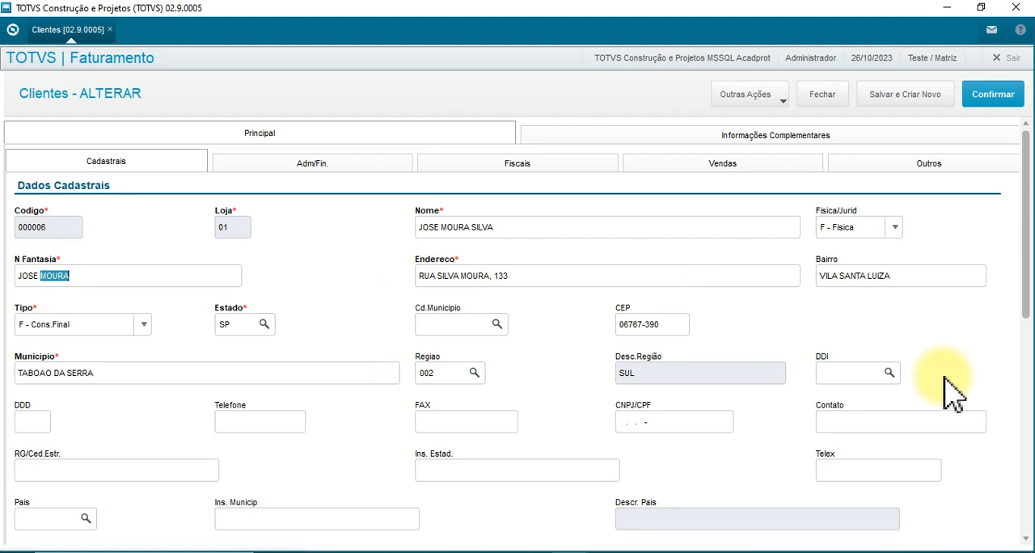
text(A)
key(Tab)
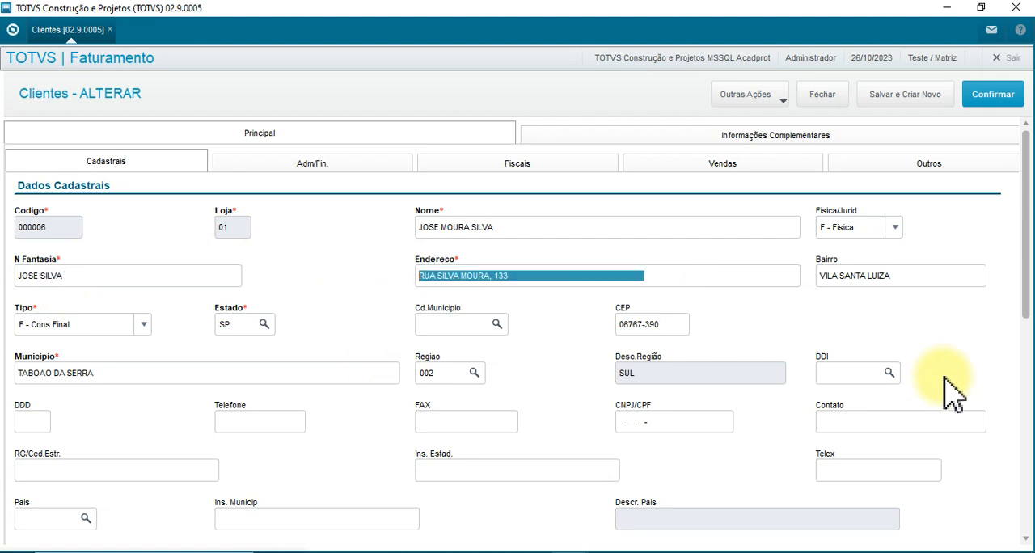
Set the customer's credit limit (Lim. Credito) to 10.000,00 in the sales data and confirm the alteration.
click(772, 164)
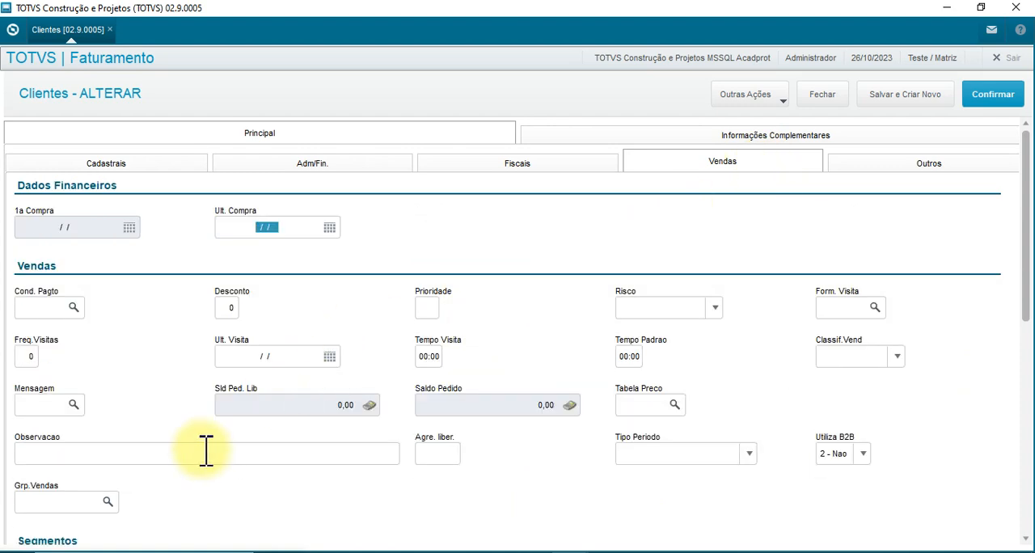
scroll(154, 448, down, 3)
scroll(243, 392, down, 3)
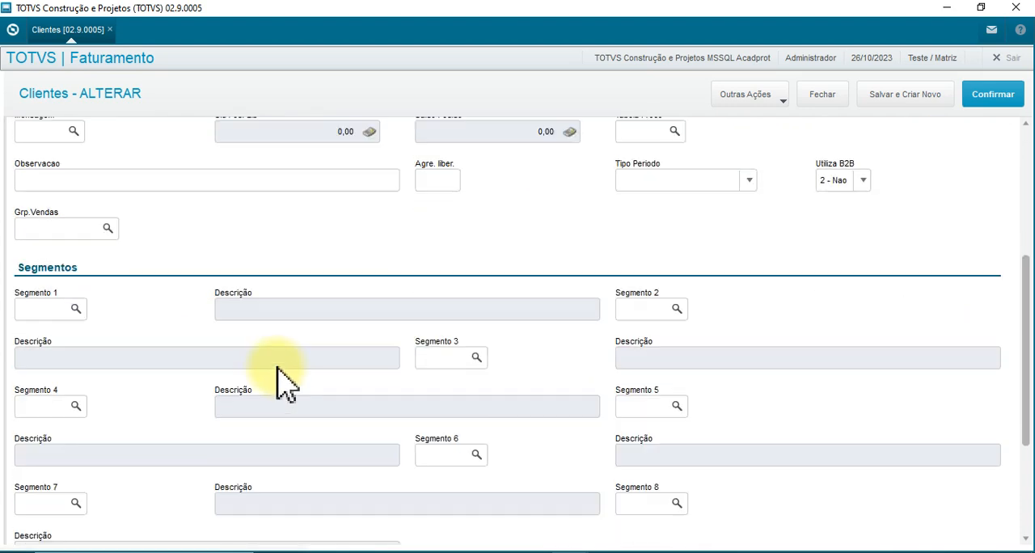
scroll(283, 380, down, 3)
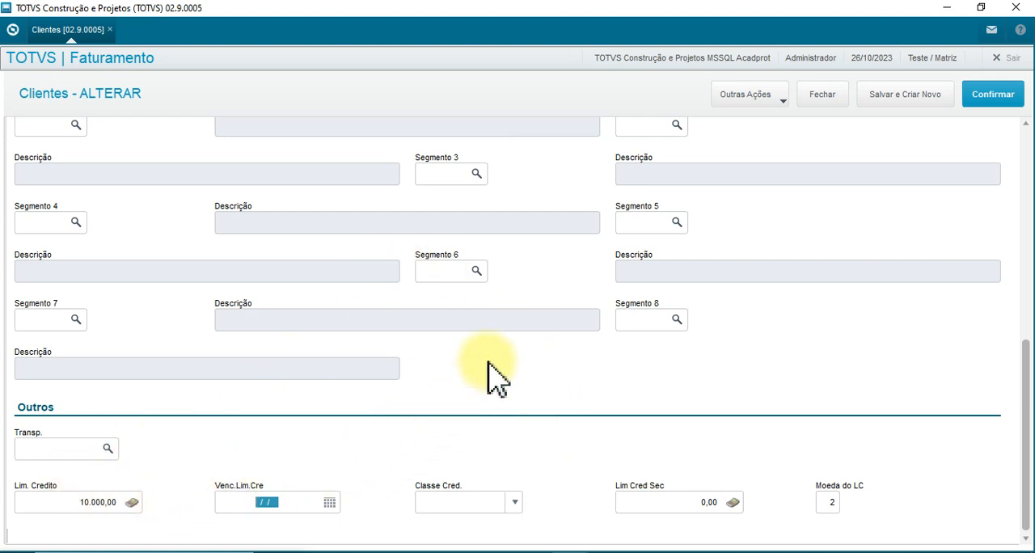
click(993, 94)
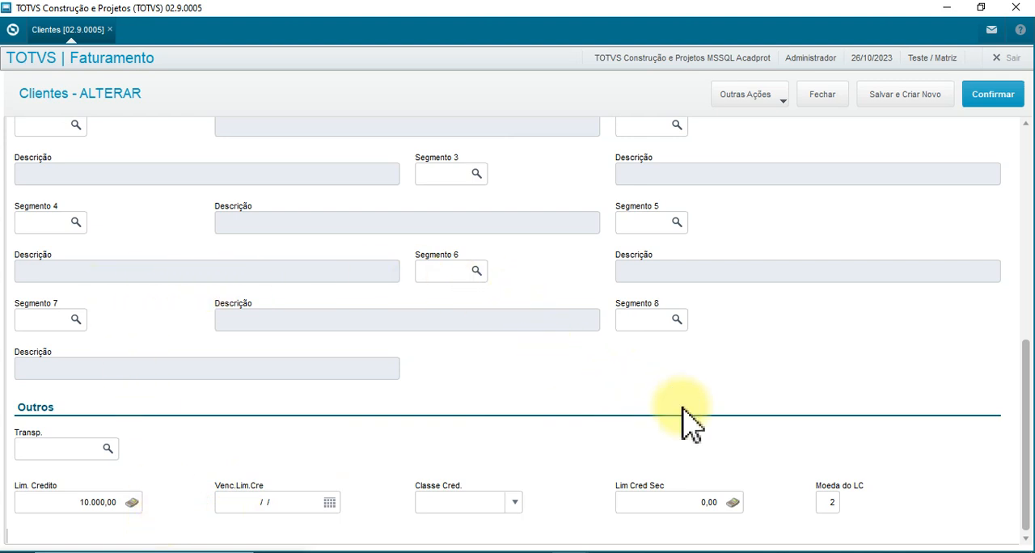
click(682, 357)
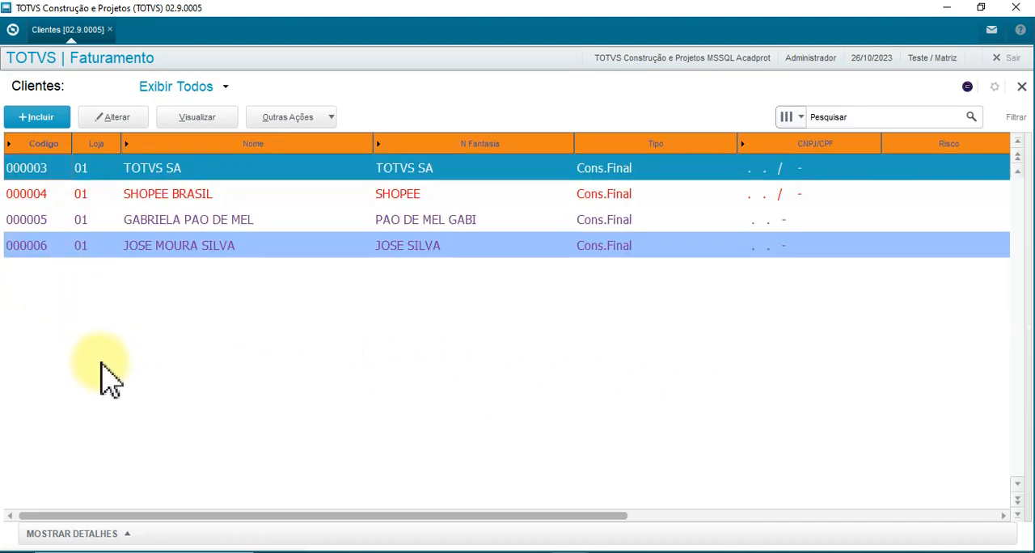
Review the customer codes of the records shown in the Clientes list.
click(40, 220)
click(40, 198)
click(38, 171)
click(36, 222)
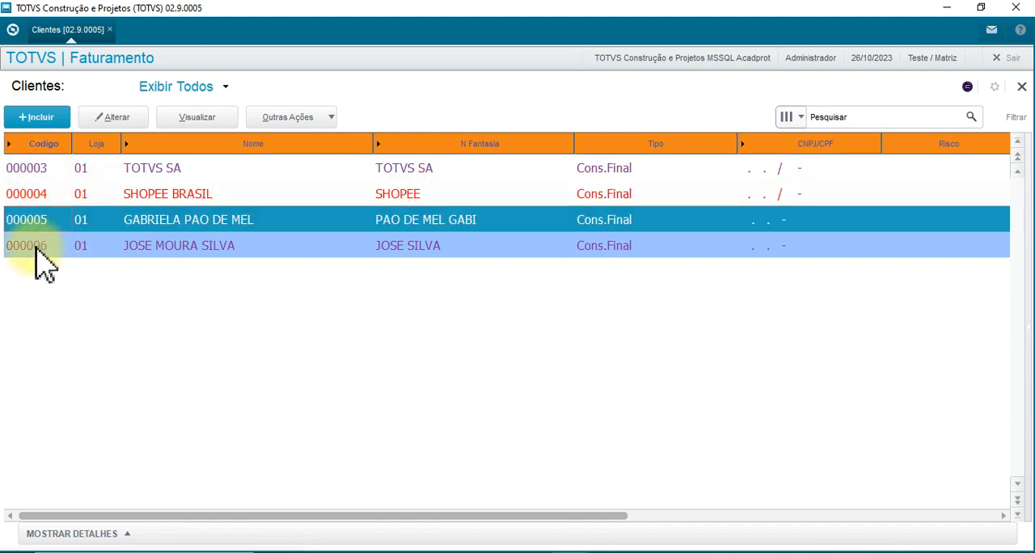
click(35, 246)
click(34, 227)
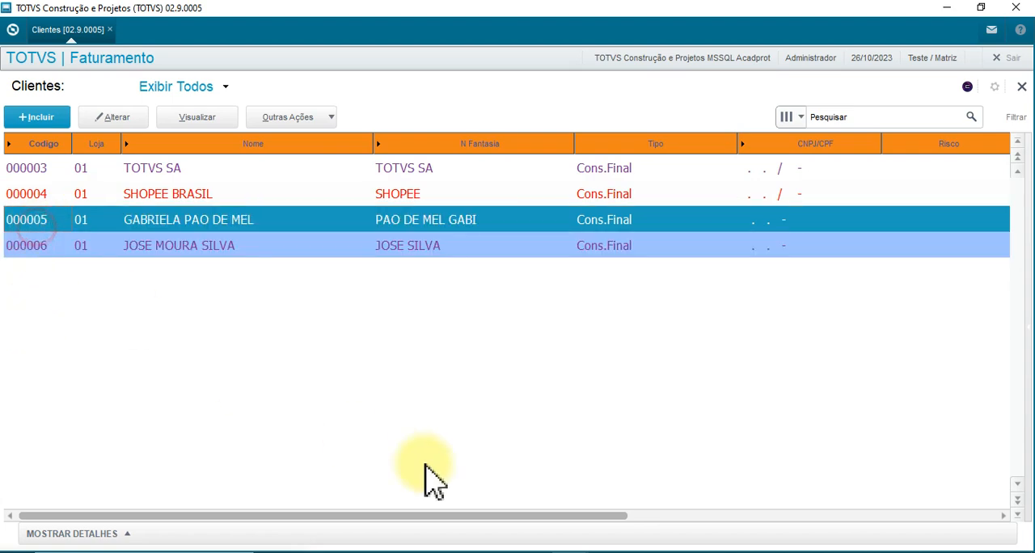
Switch to SQL Server Management Studio and add WHERE TTAT_RECNO = '6' to the SA1990_TTAT_LOG query.
click(606, 550)
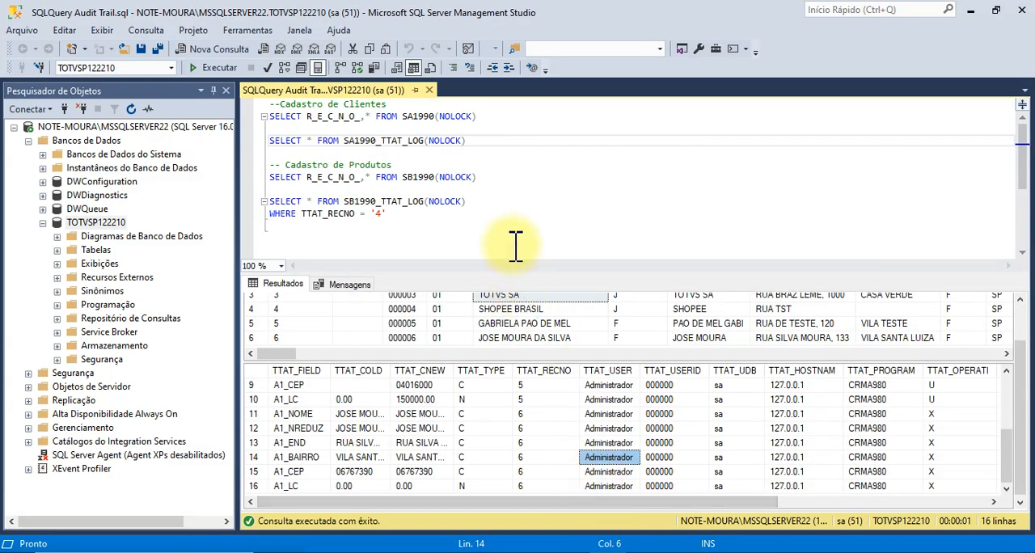
click(483, 137)
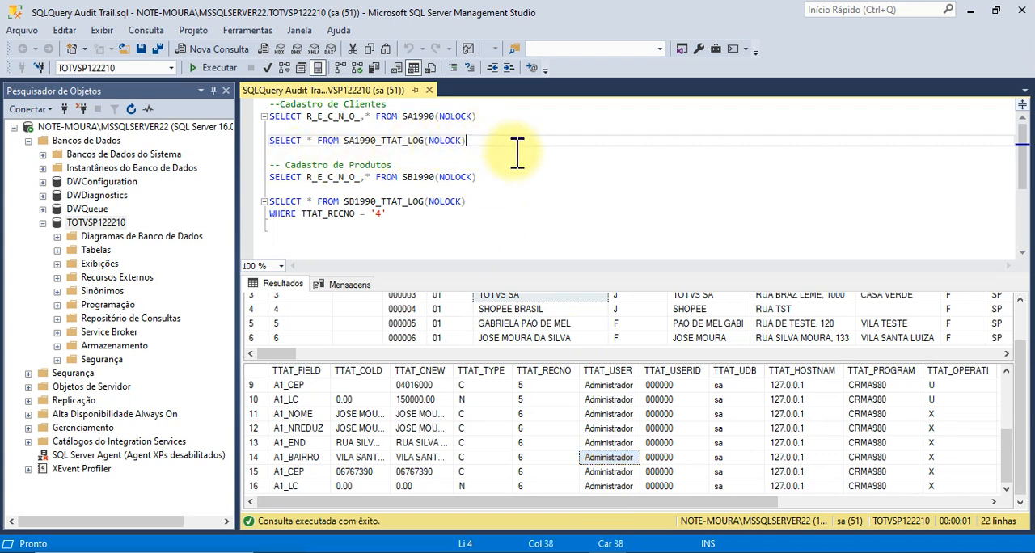
key(Return)
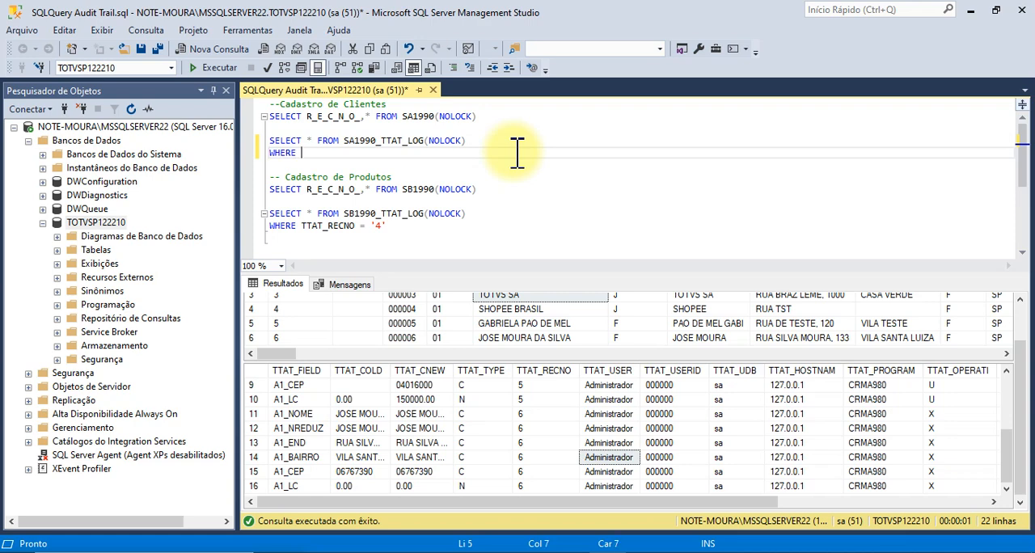
text(WHERE TTAT)
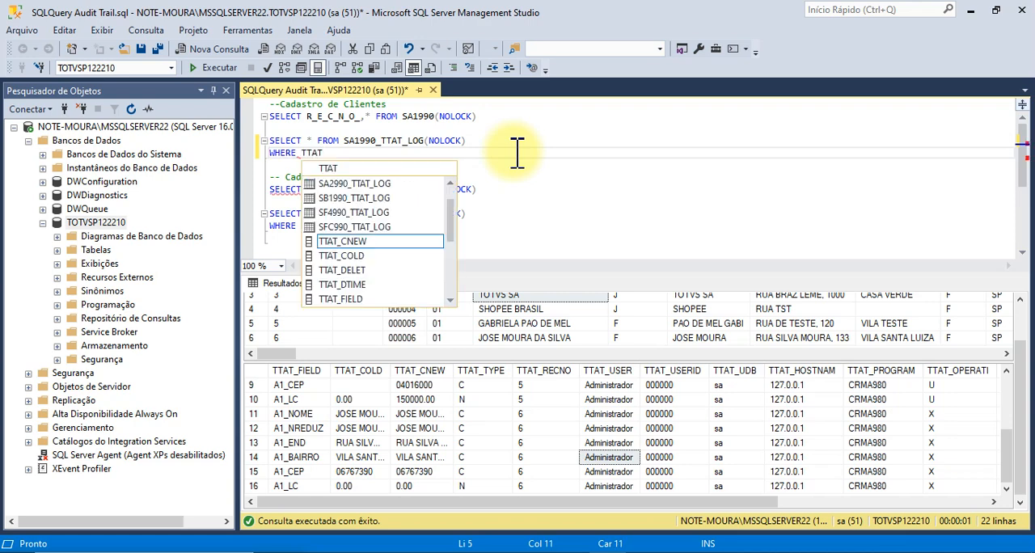
text(_RE)
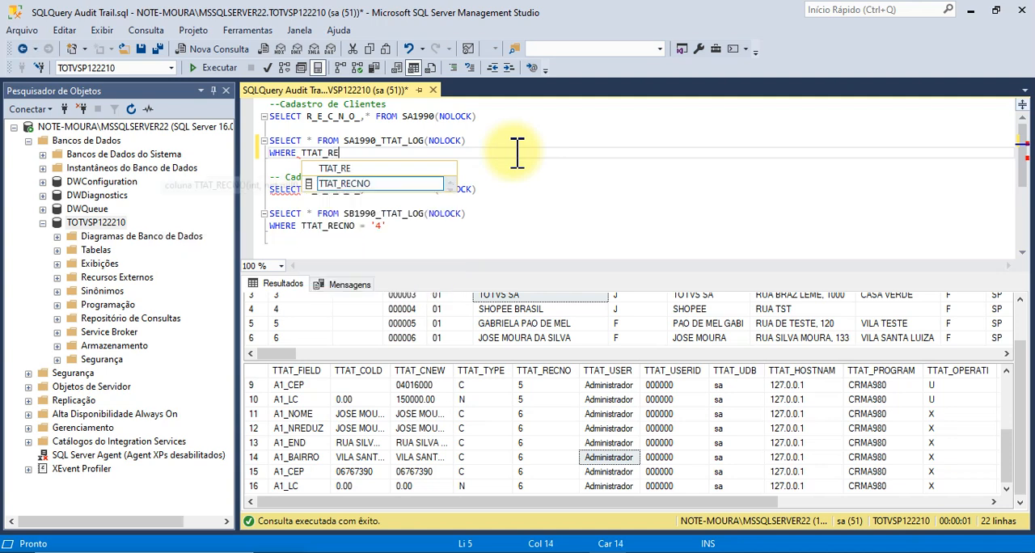
double_click(432, 184)
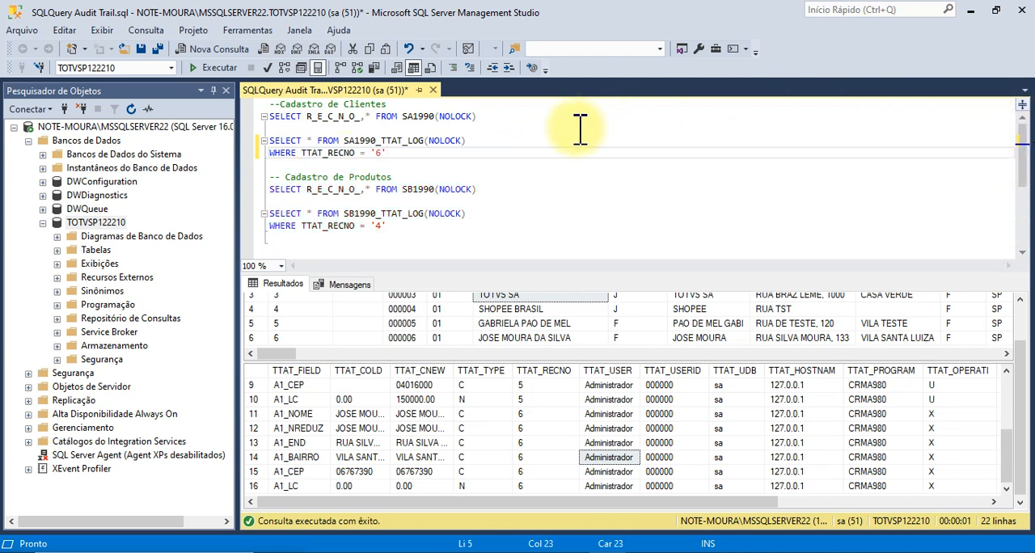
Execute only the SA1990_TTAT_LOG query filtered on TTAT_RECNO = '6'.
drag(472, 148, 261, 138)
click(345, 166)
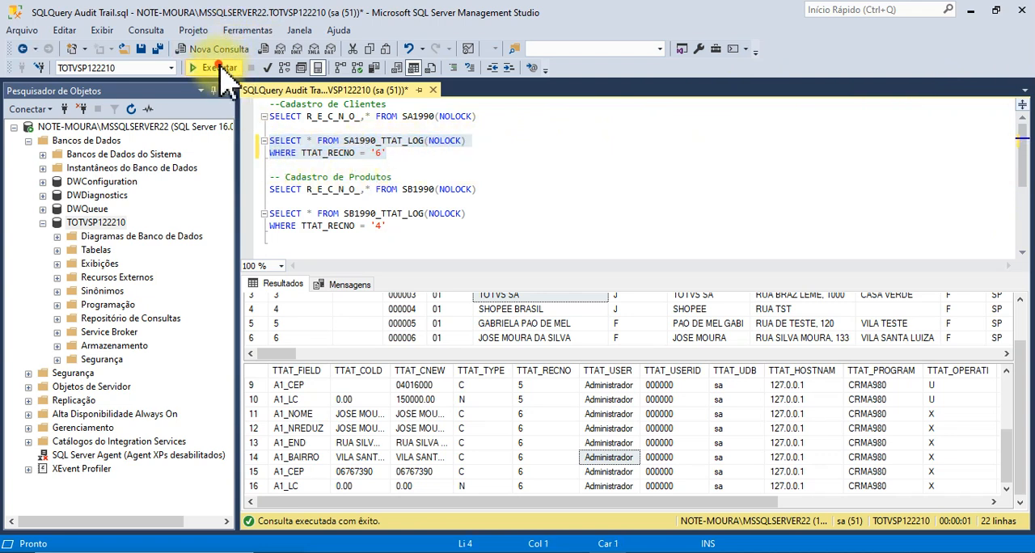
click(220, 66)
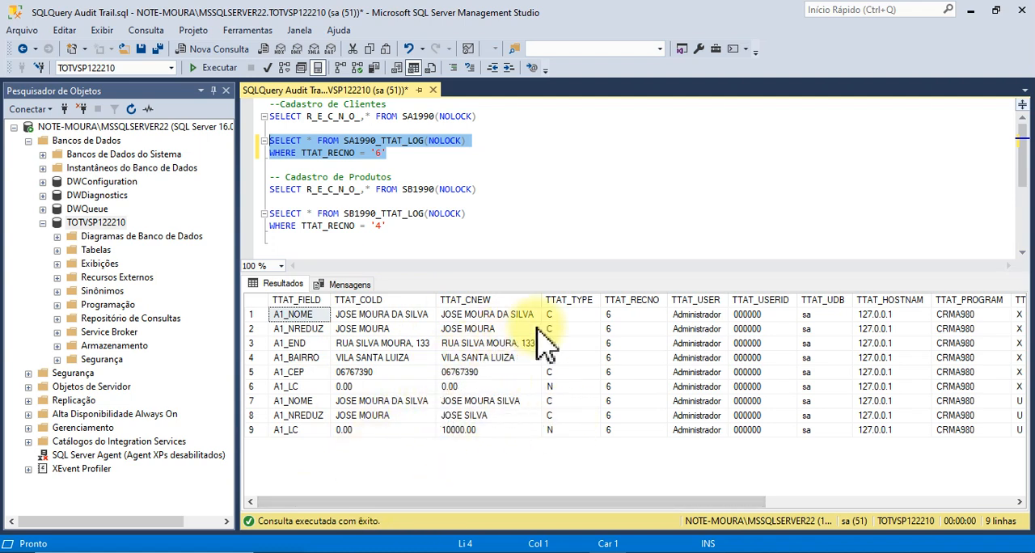
Compare the old (TTAT_COLD) and new (TTAT_CNEW) values of the name and address fields in the audit log results.
click(315, 404)
click(488, 315)
click(483, 330)
click(483, 357)
click(479, 345)
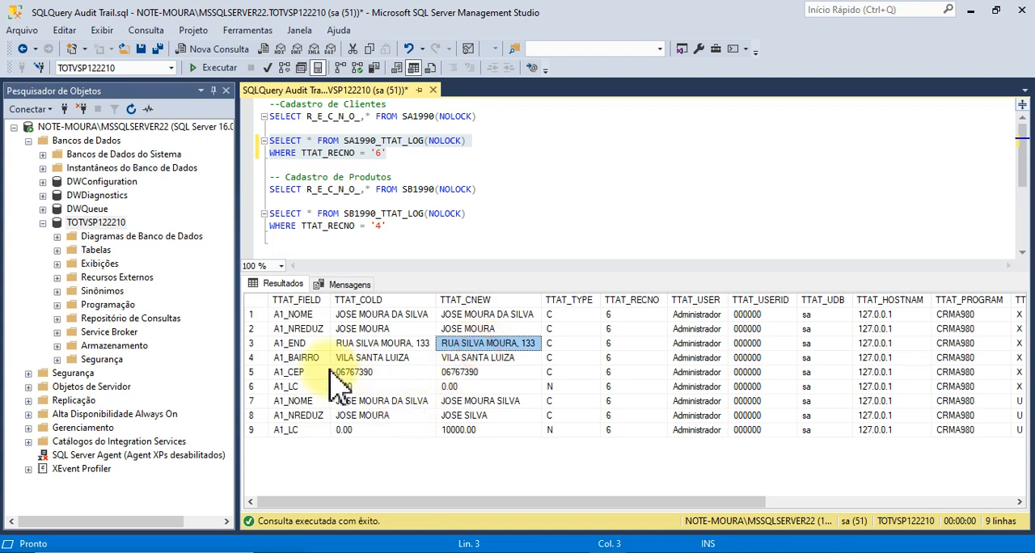
click(388, 343)
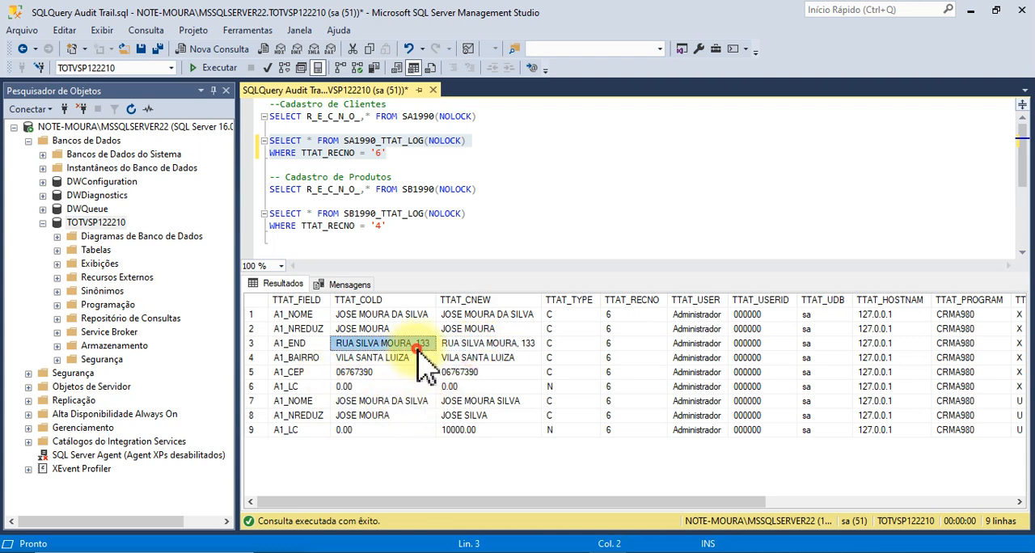
click(368, 402)
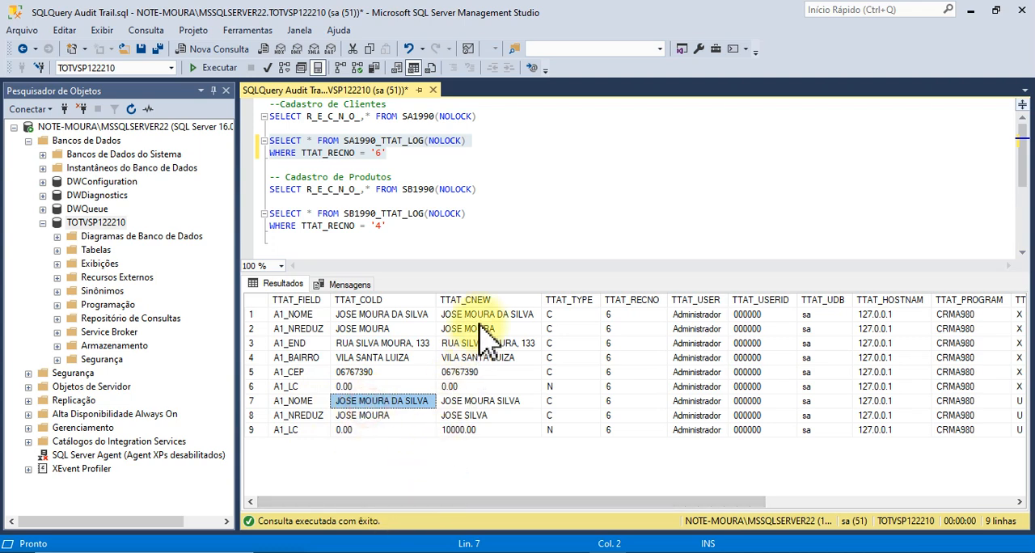
Execute only the SA1990 customer query and review the A1_NREDUZ values of the returned records.
drag(488, 113, 255, 106)
click(218, 68)
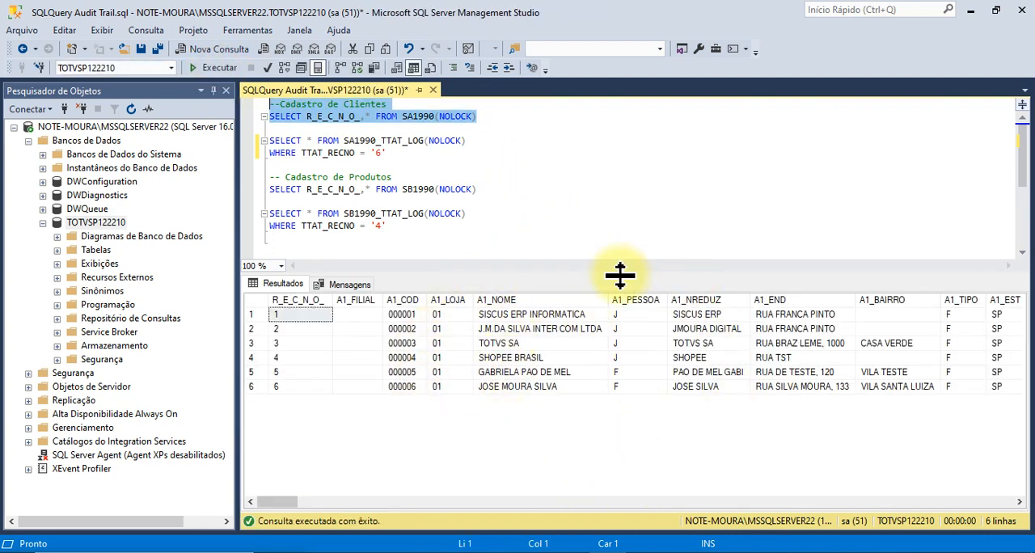
click(715, 329)
click(720, 343)
click(716, 358)
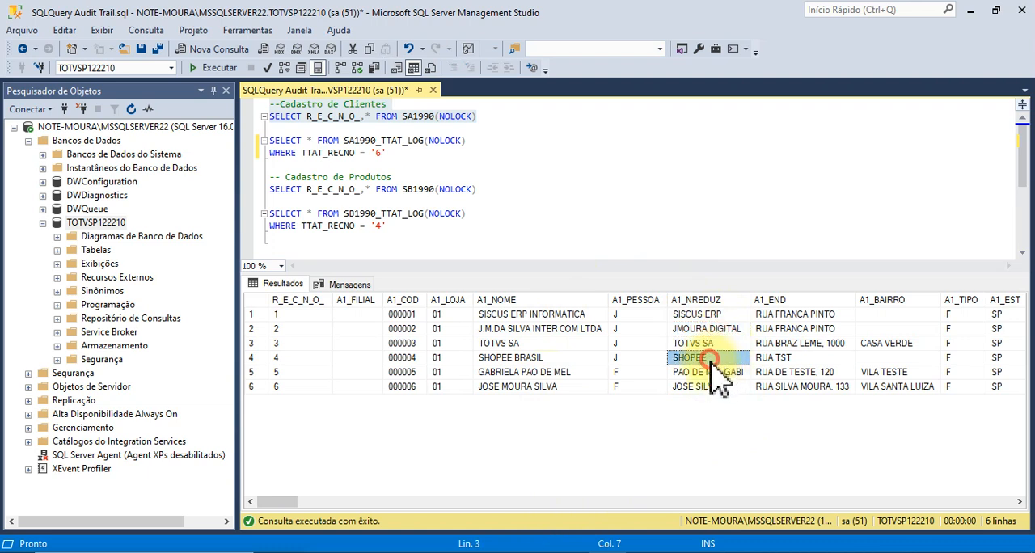
click(732, 373)
click(725, 387)
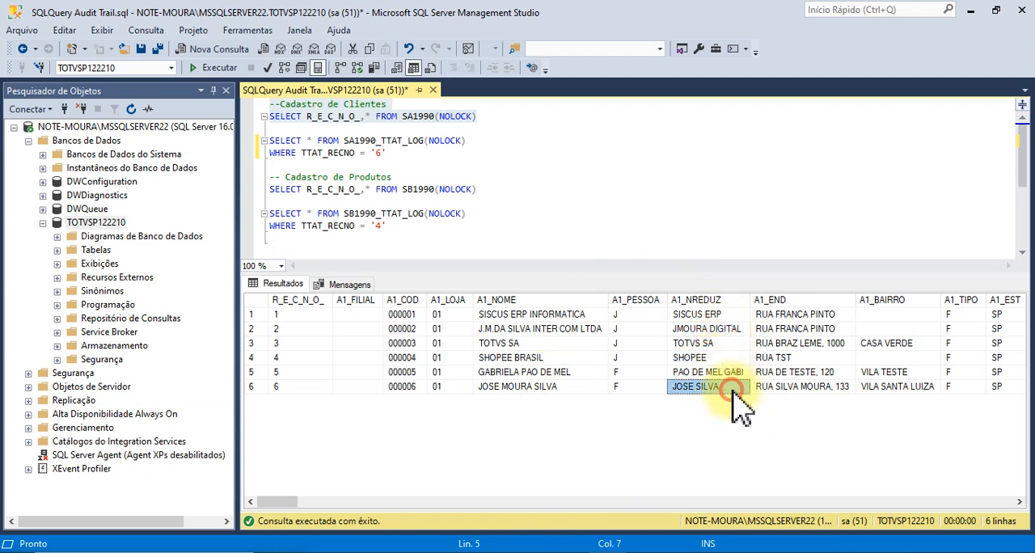
Rerun only the filtered SA1990_TTAT_LOG query and compare old and new values in the updated A1_NOME, A1_NREDUZ and A1_LC rows.
drag(416, 158, 247, 138)
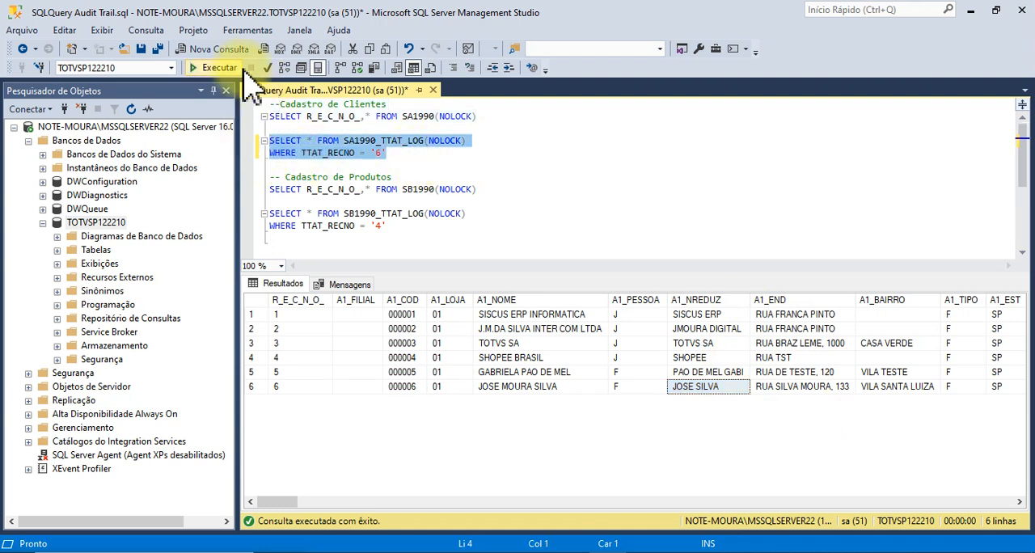
click(212, 68)
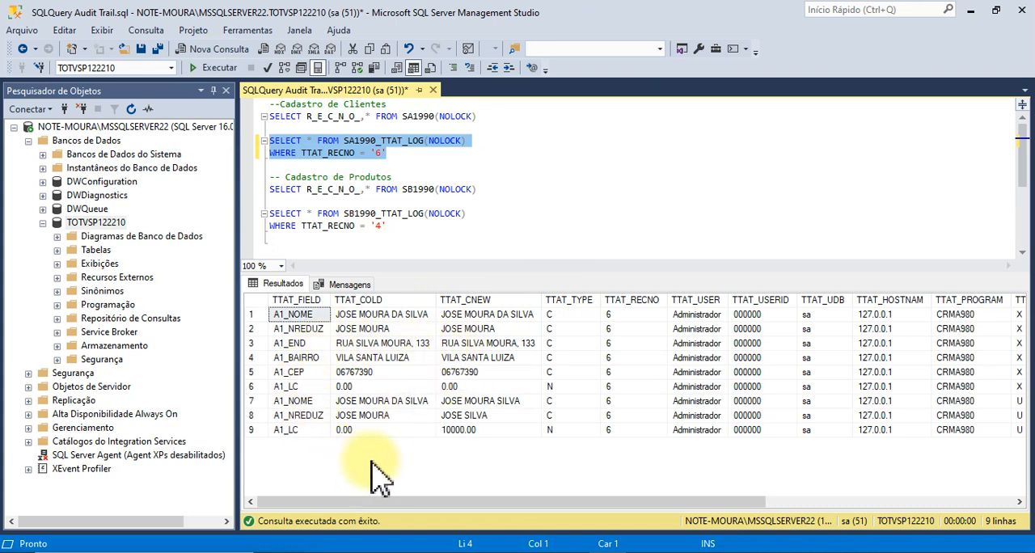
click(404, 401)
click(513, 404)
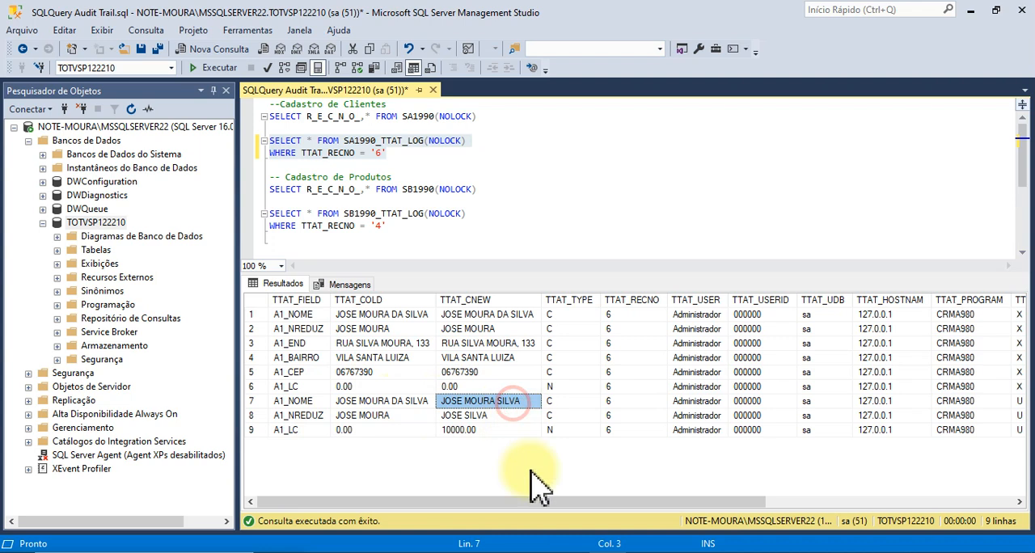
click(380, 416)
click(488, 418)
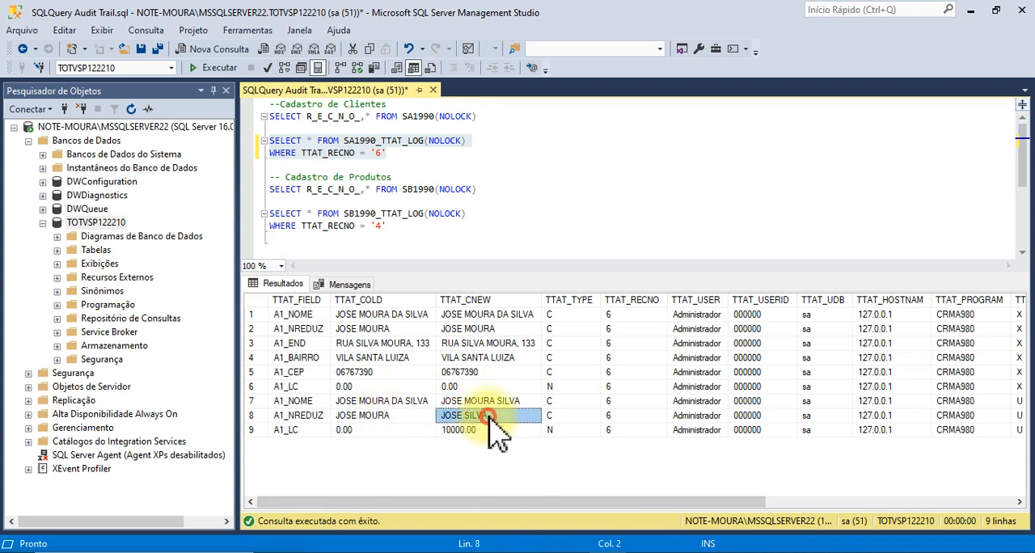
click(365, 431)
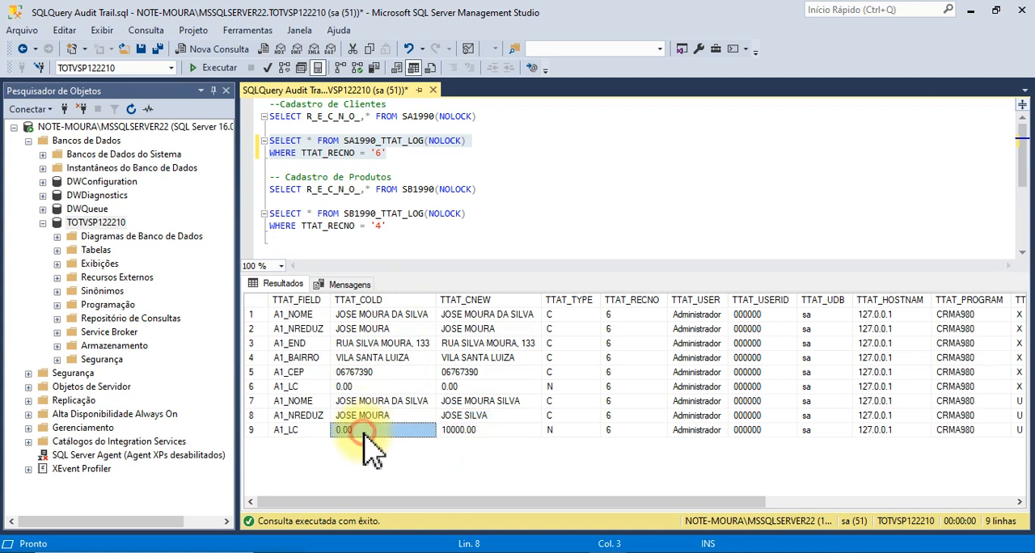
click(488, 430)
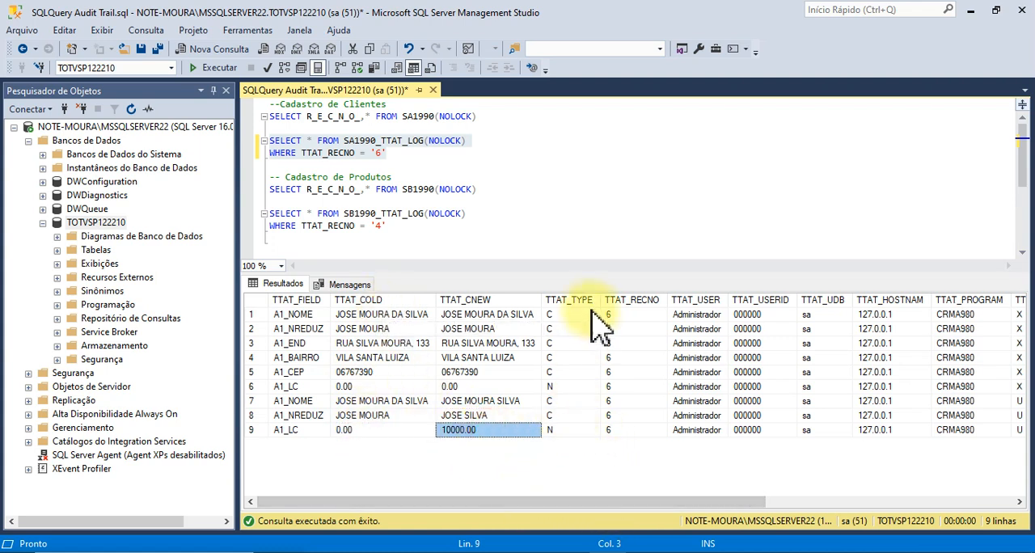
Examine the log's type, record number, user, user ID, database user, host, program, date/time and unique key columns for the updated A1_NREDUZ row.
click(565, 417)
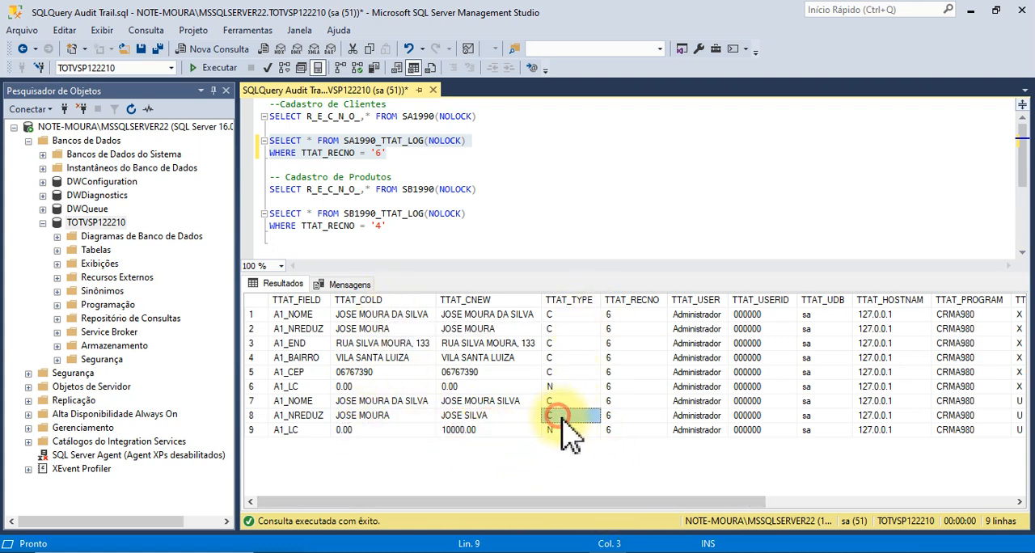
click(622, 418)
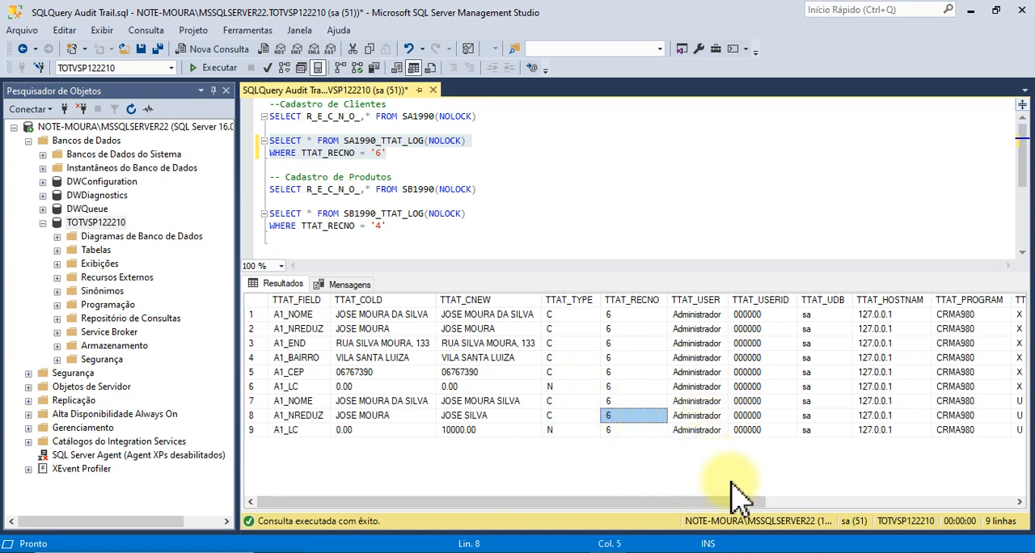
click(696, 414)
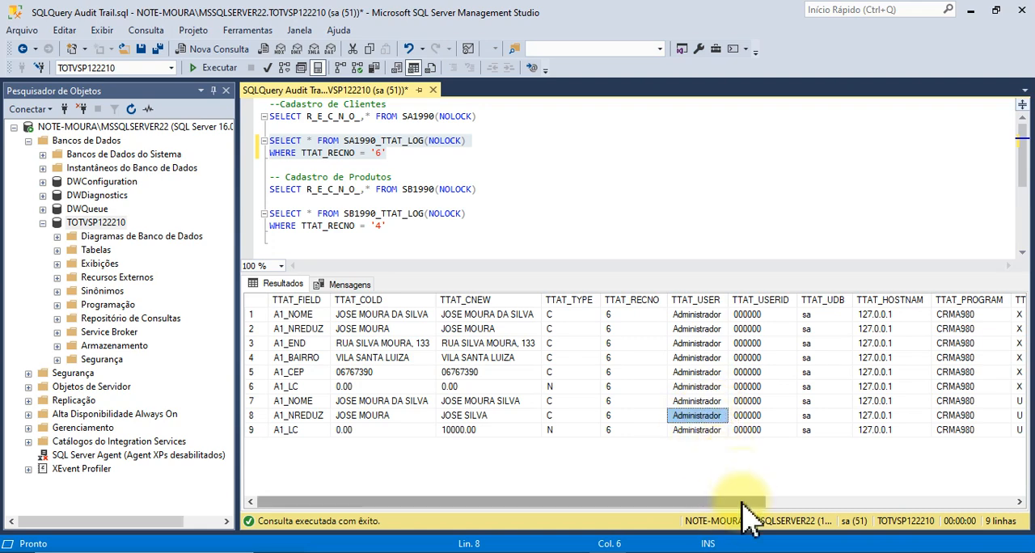
drag(742, 501, 999, 503)
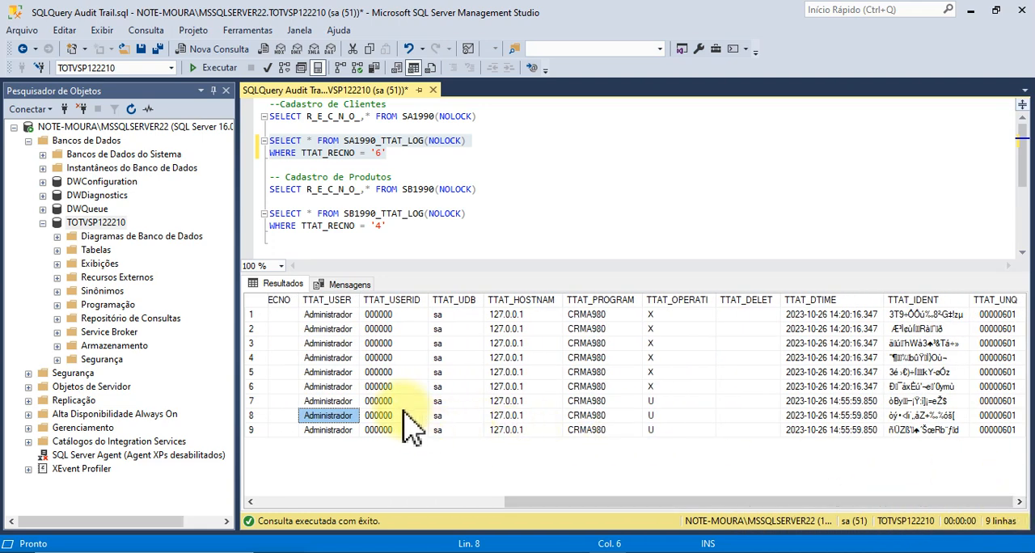
click(402, 416)
click(462, 417)
click(509, 416)
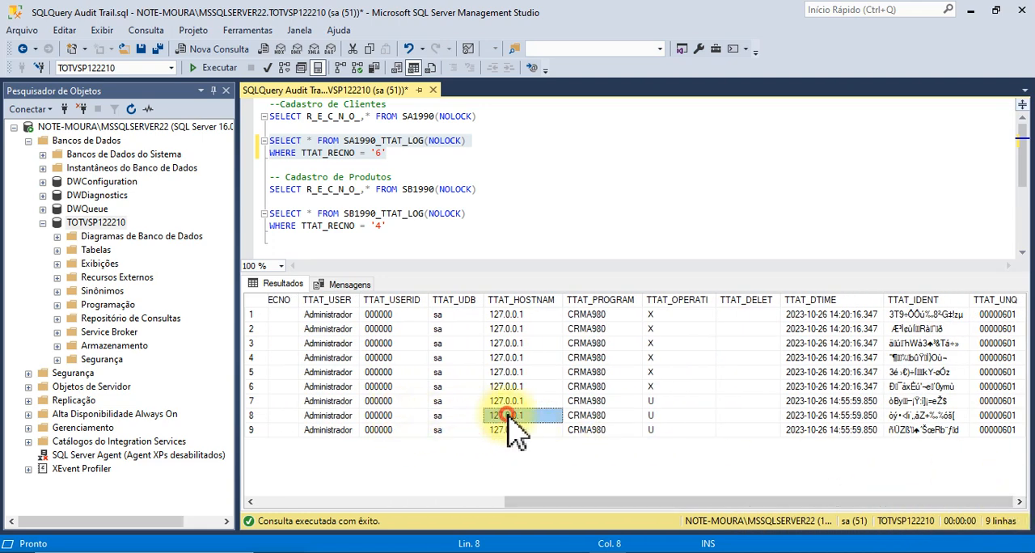
click(594, 416)
click(804, 416)
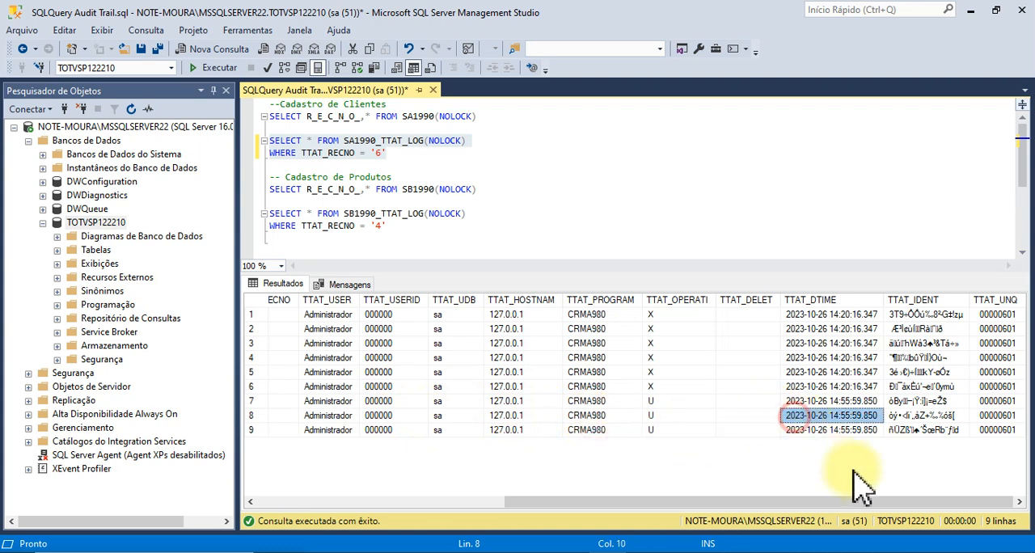
click(996, 416)
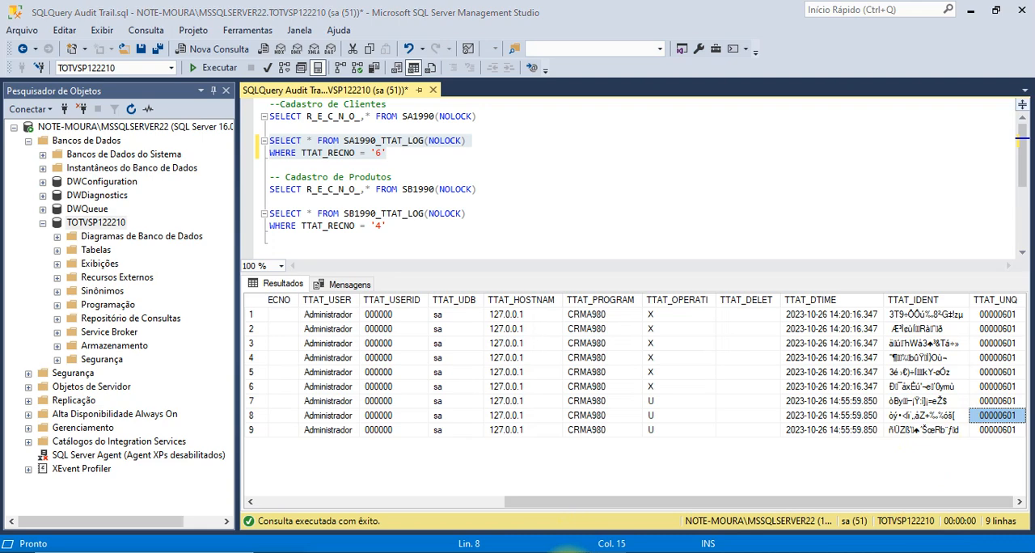
mouse_move(566, 551)
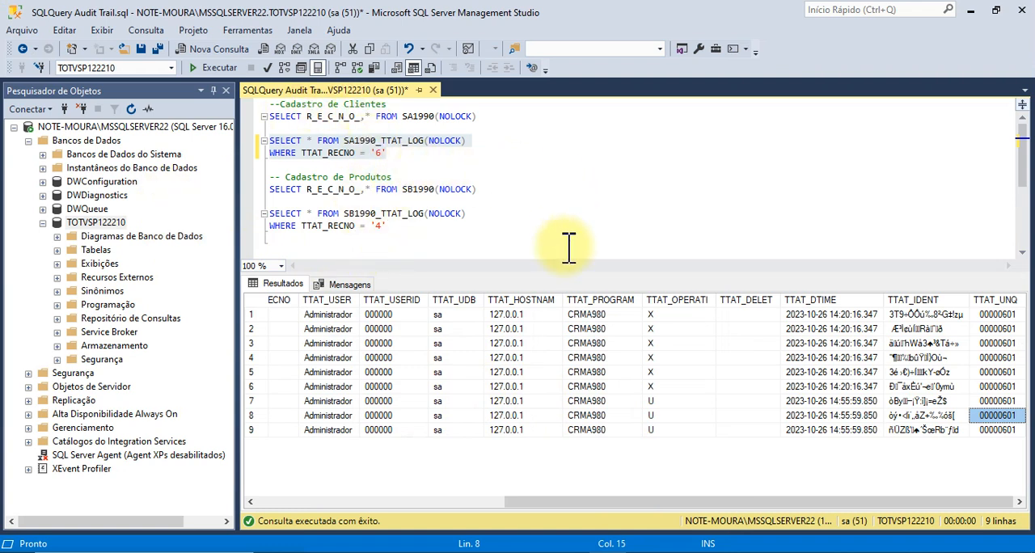
click(400, 153)
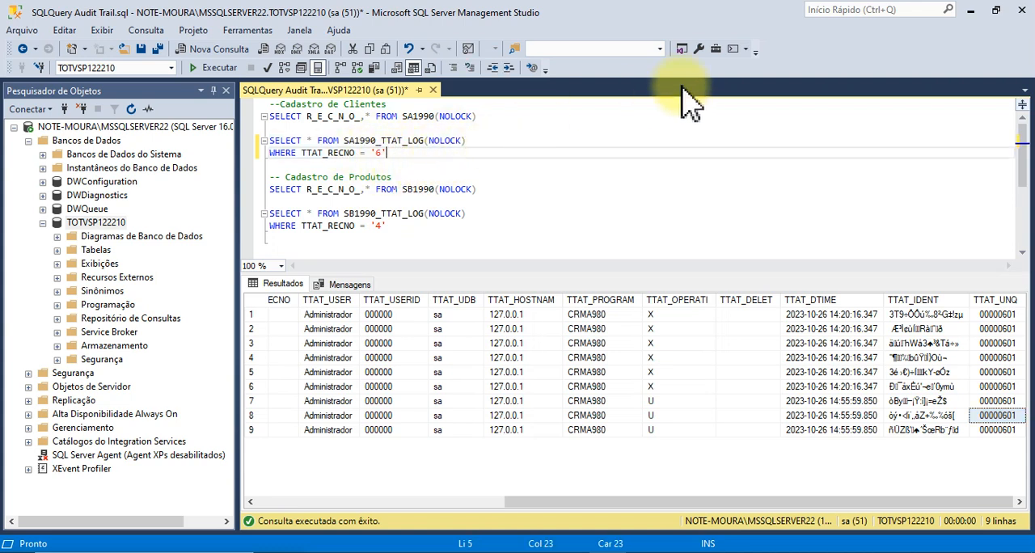
Switch to the TOTVS Configurador window, cancel the trigger applicator and open the Embedded Audit Trail log report (Relatório de Log).
click(971, 11)
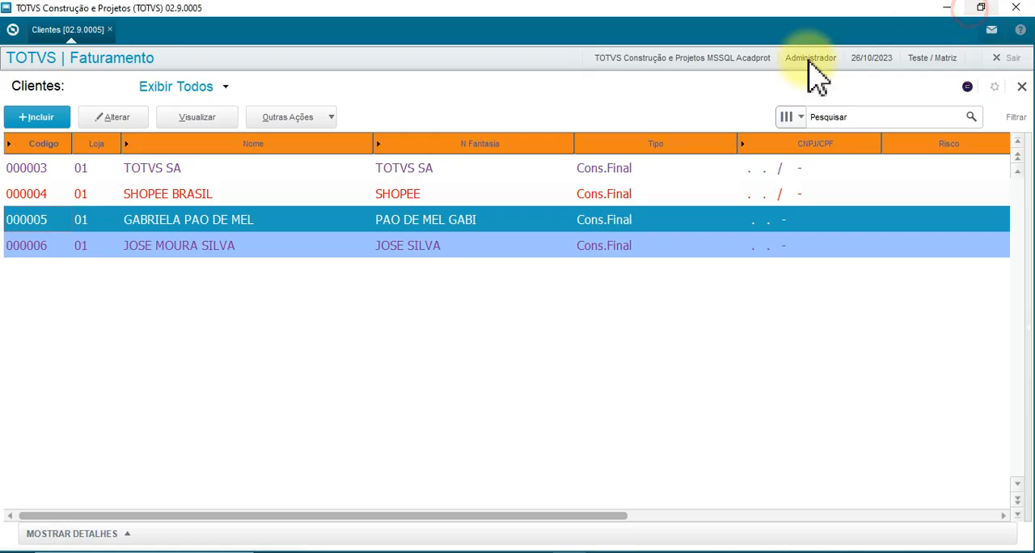
click(356, 242)
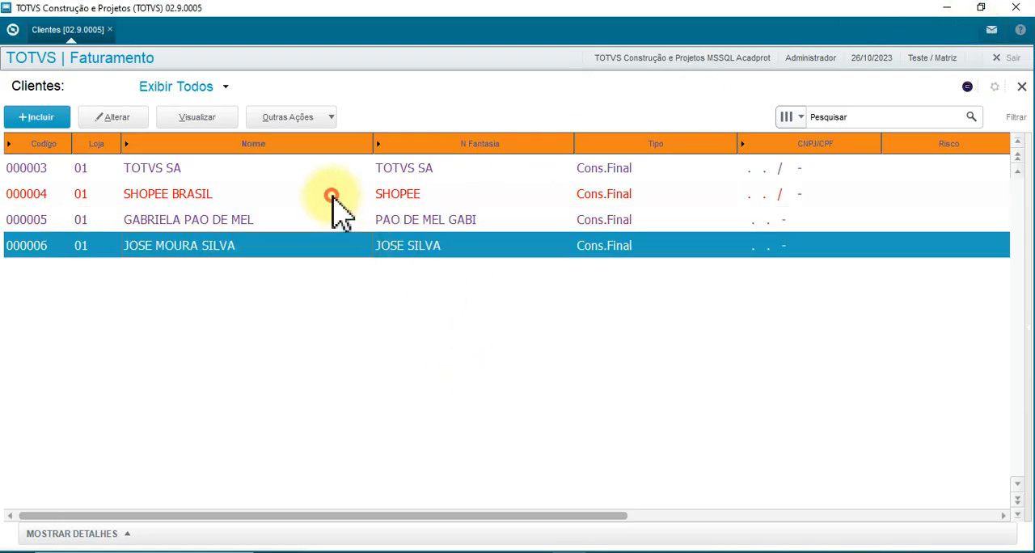
click(332, 195)
mouse_move(576, 547)
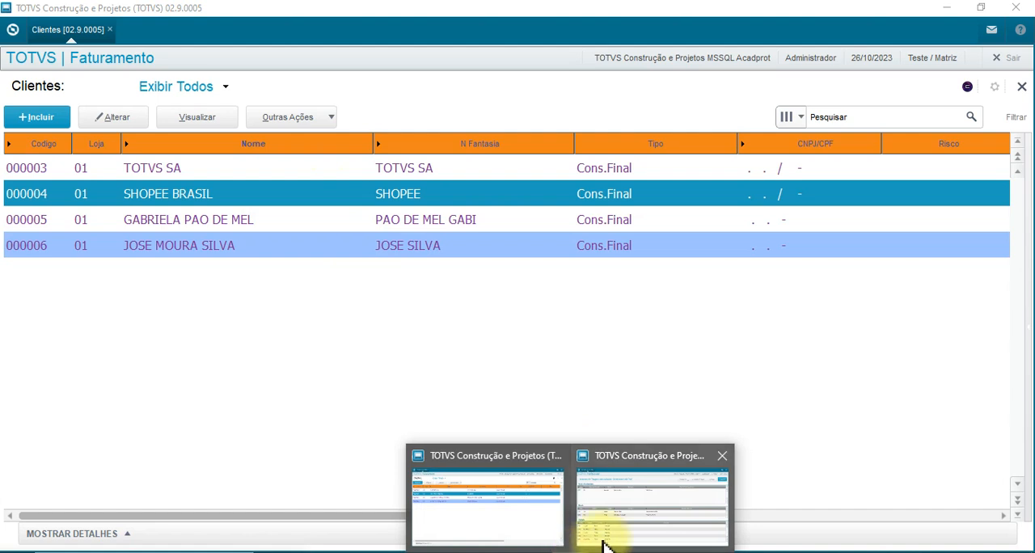
click(642, 497)
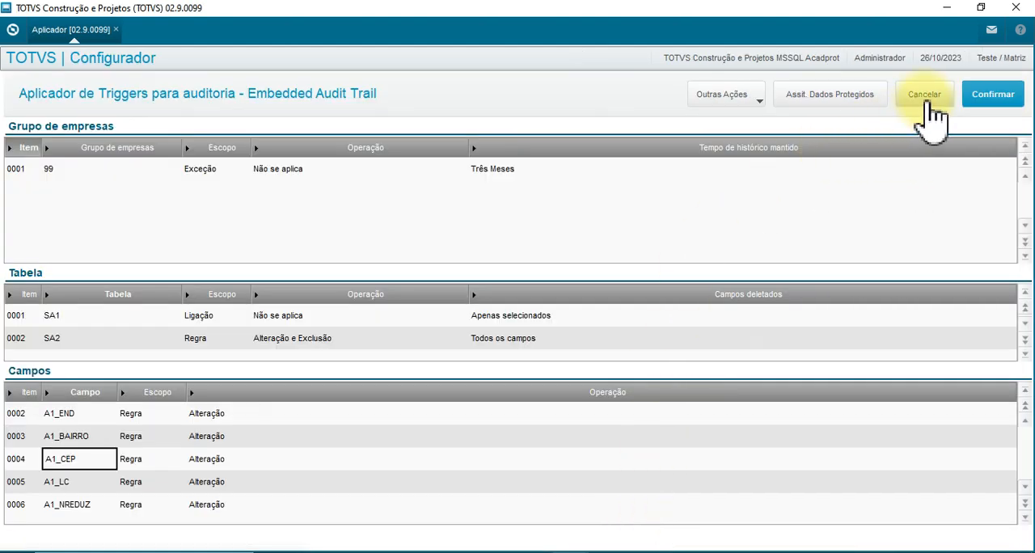
click(926, 97)
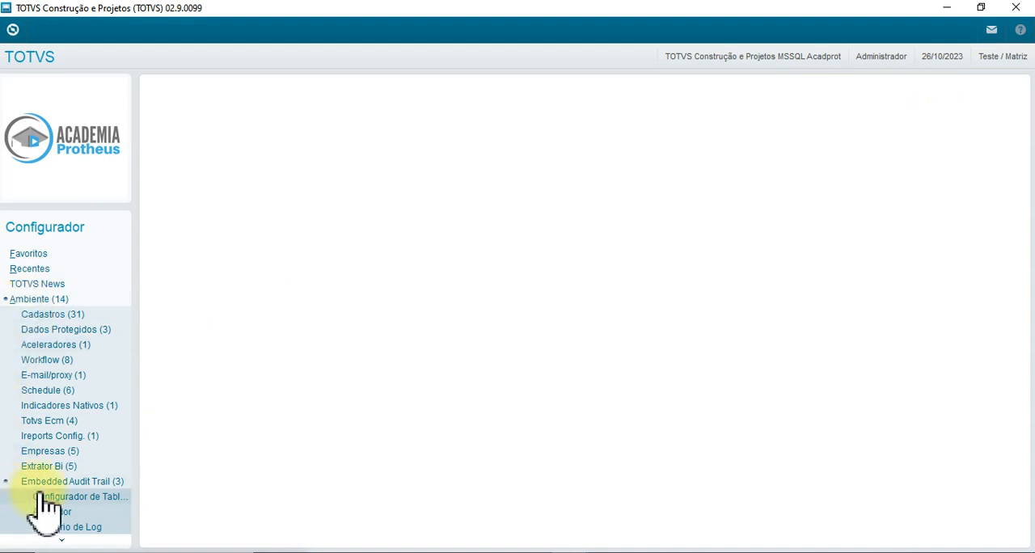
click(91, 527)
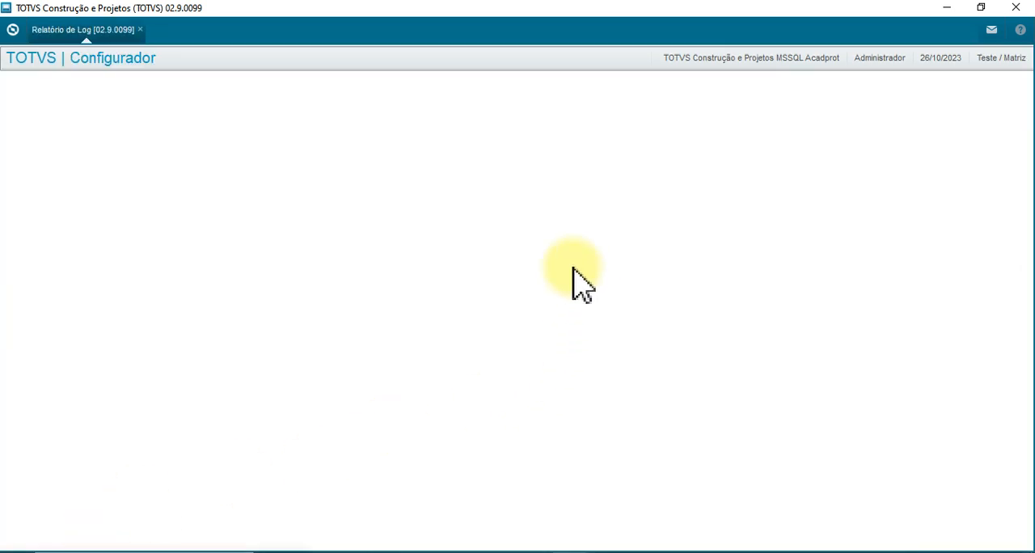
Set the audit report to Spool output on the Microsoft Print to PDF printer with landscape (Paisagem) orientation.
click(340, 165)
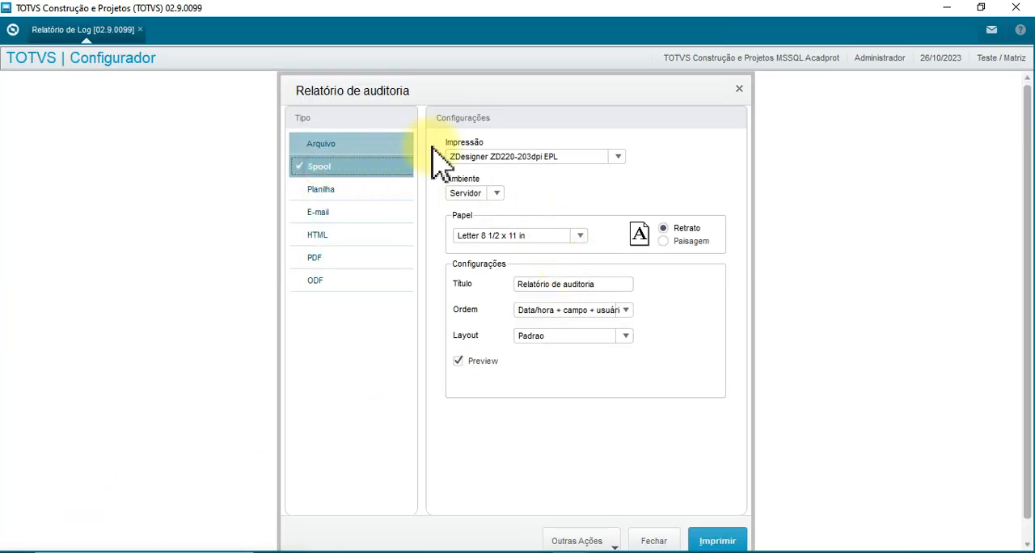
click(572, 157)
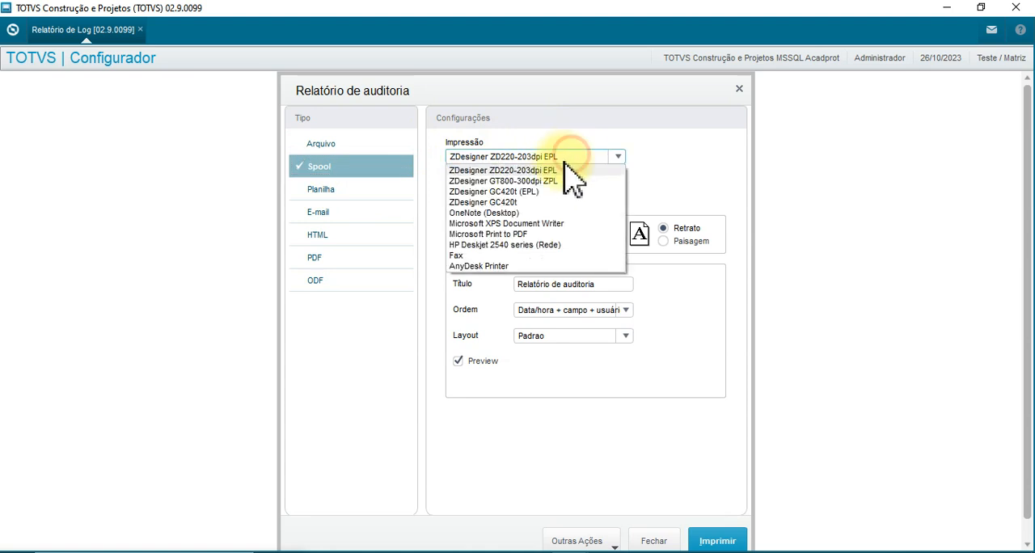
click(516, 233)
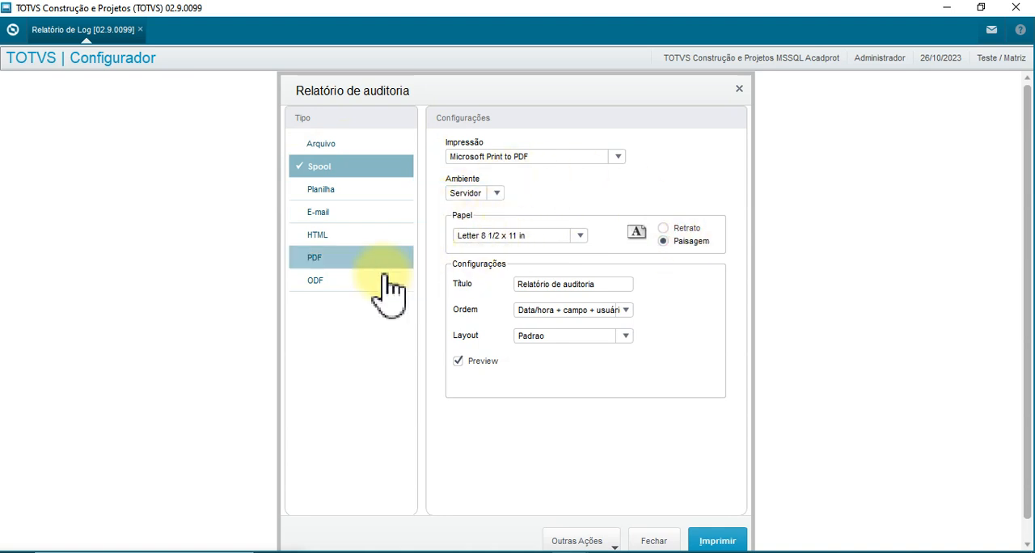
Open the audit report parameters and set both the start and end table to SA1, leaving field, user and routine blank.
click(579, 542)
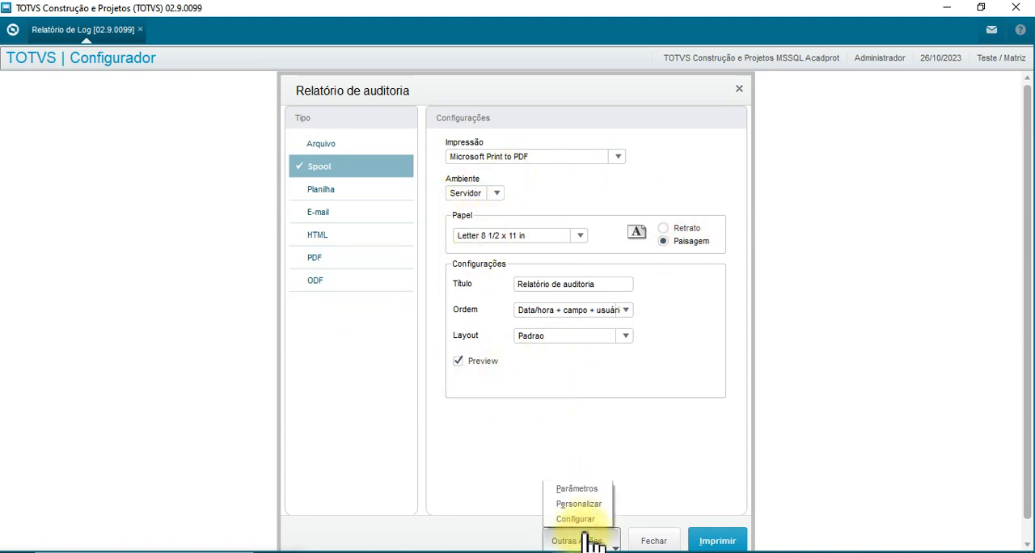
click(584, 488)
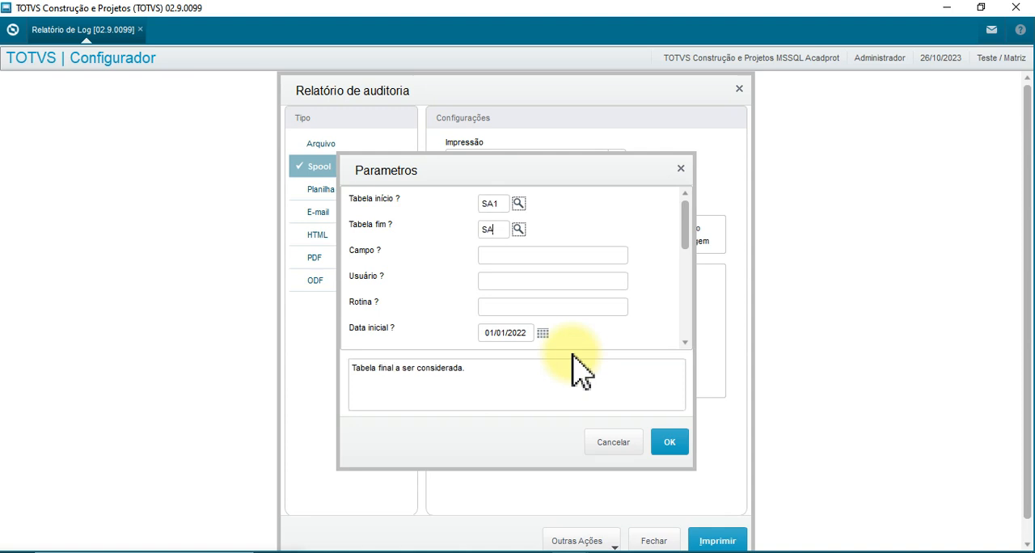
text(1)
key(Tab)
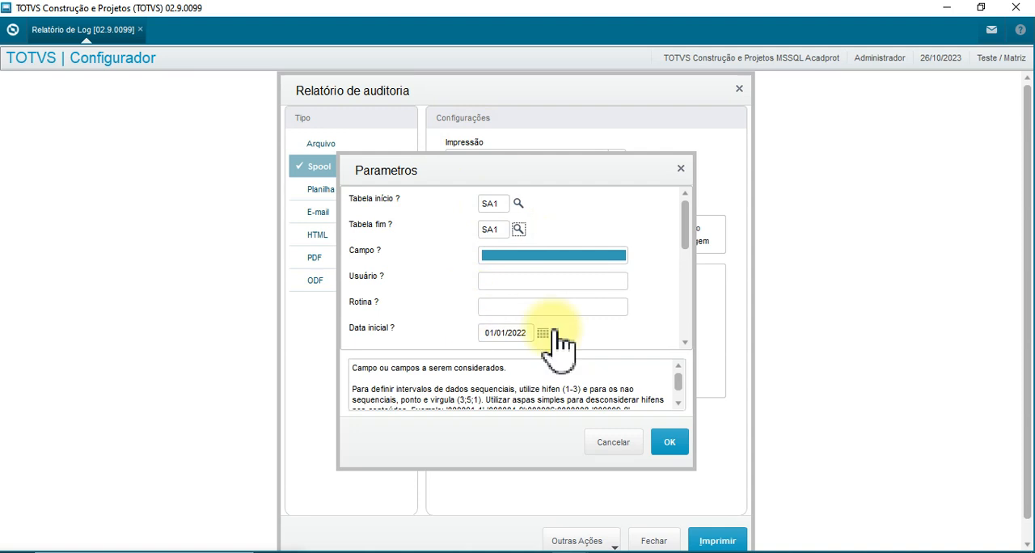
click(510, 284)
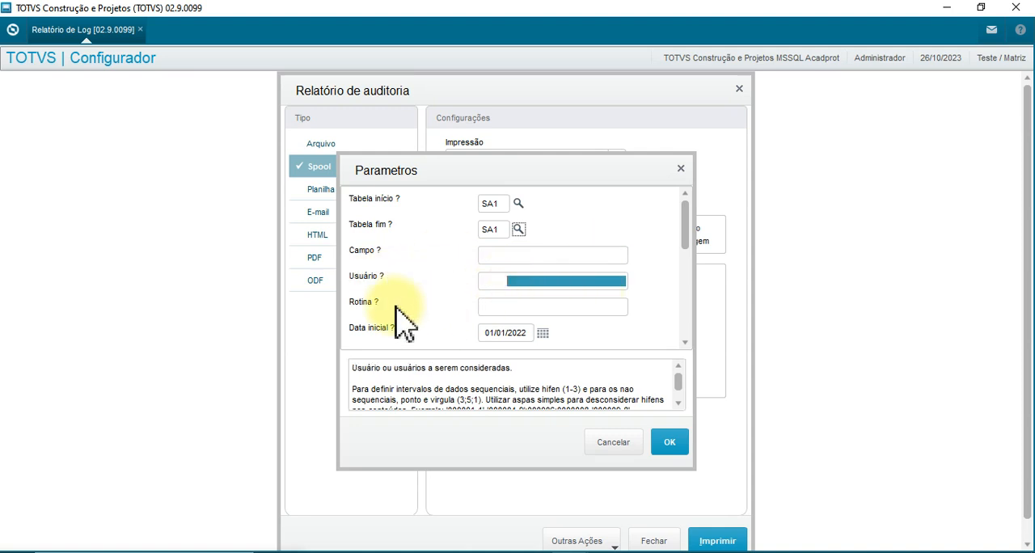
click(505, 306)
Set the report's initial date (Data inicial) to 26/09/2023.
scroll(670, 291, down, 3)
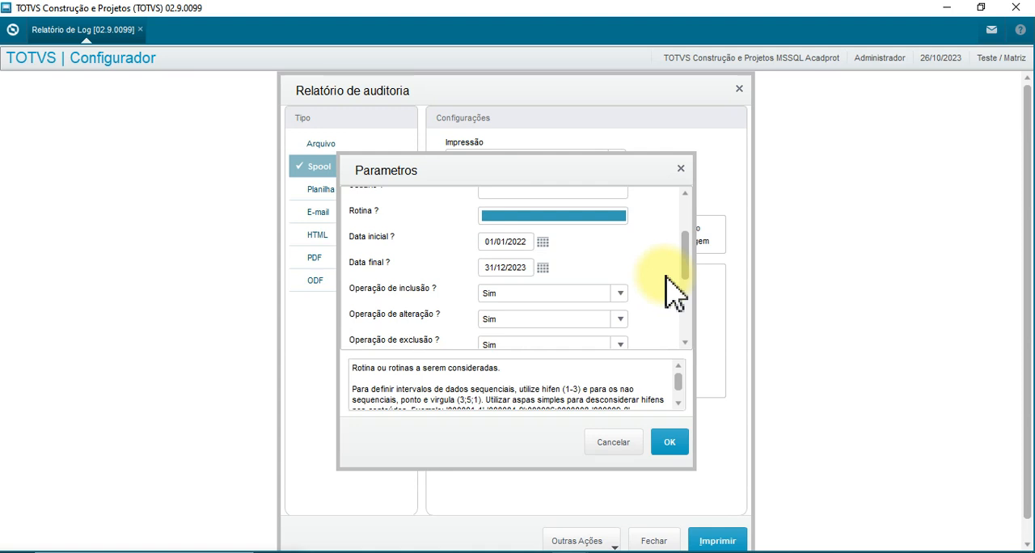
click(543, 242)
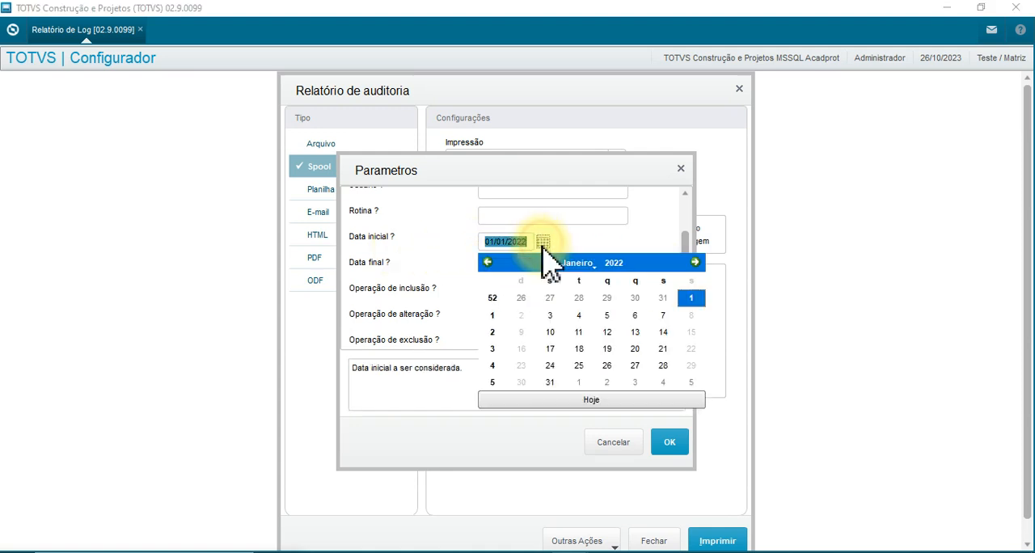
click(566, 398)
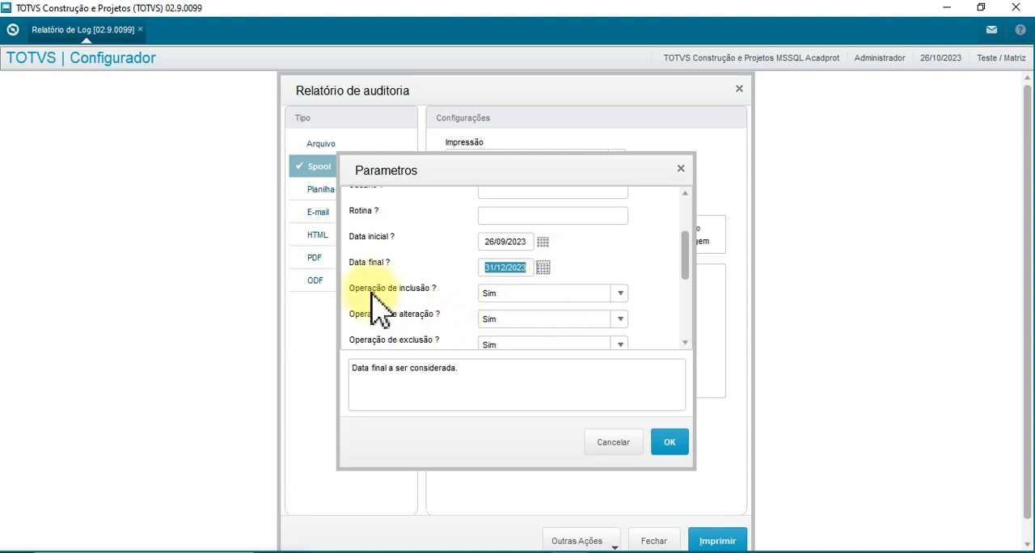
Review the inclusion, alteration, exclusion and recovery operation filters plus the record and status parameters.
click(509, 295)
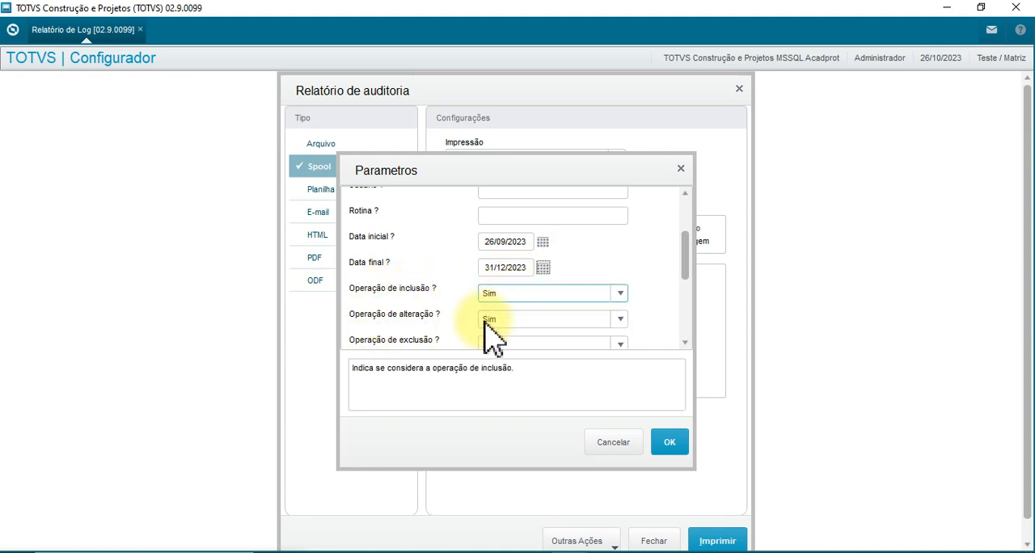
click(685, 344)
click(686, 344)
click(686, 344)
click(686, 344)
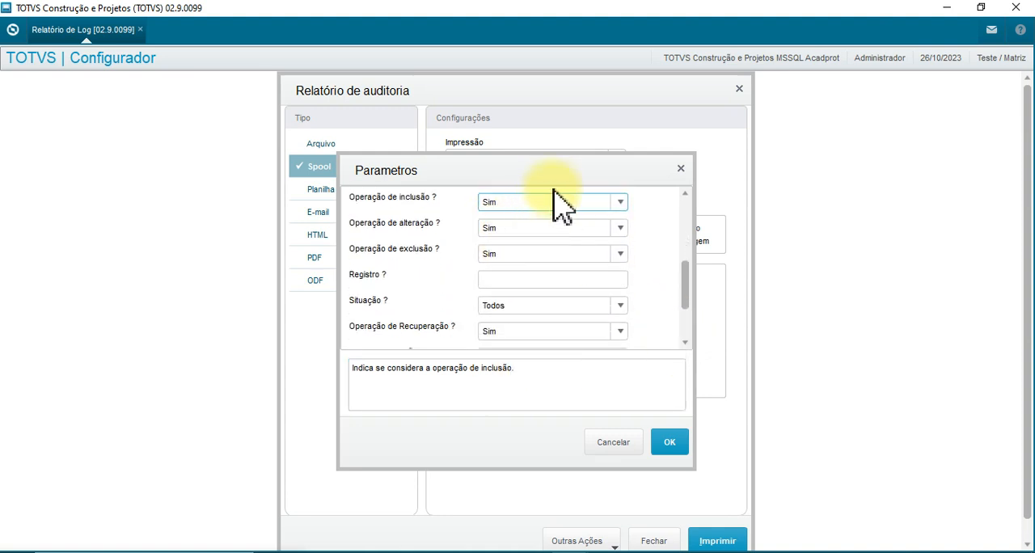
drag(548, 161, 573, 171)
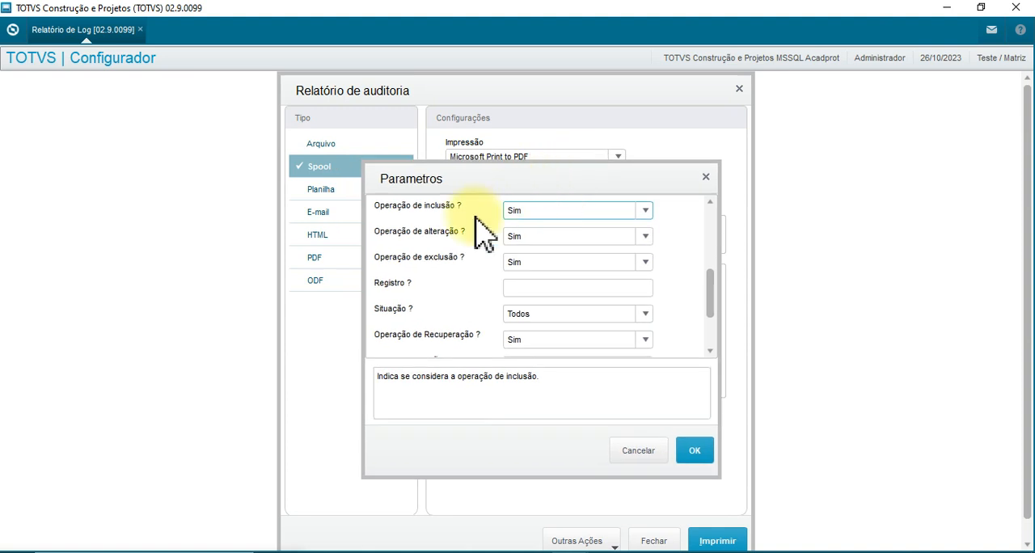
click(539, 289)
drag(705, 305, 713, 360)
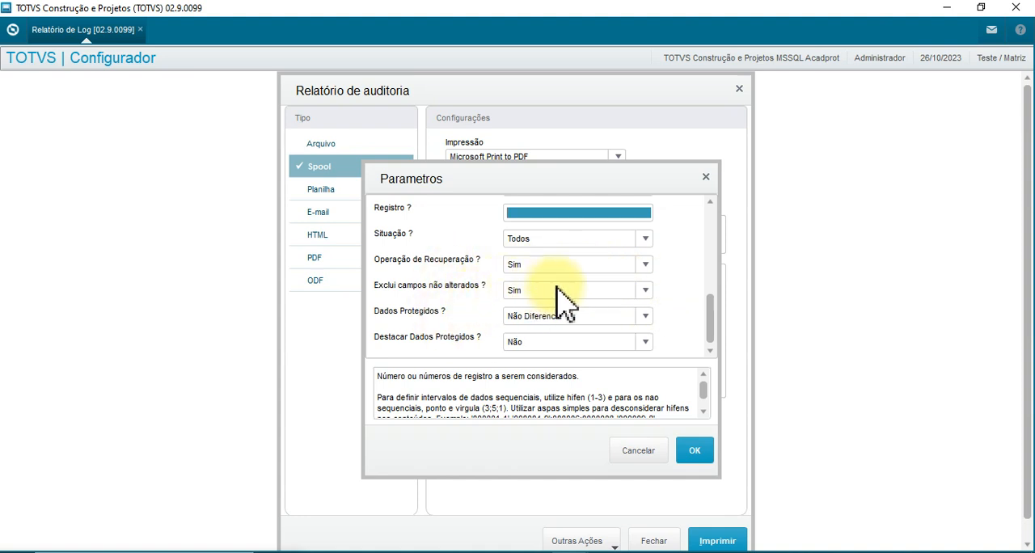
Keep Dados Protegidos at Não Diferencia and Destacar Dados Protegidos at Não, and confirm the report parameters.
click(542, 343)
click(542, 344)
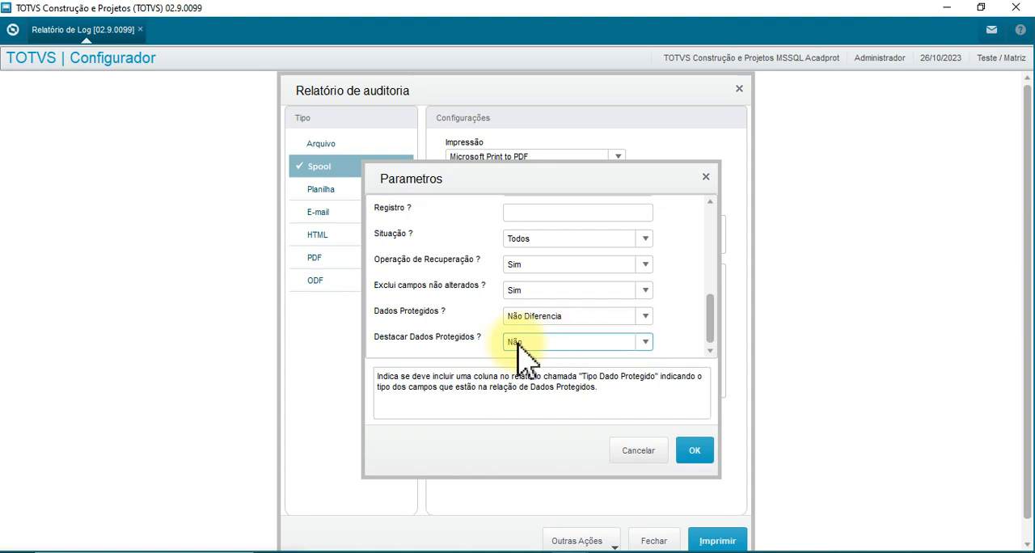
click(519, 346)
click(522, 343)
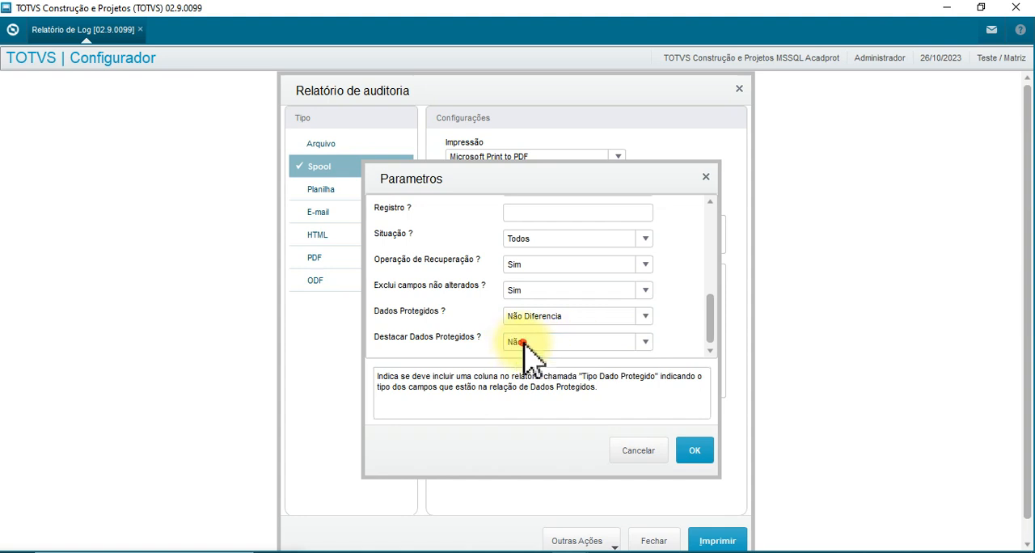
click(528, 316)
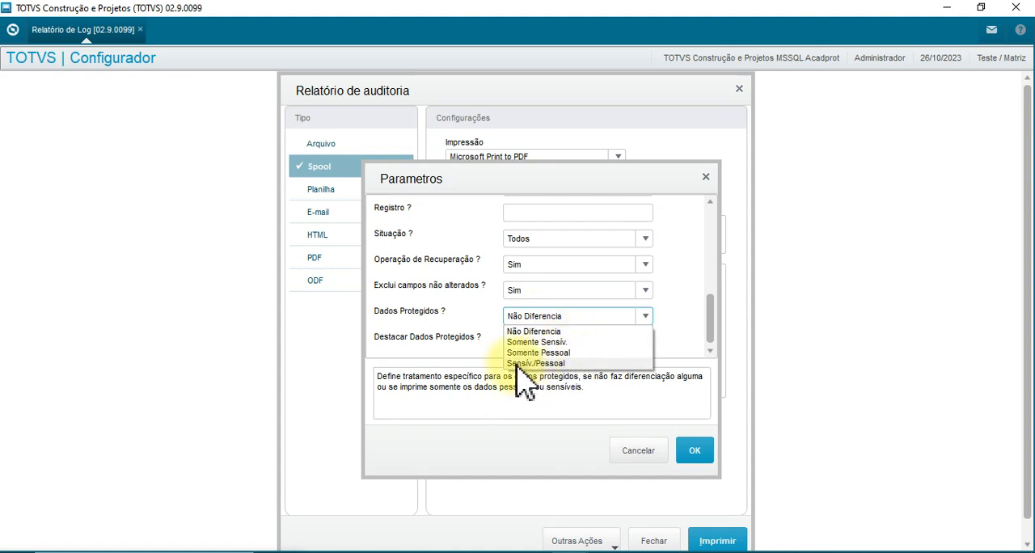
click(568, 315)
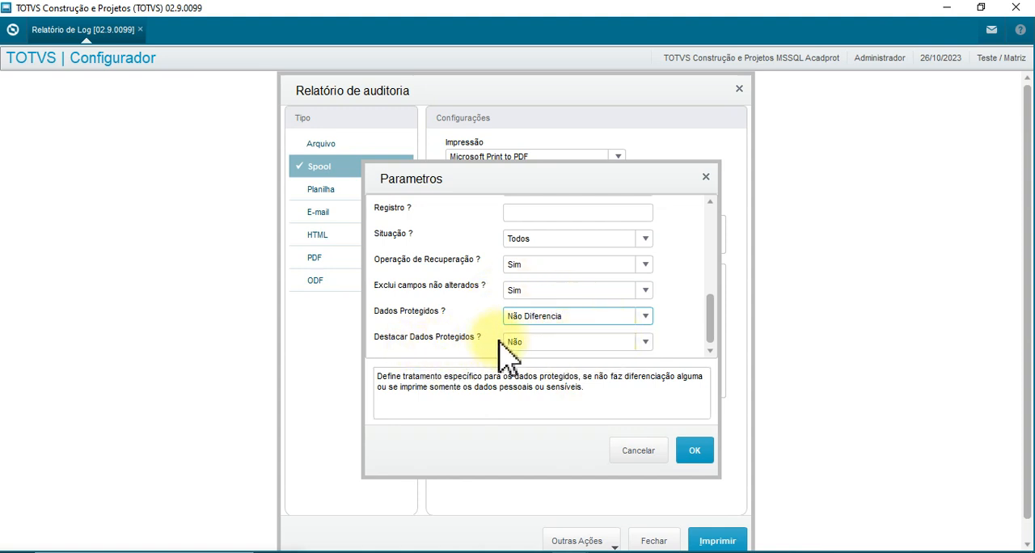
click(532, 344)
click(533, 347)
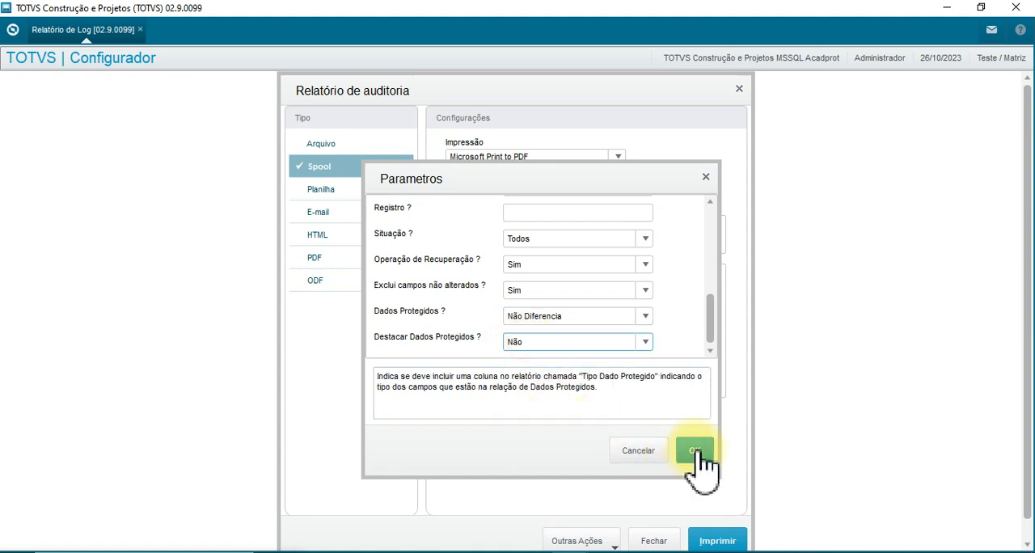
click(693, 450)
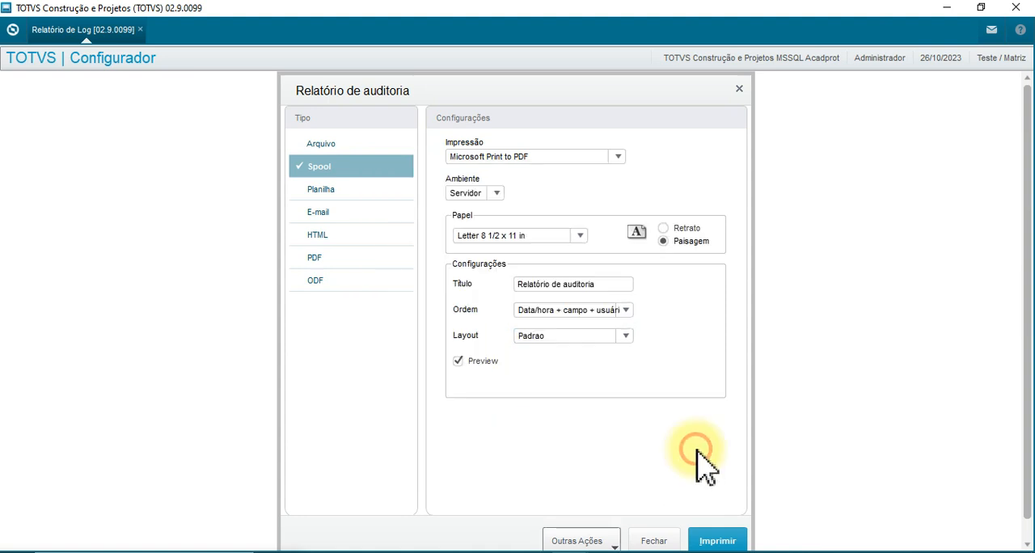
Generate the audit report preview, enlarge it to 175% and hide the print options beside it.
click(714, 542)
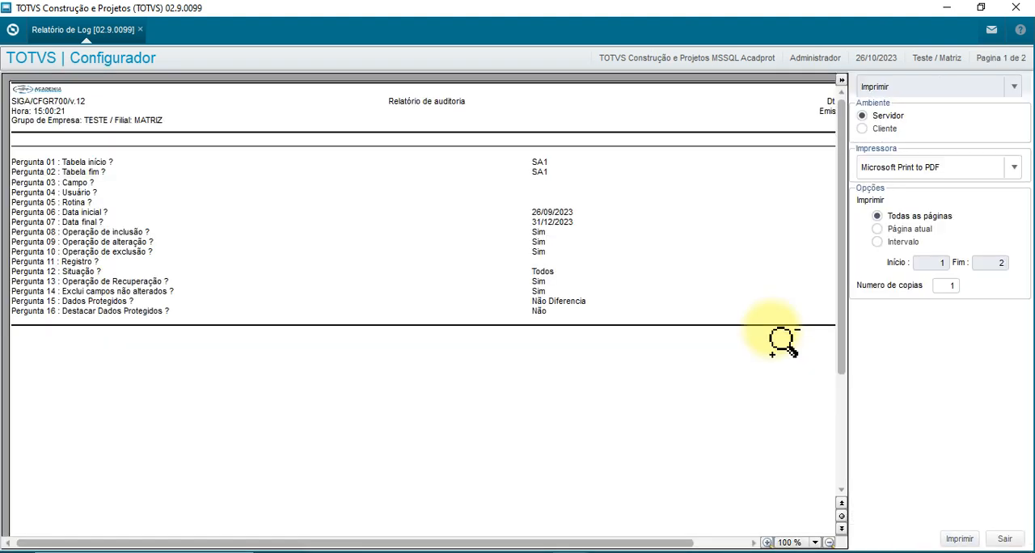
click(48, 263)
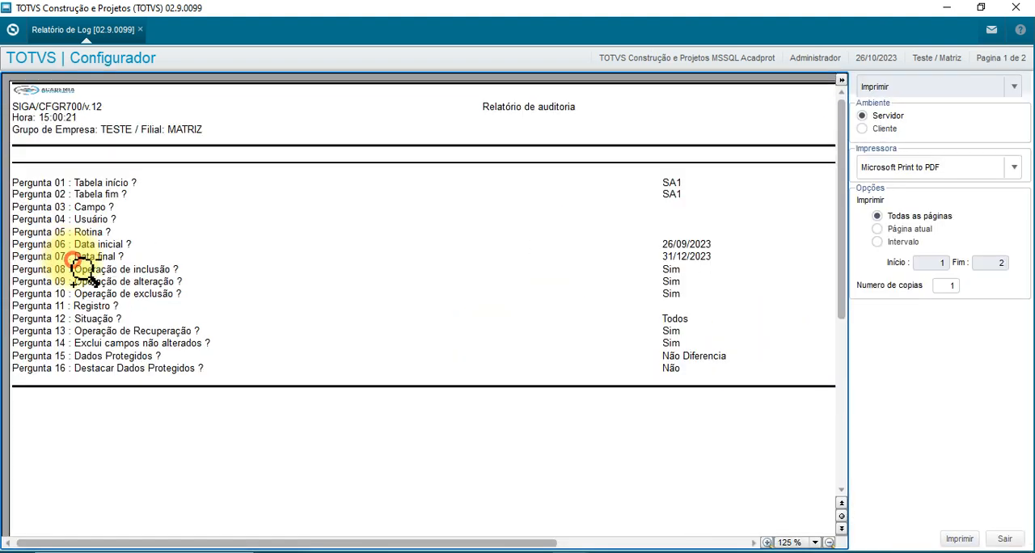
click(156, 305)
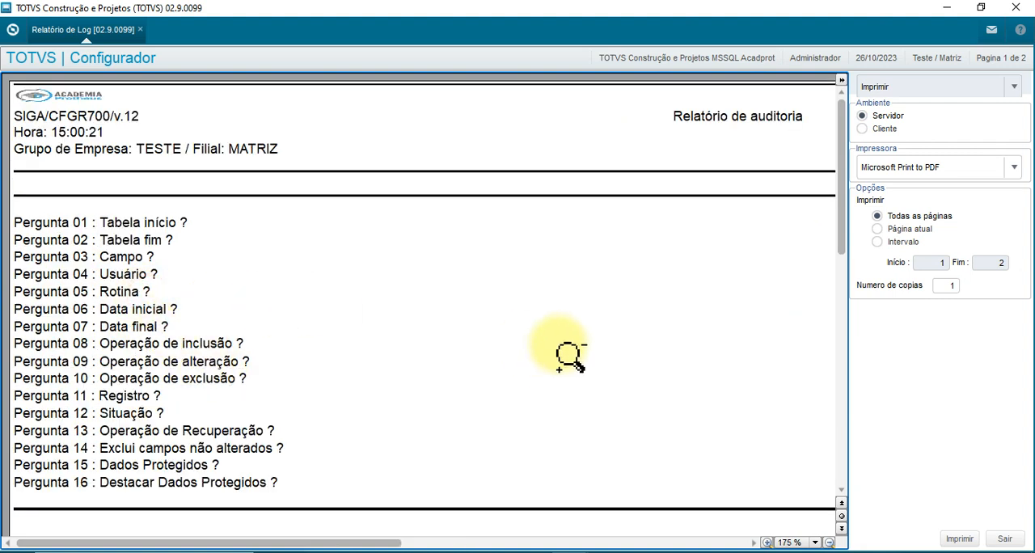
click(843, 84)
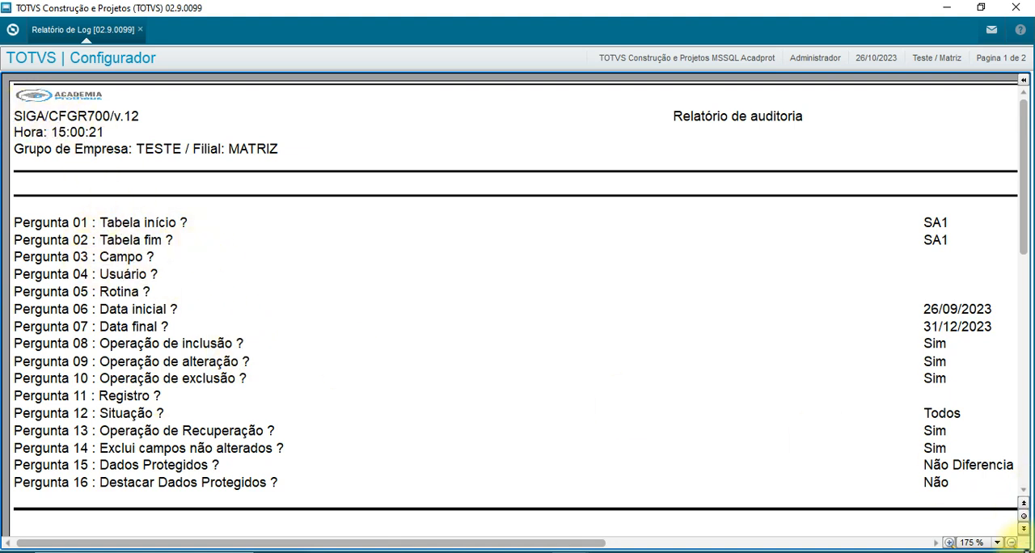
Examine the report's second page for the old and updated values, record number, user, operation, date/time and status of each field.
click(1024, 528)
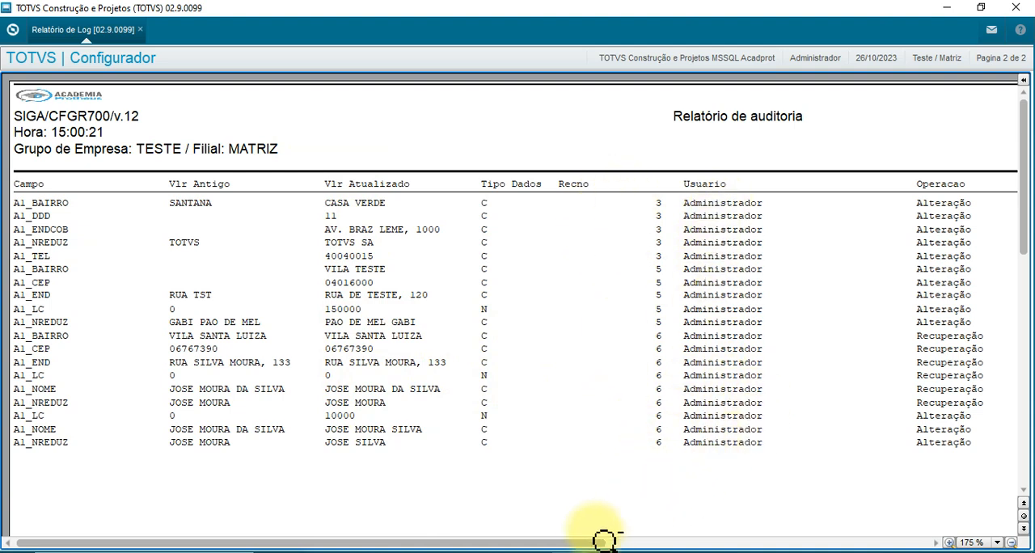
drag(591, 543, 862, 544)
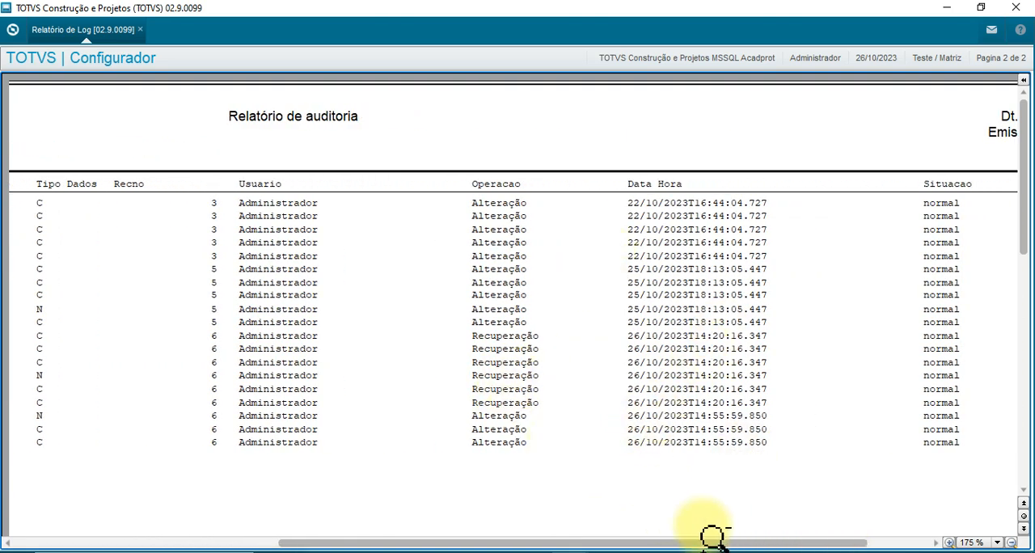
drag(727, 546, 921, 543)
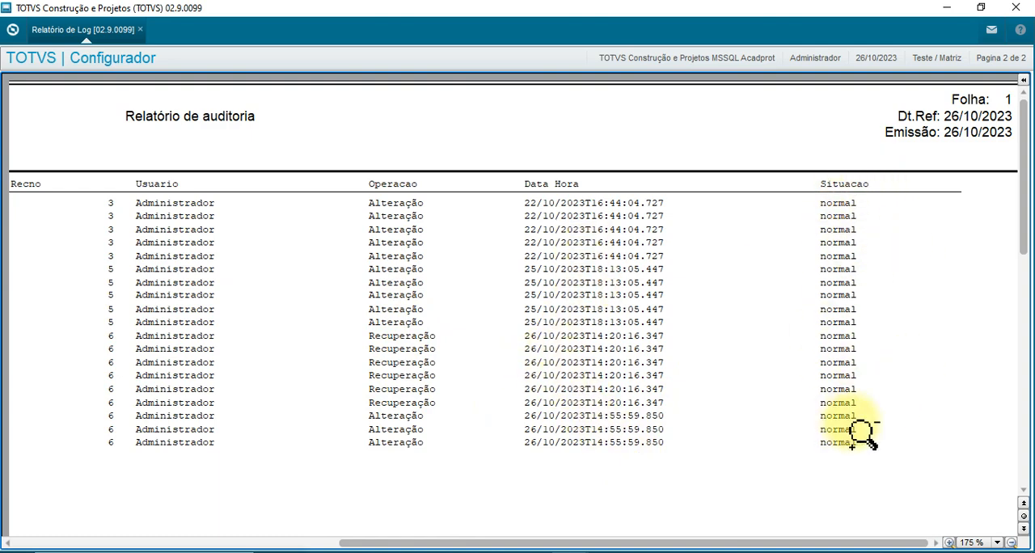
drag(856, 543, 129, 538)
click(176, 367)
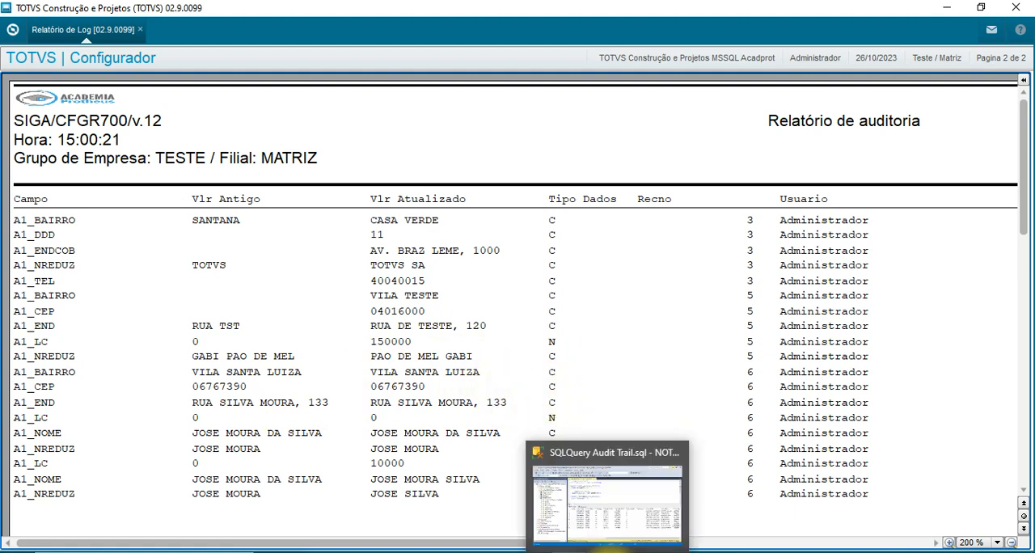
Switch to SQL Server Management Studio and review the product queries on SB1990 and on SB1990_TTAT_LOG filtered by TTAT_RECNO 4.
click(611, 548)
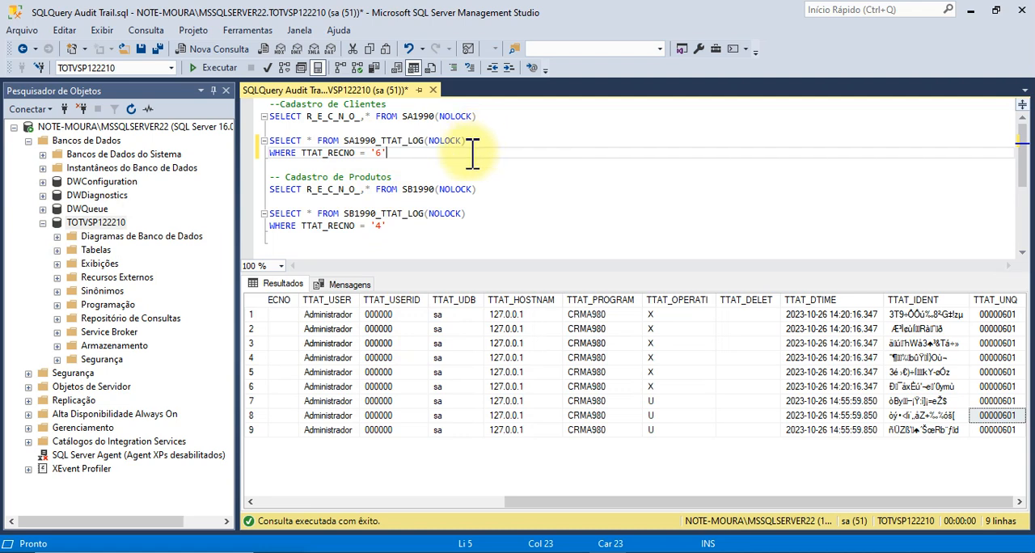
click(422, 173)
click(501, 189)
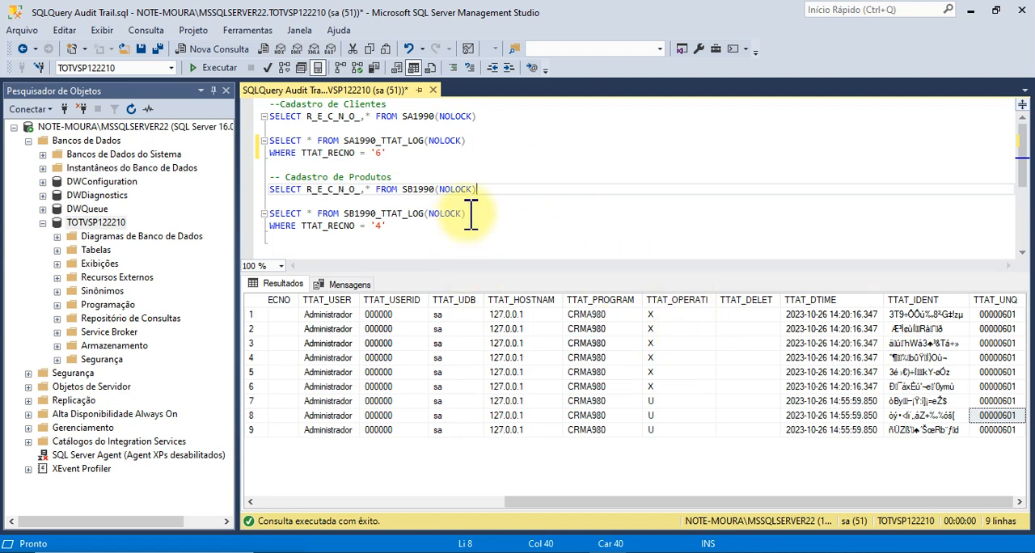
click(490, 212)
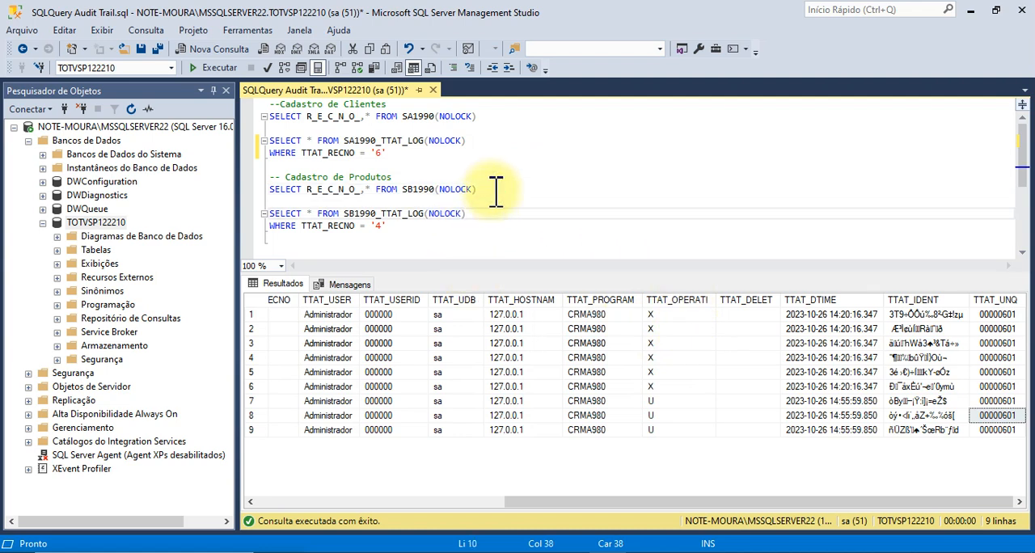
click(439, 174)
click(491, 189)
click(478, 213)
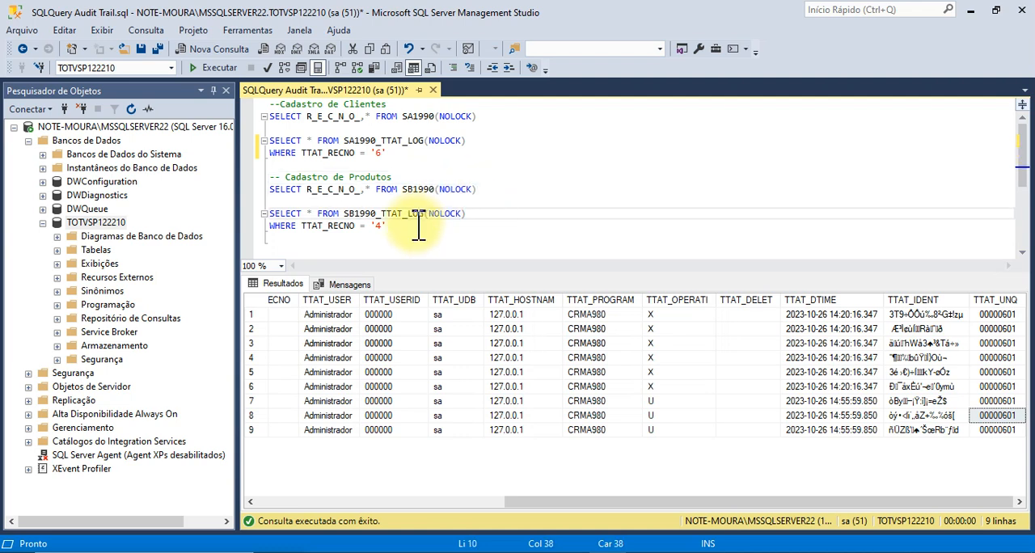
click(484, 189)
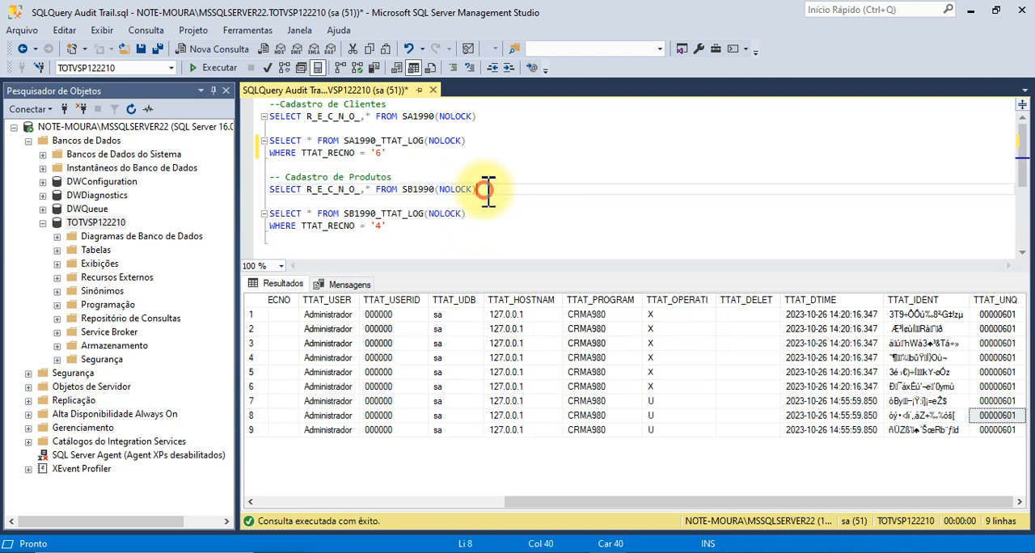
click(409, 175)
click(489, 188)
click(396, 225)
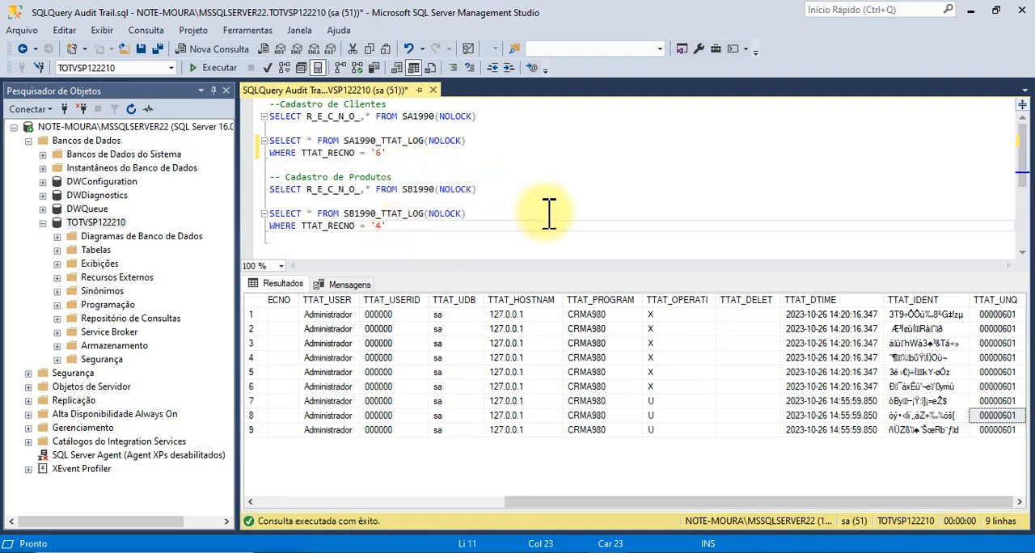